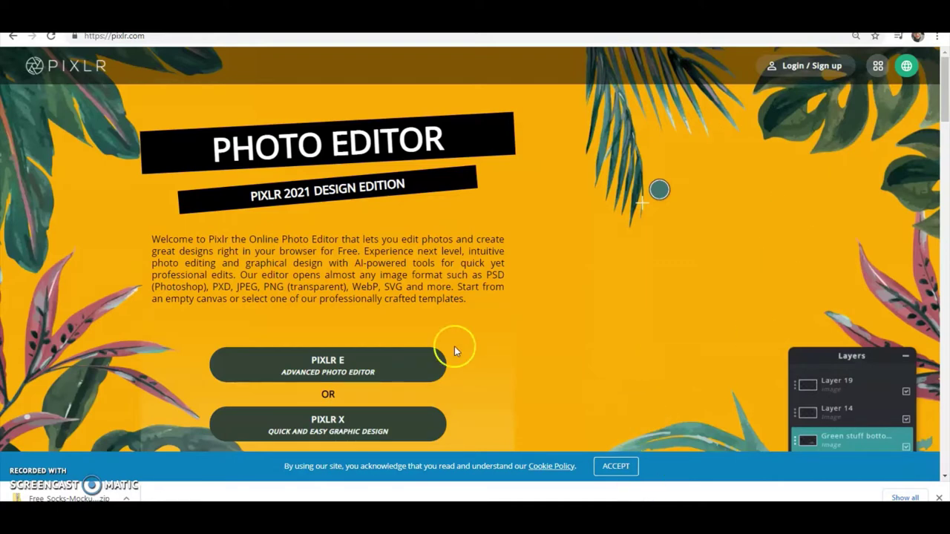
Open the Pixlr E advanced editor and create a blank Full HD canvas of 1920 x 1080 pixels.
left_click(390, 369)
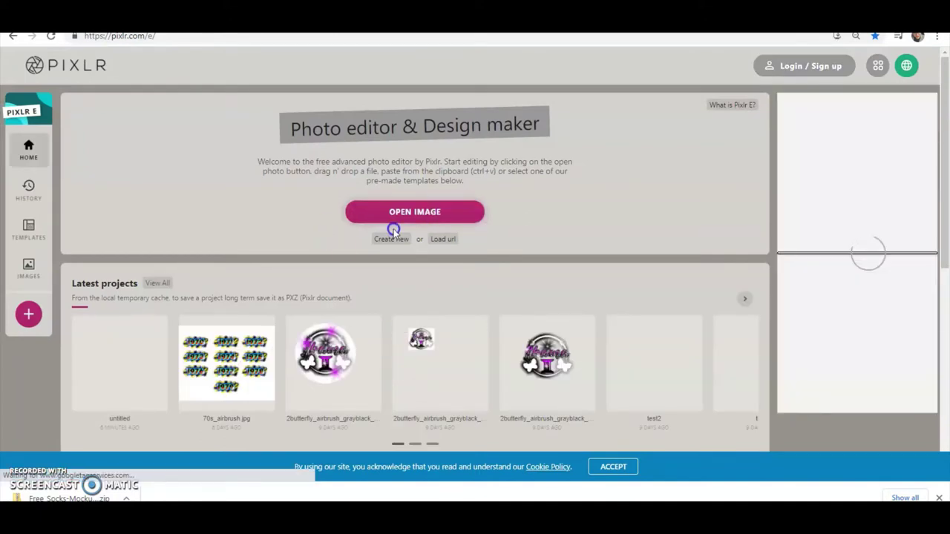
left_click(391, 239)
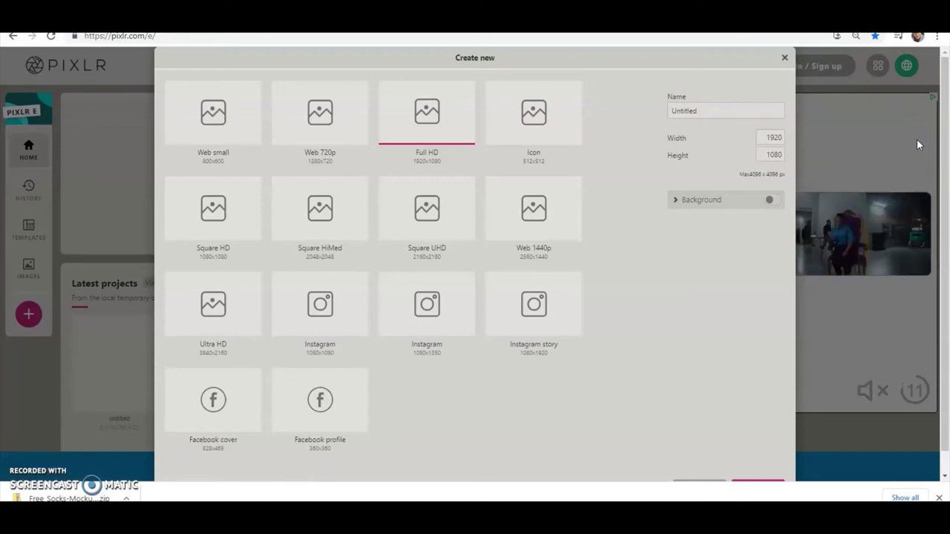
left_click_drag(945, 136, 946, 145)
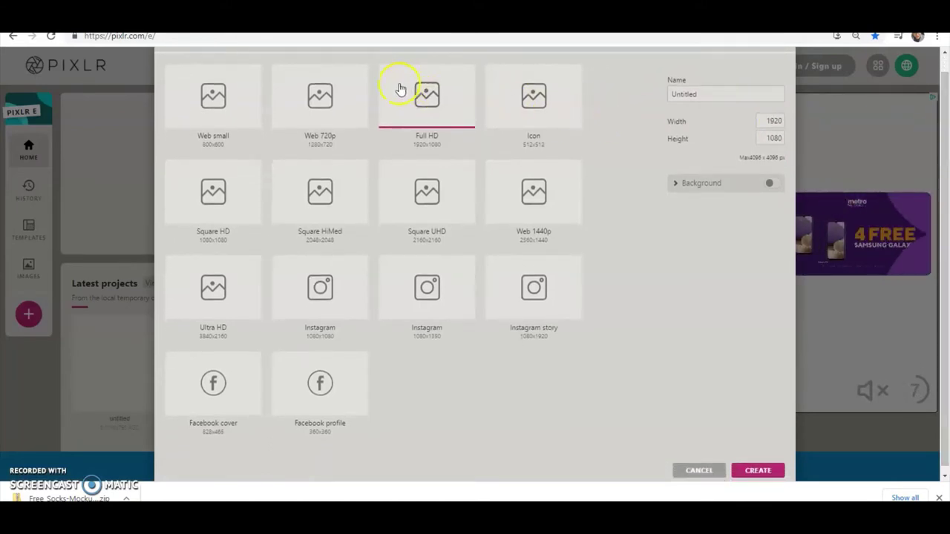
left_click(713, 94)
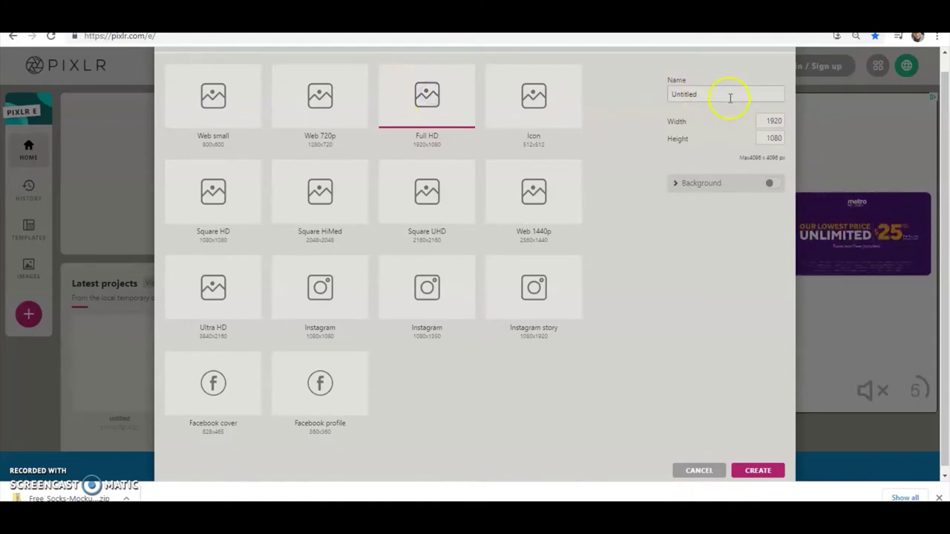
left_click(758, 468)
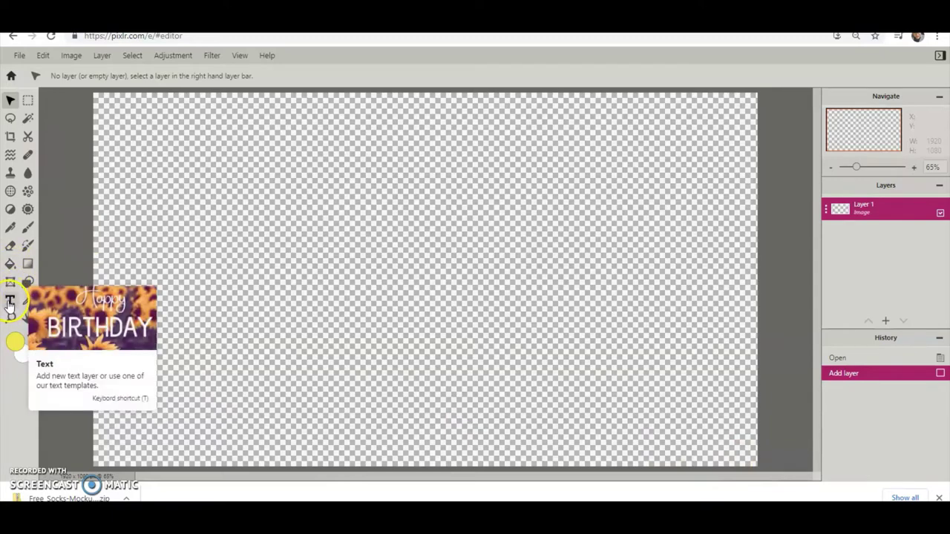
Add a text layer to the canvas containing the first name written with a space between the letters.
left_click(10, 303)
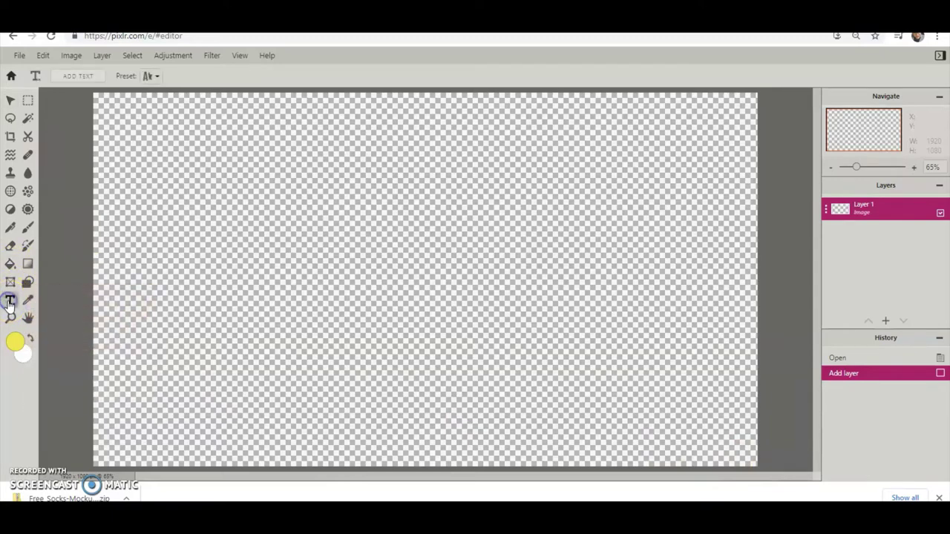
left_click(293, 189)
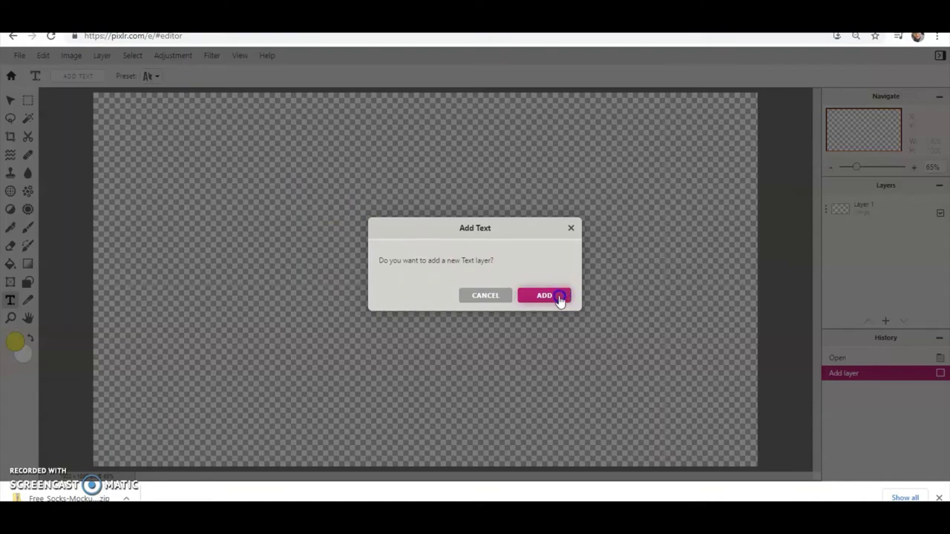
left_click(558, 296)
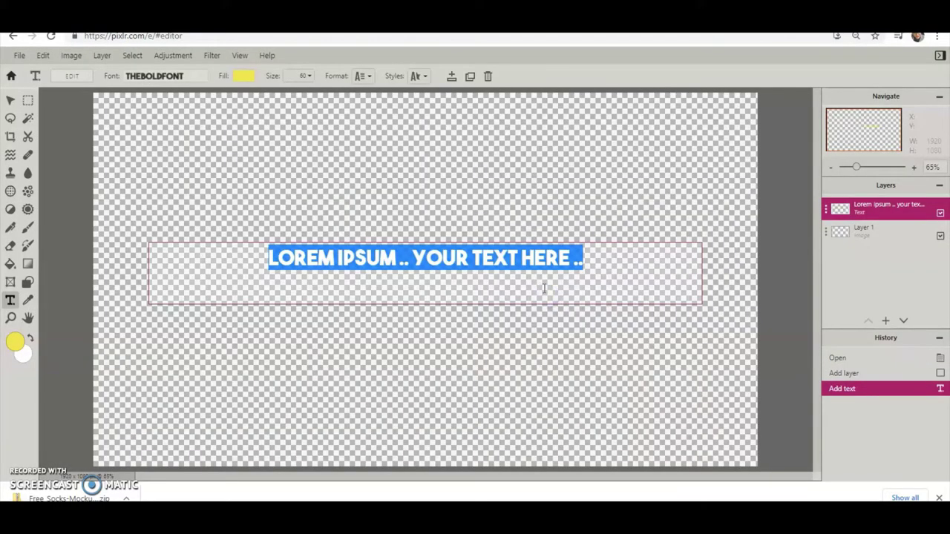
type("K")
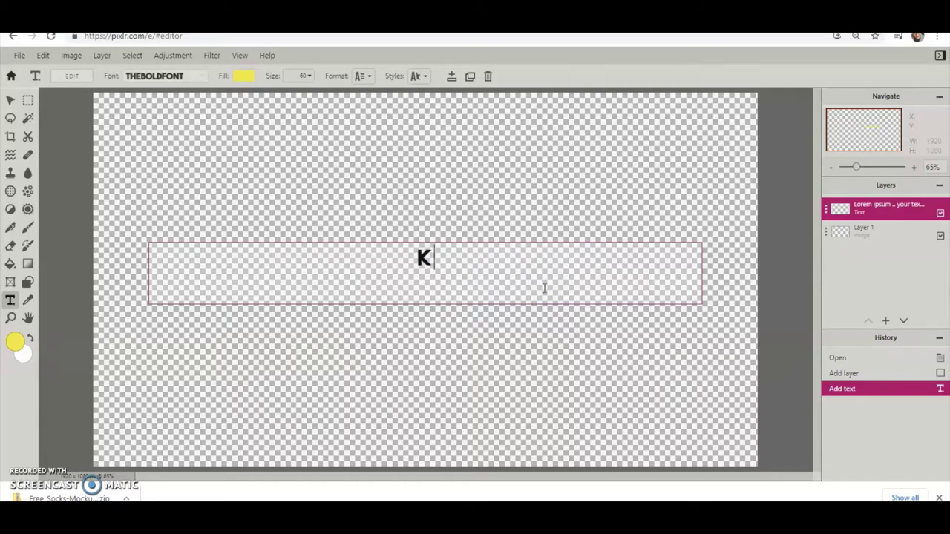
type("ISHA")
left_click(9, 102)
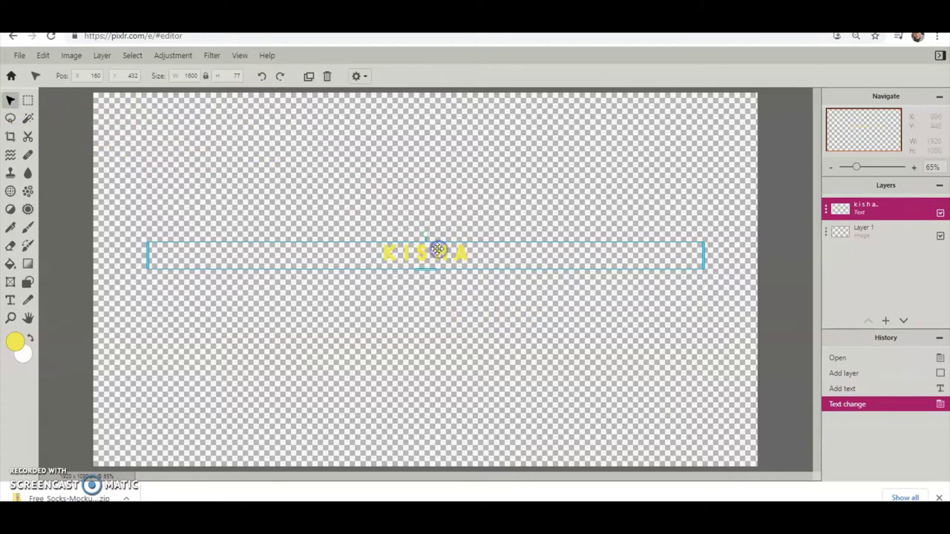
Set the foreground color to black, #000000.
left_click(15, 341)
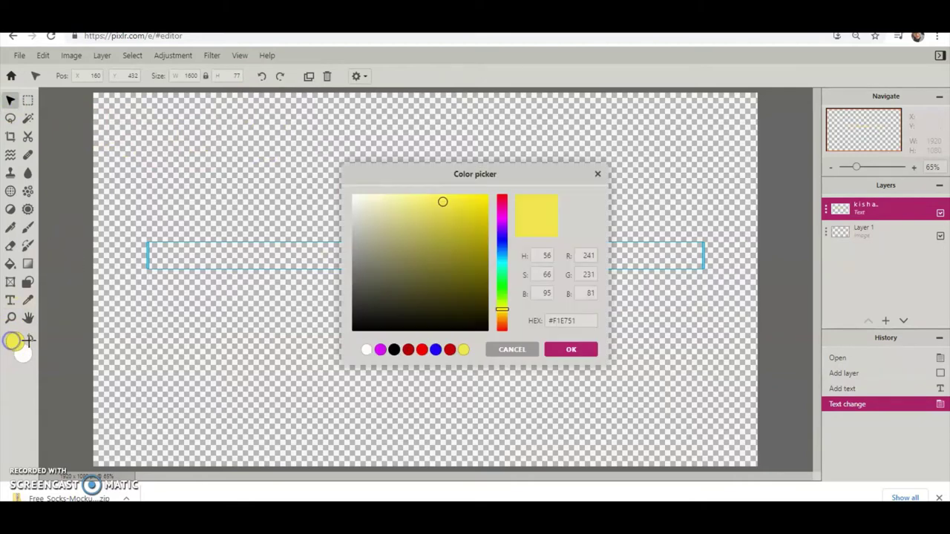
left_click(394, 349)
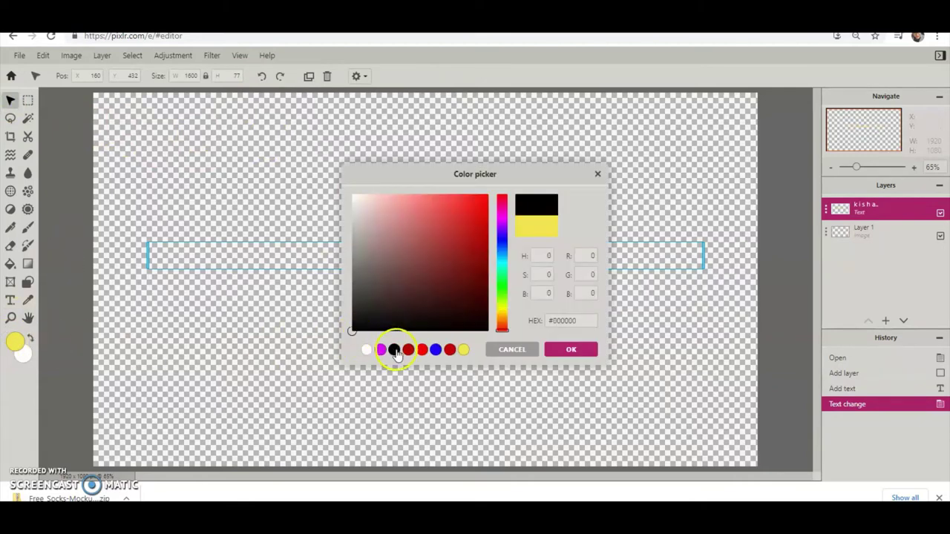
left_click(569, 351)
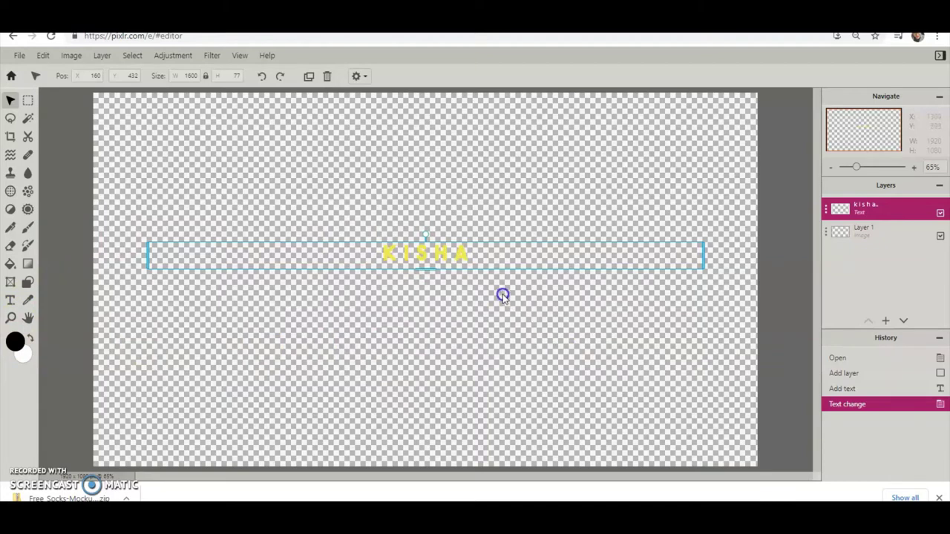
Change the name text's fill to black #000000 and its font size to 185.
double_click(480, 250)
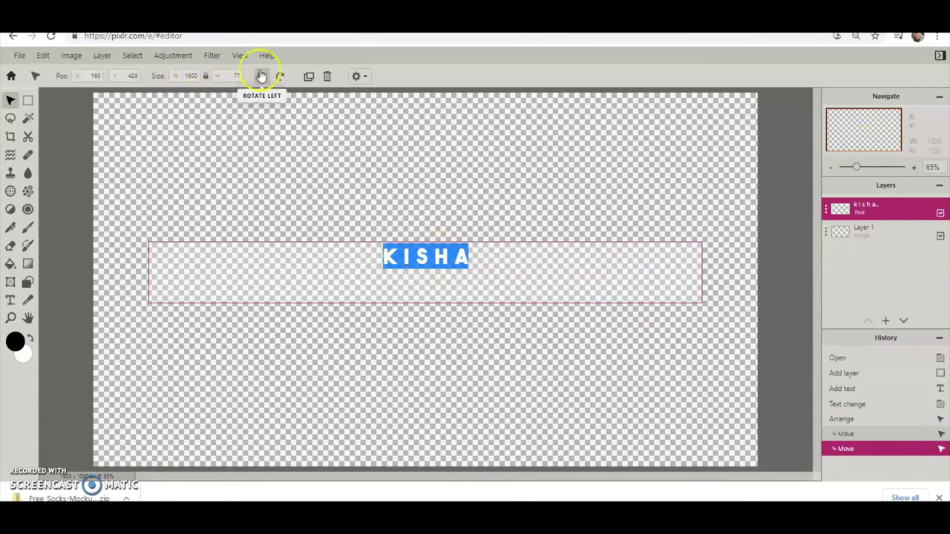
left_click(11, 300)
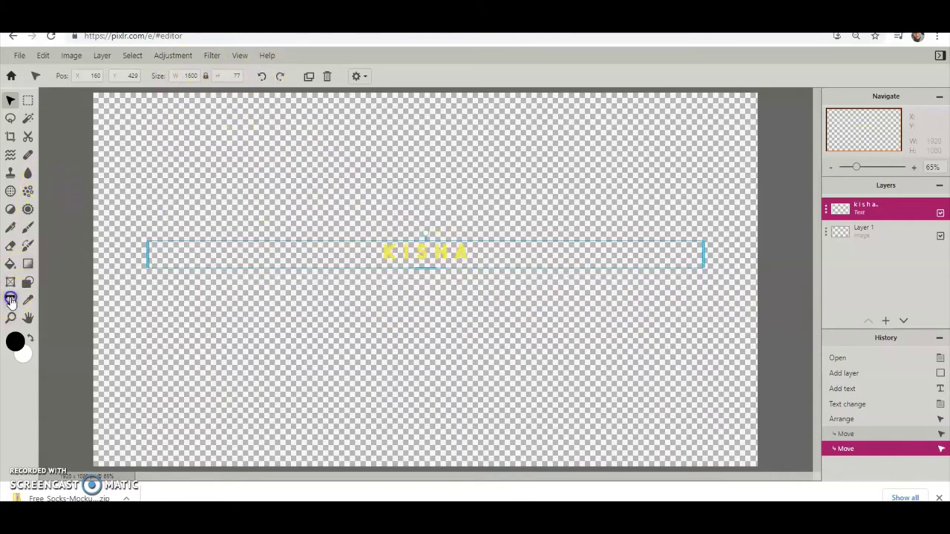
left_click(247, 77)
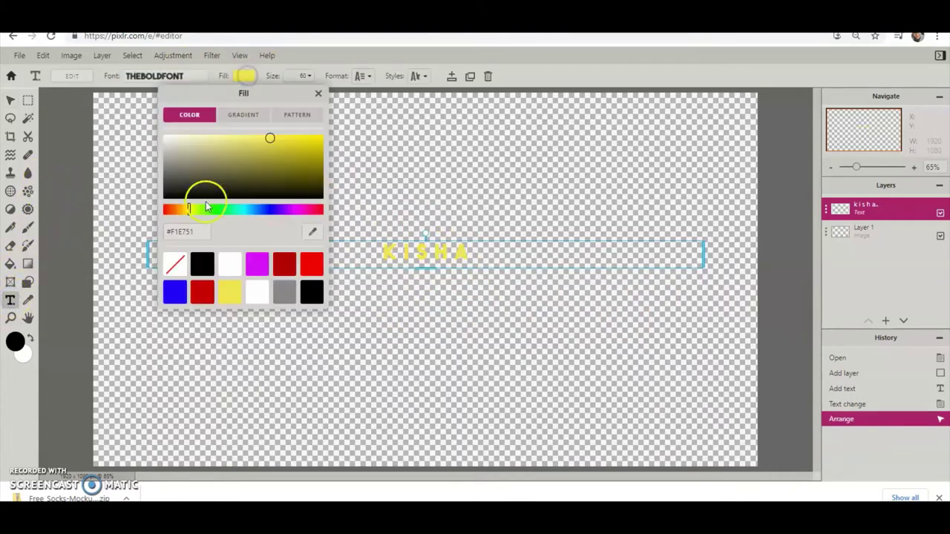
left_click(309, 294)
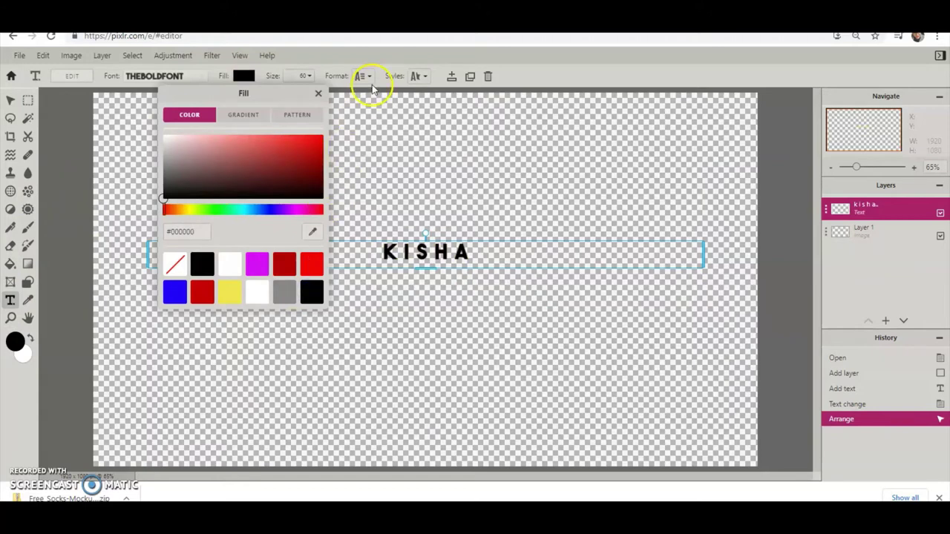
left_click(309, 75)
left_click(309, 75)
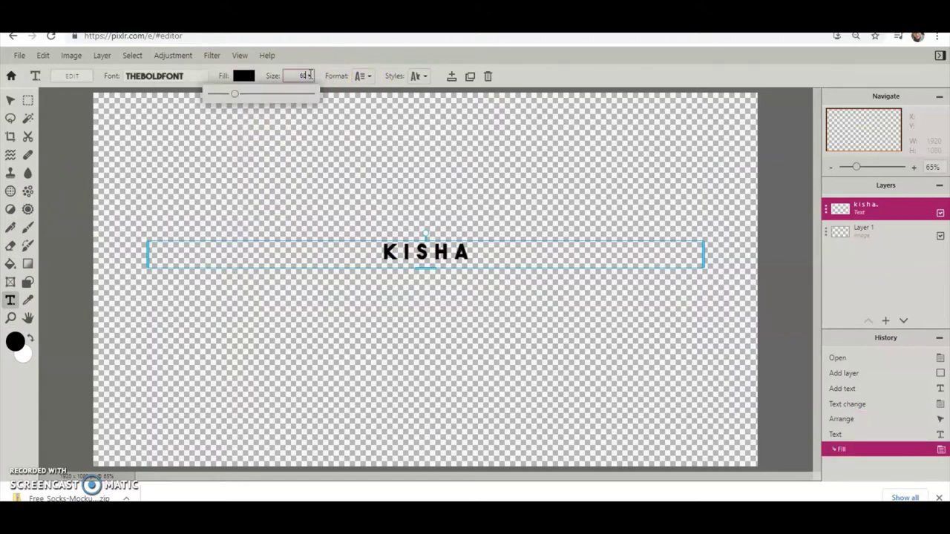
left_click_drag(235, 94, 257, 95)
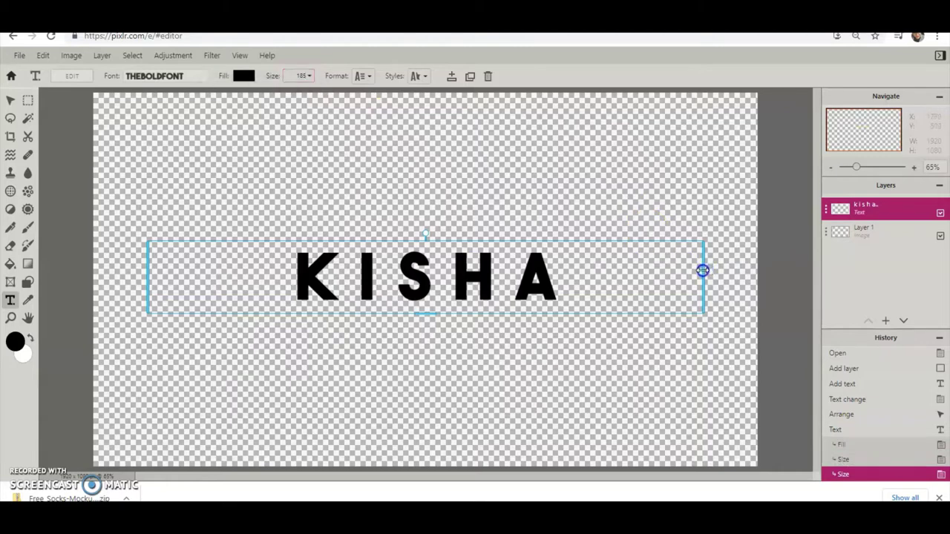
Narrow the text box to fit the name, reposition it in the canvas's upper half, and rasterize the text layer.
left_click_drag(702, 270, 514, 213)
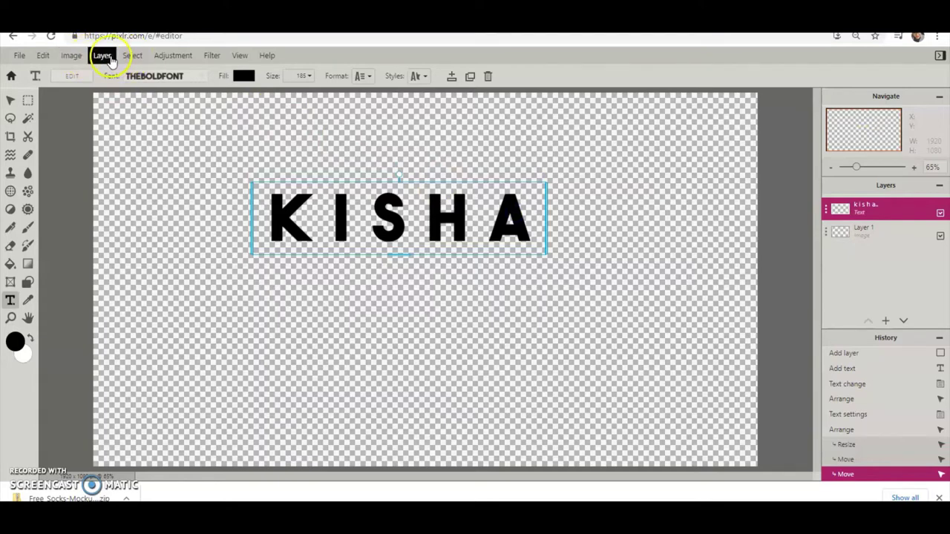
left_click(100, 56)
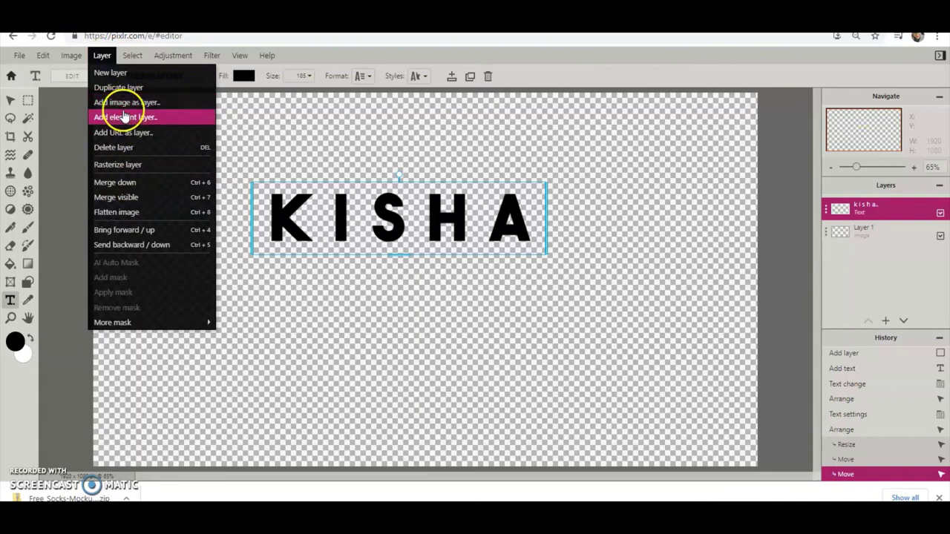
left_click(124, 166)
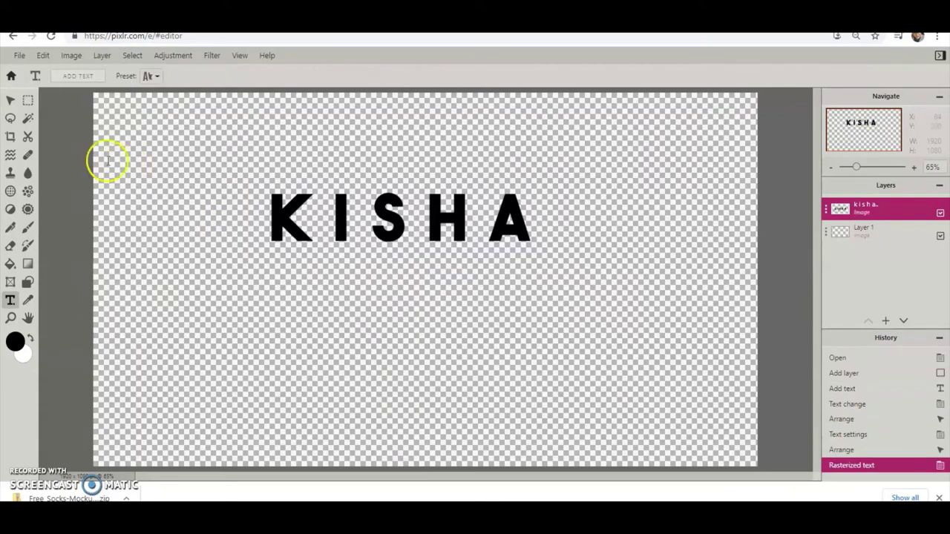
Move the rasterized name with the Arrange tool to about X 470, Y 205 on the canvas.
left_click(11, 99)
left_click_drag(300, 204, 278, 194)
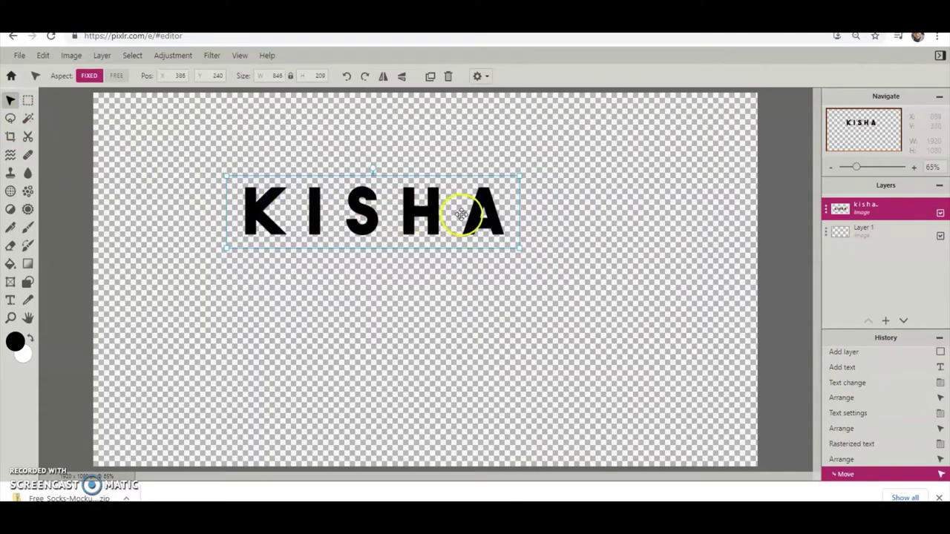
left_click_drag(485, 215, 506, 206)
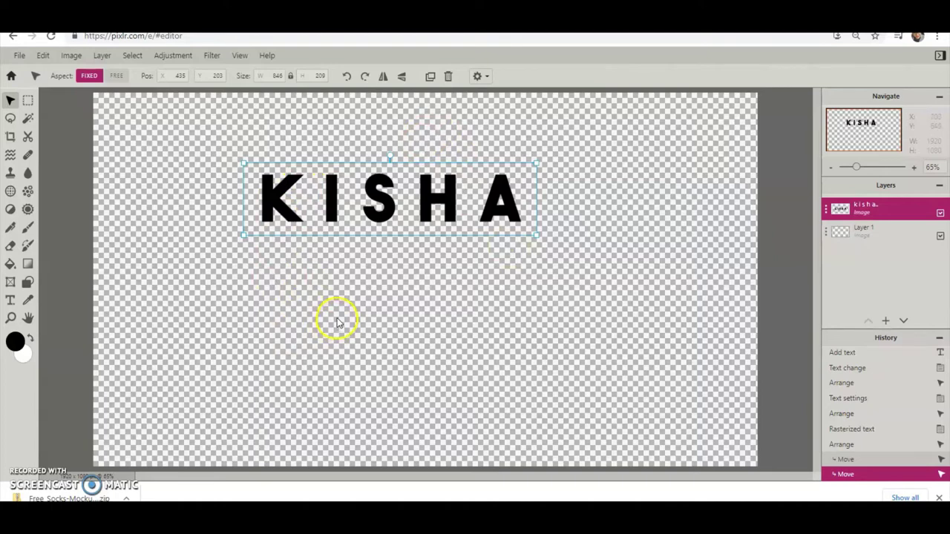
left_click_drag(435, 197, 449, 198)
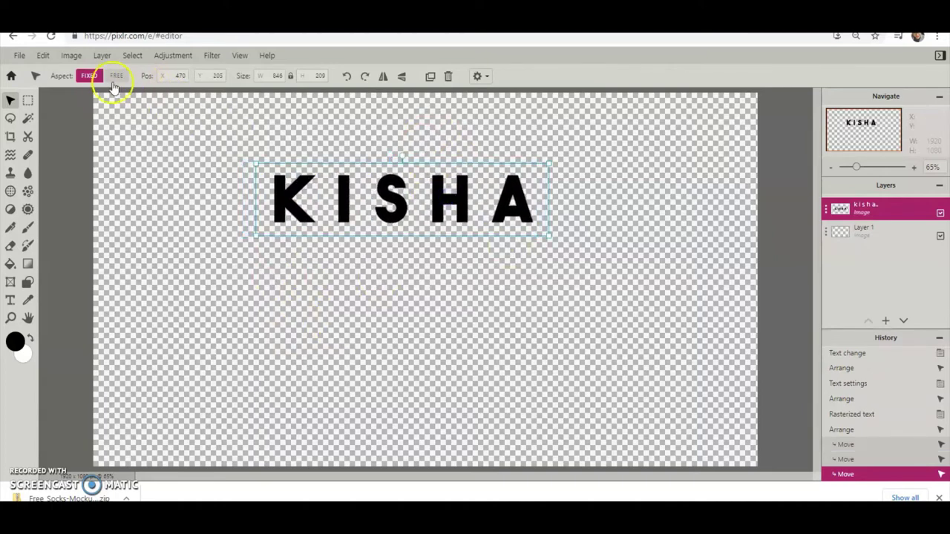
Duplicate the rasterized name layer.
left_click(43, 56)
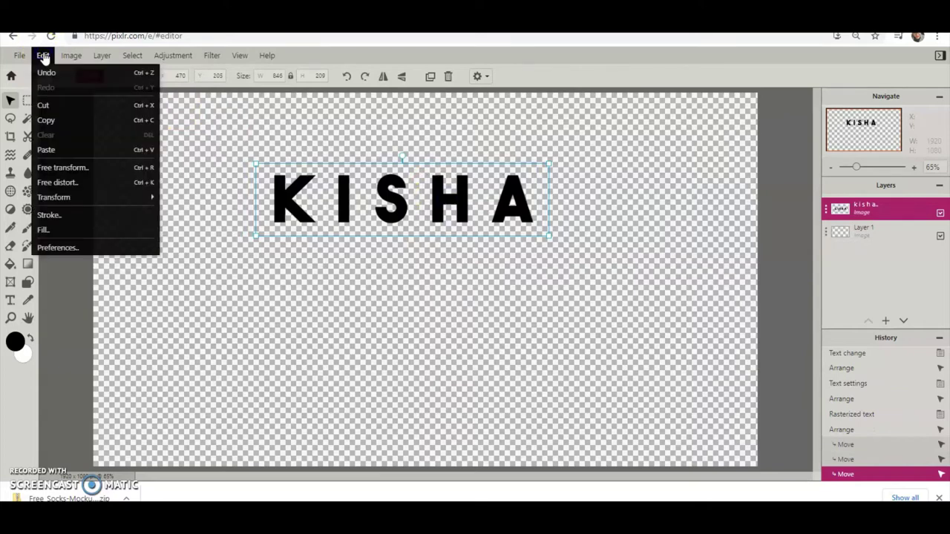
mouse_move(99, 57)
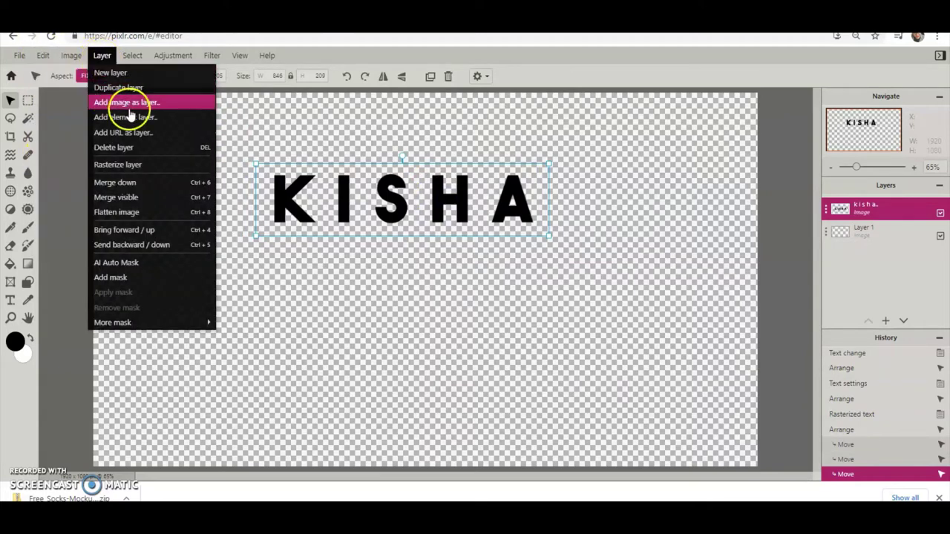
left_click(125, 88)
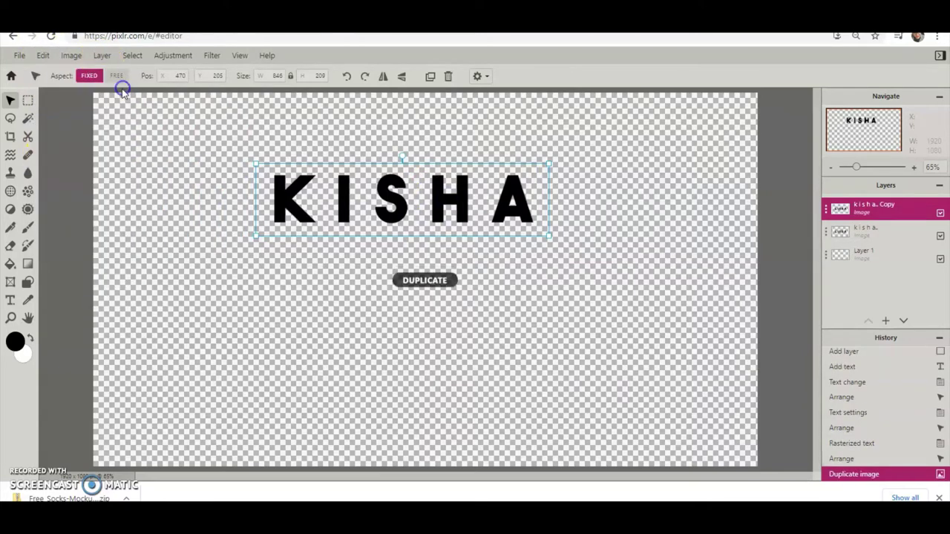
Fill the duplicated name layer with the solid pink color #FF1EA1.
left_click(45, 57)
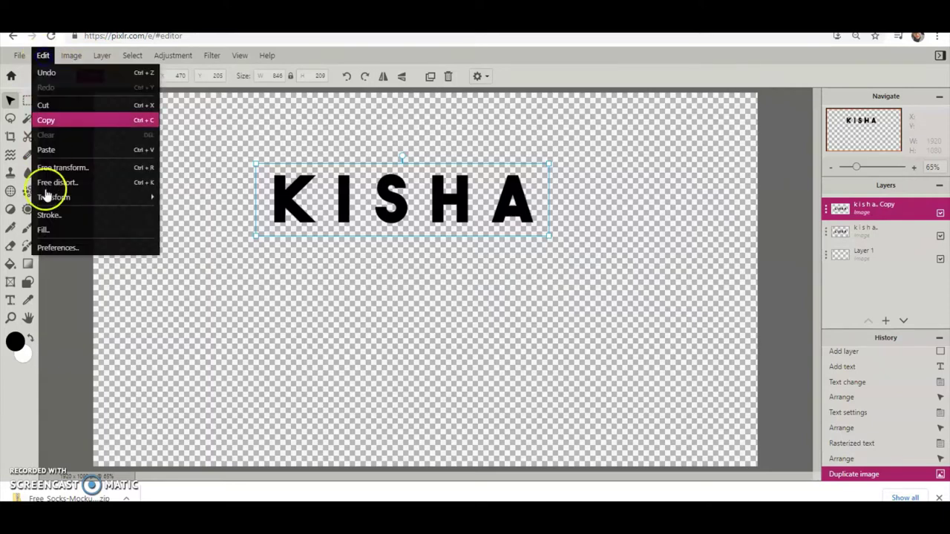
left_click(58, 231)
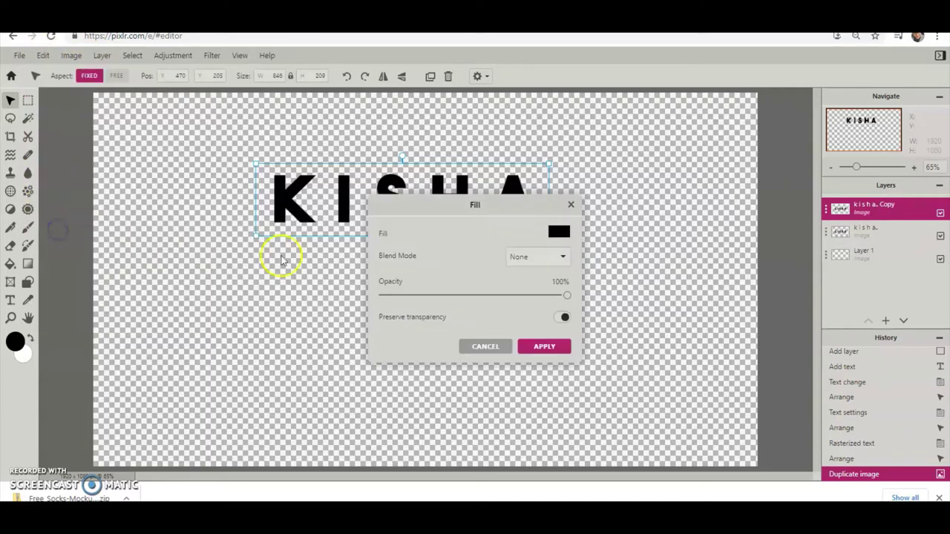
left_click(560, 235)
left_click(611, 365)
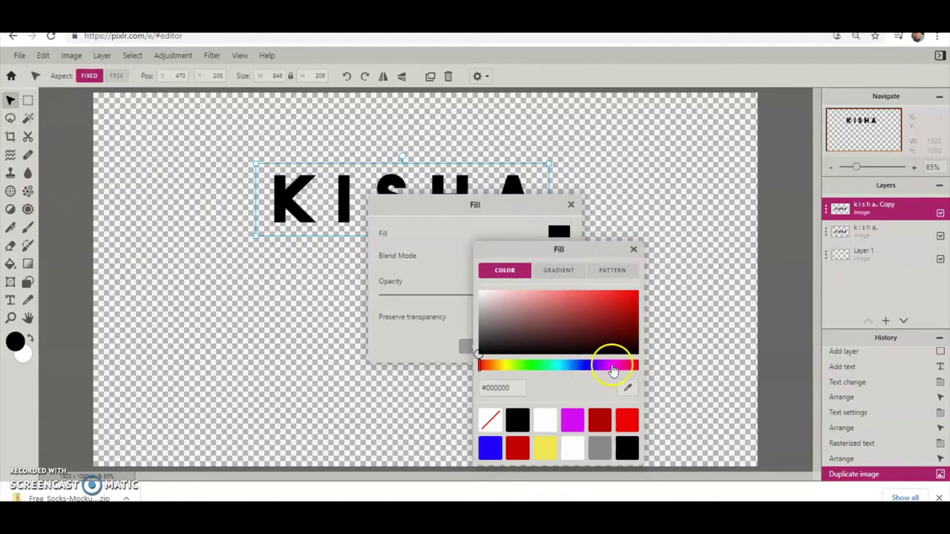
left_click_drag(606, 327, 620, 291)
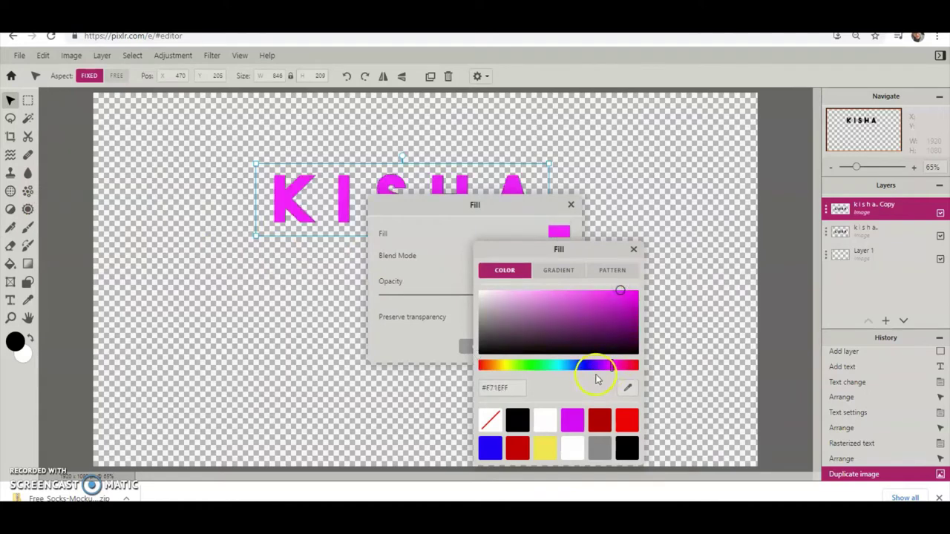
left_click_drag(599, 364, 625, 368)
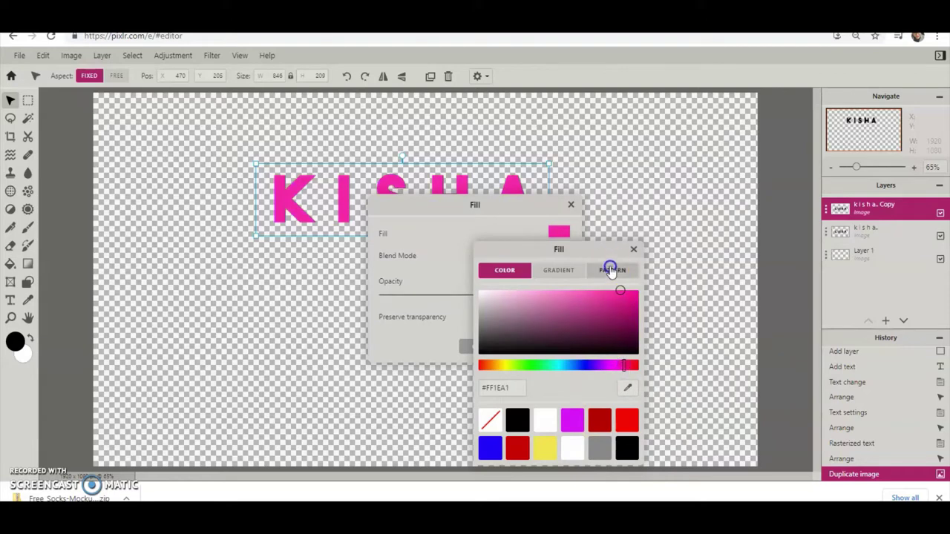
left_click(632, 249)
left_click(544, 354)
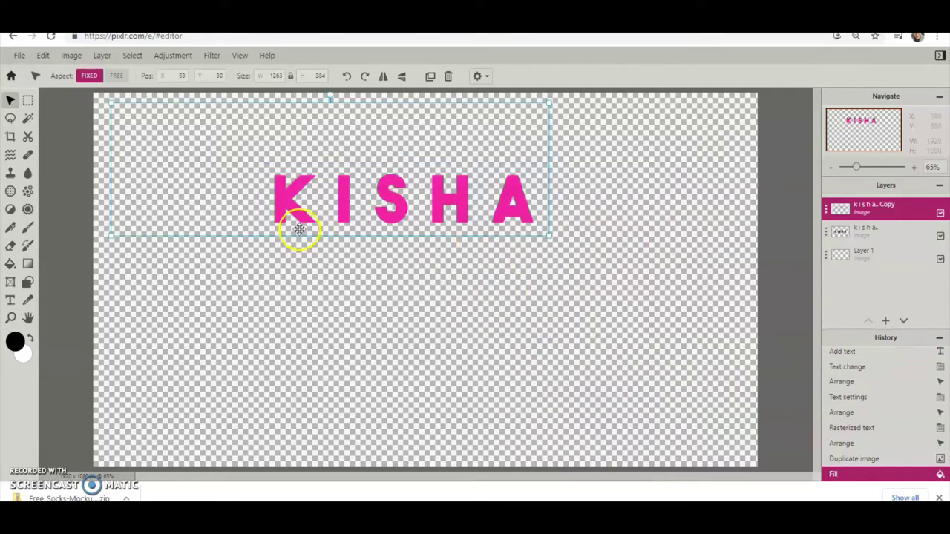
left_click(314, 288)
left_click(290, 220)
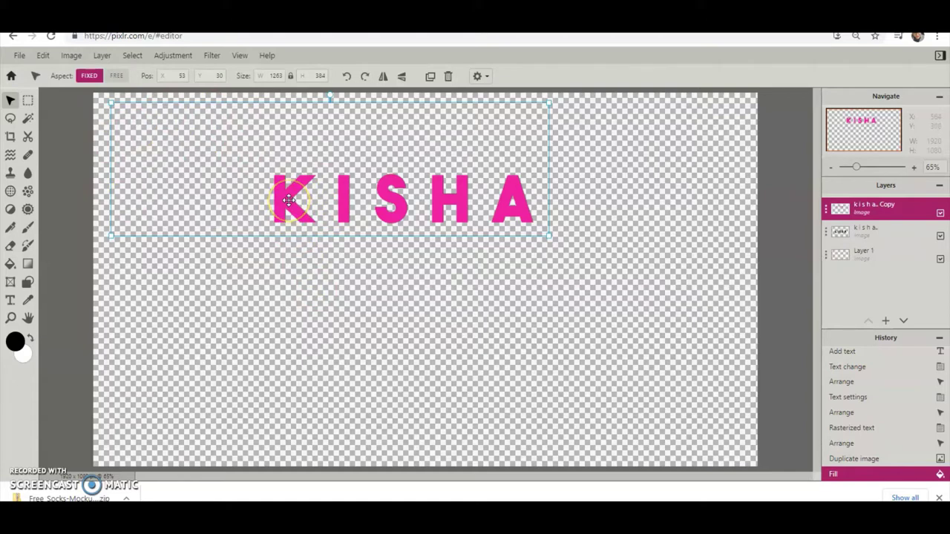
Offset the pink name over the black one to form a shadow, placing it at about X 70, Y 26.
key("shift+Up")
key("shift+Down")
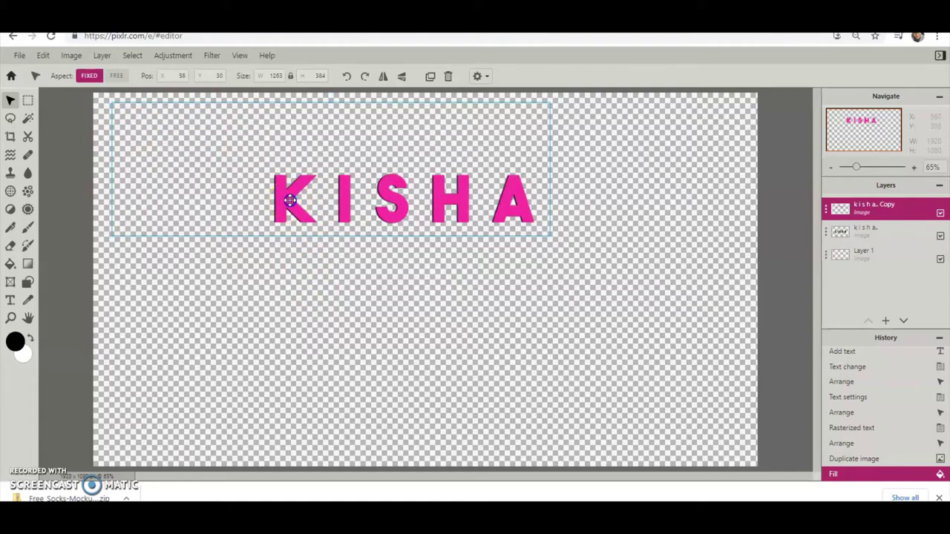
key("Down")
key("Down")
key("Down")
key("Down")
key("Down")
key("Down")
key("Down")
key("Down")
key("Right")
key("Right")
key("Right")
key("Right")
key("Right")
key("Right")
key("Right")
key("Right")
key("Down")
key("Down")
key("Down")
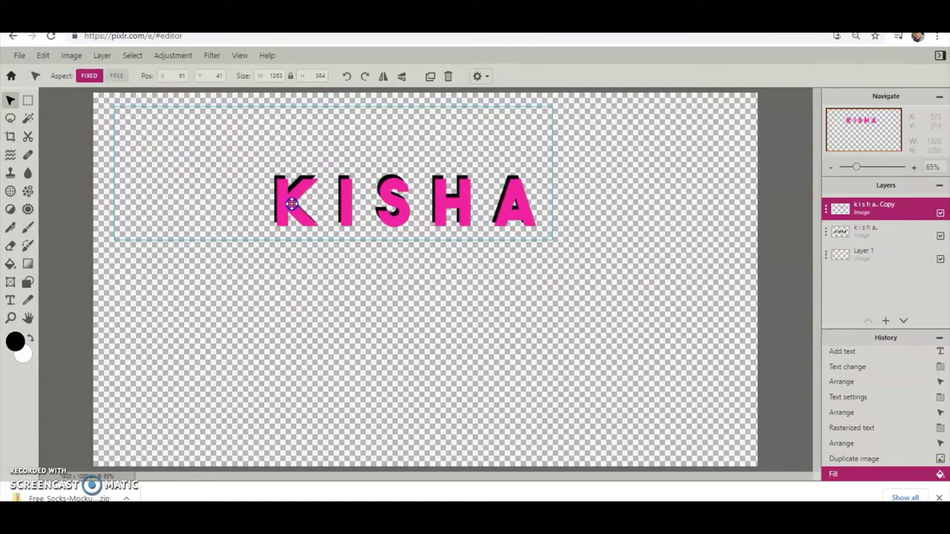
left_click_drag(292, 203, 294, 199)
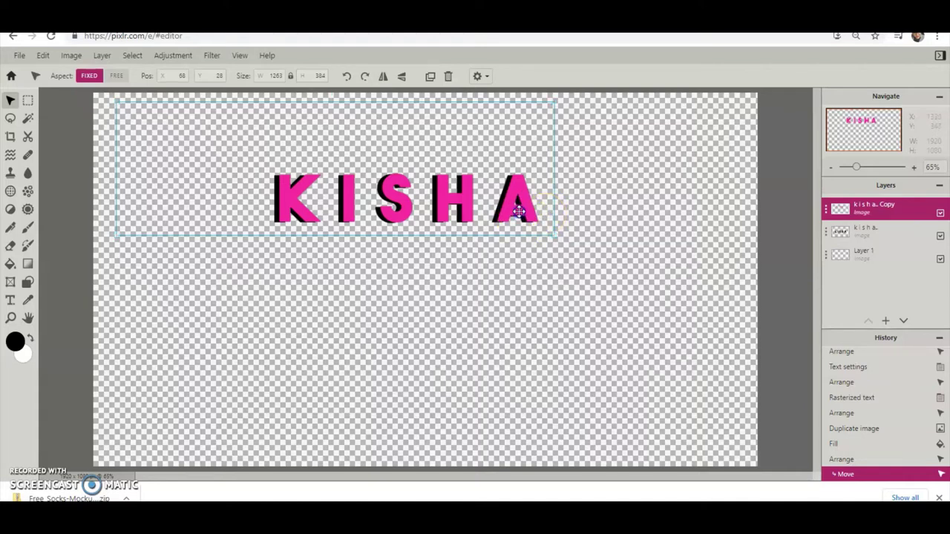
left_click_drag(518, 214, 519, 212)
key("ctrl+z")
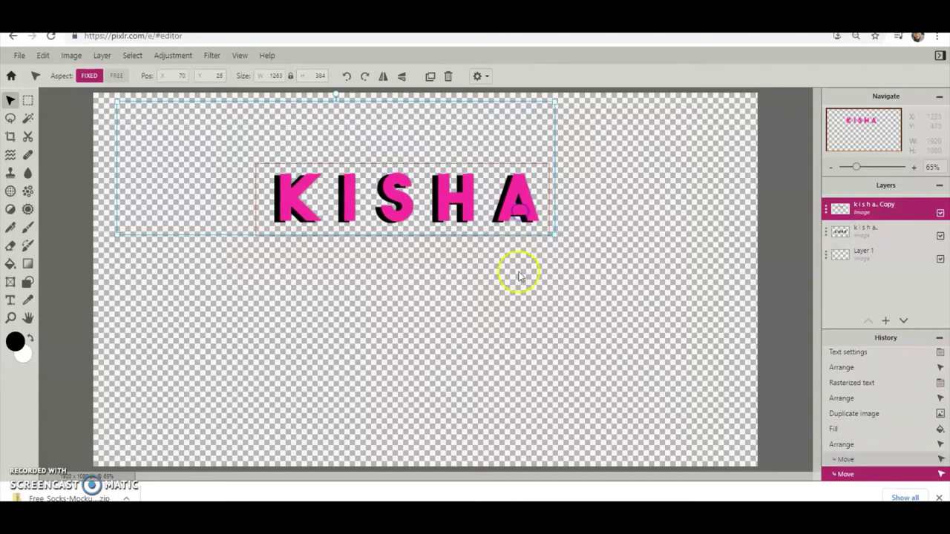
left_click(517, 269)
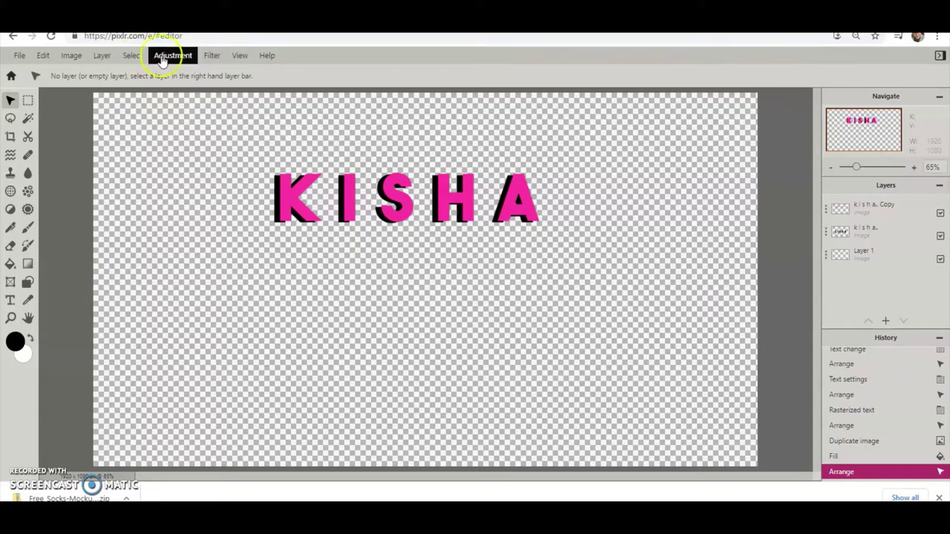
Duplicate the pink name layer and hide the new top copy.
left_click(399, 192)
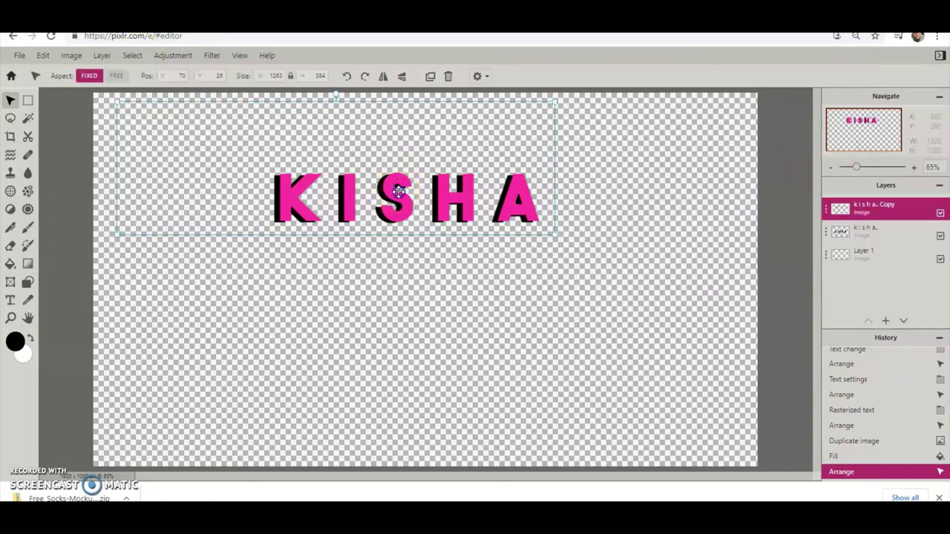
left_click(131, 59)
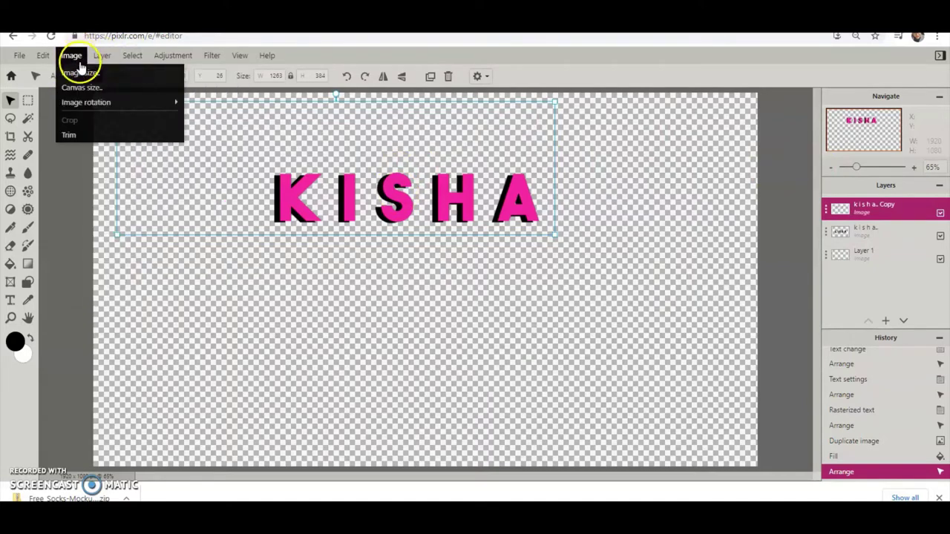
mouse_move(100, 57)
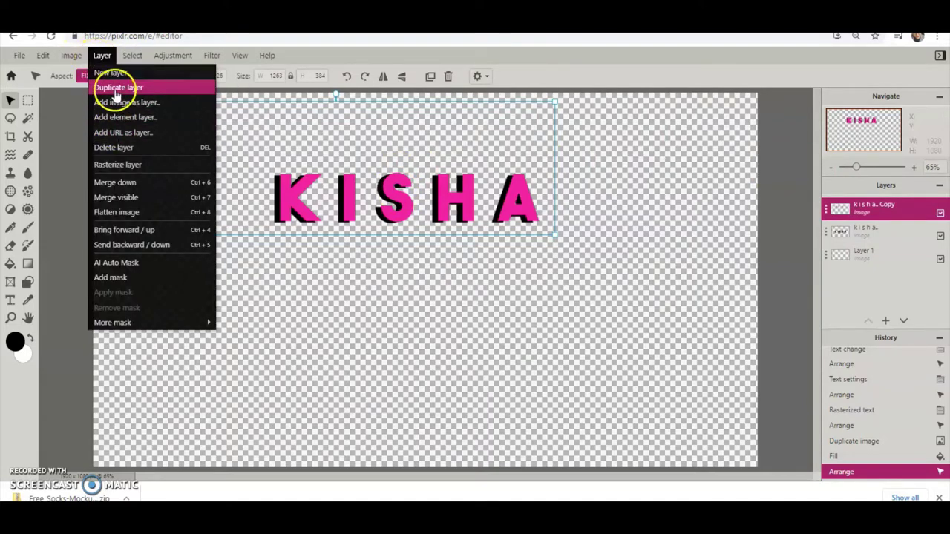
left_click(114, 87)
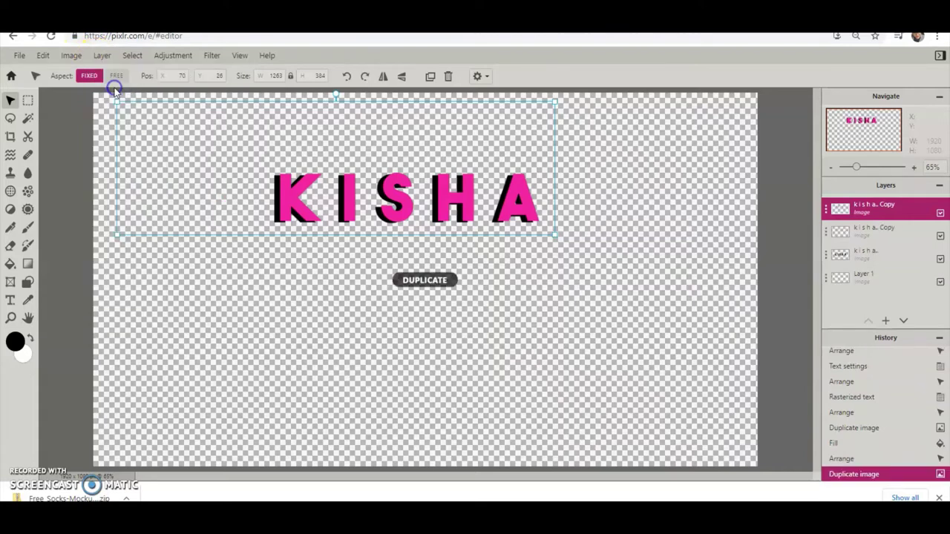
left_click(940, 213)
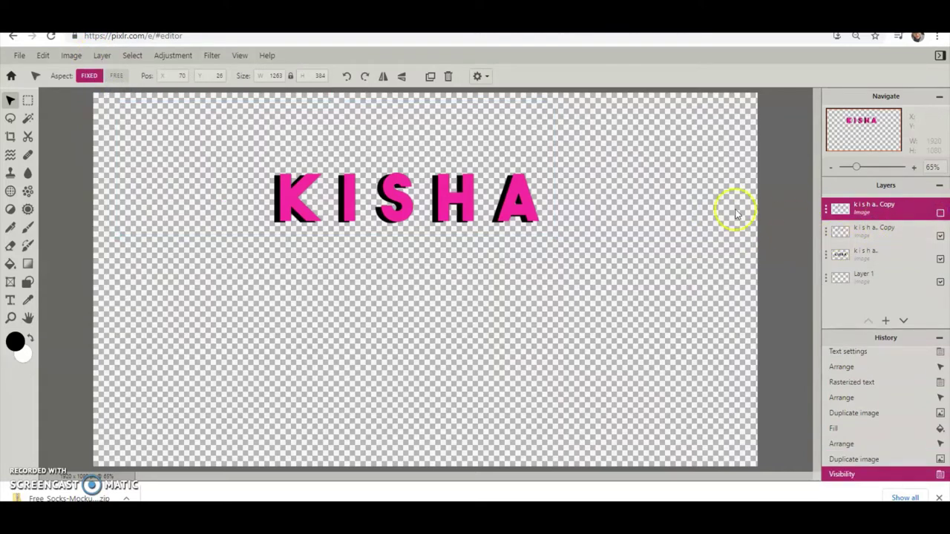
Merge the visible layers into one and unlock the merged layer.
left_click(72, 56)
mouse_move(102, 57)
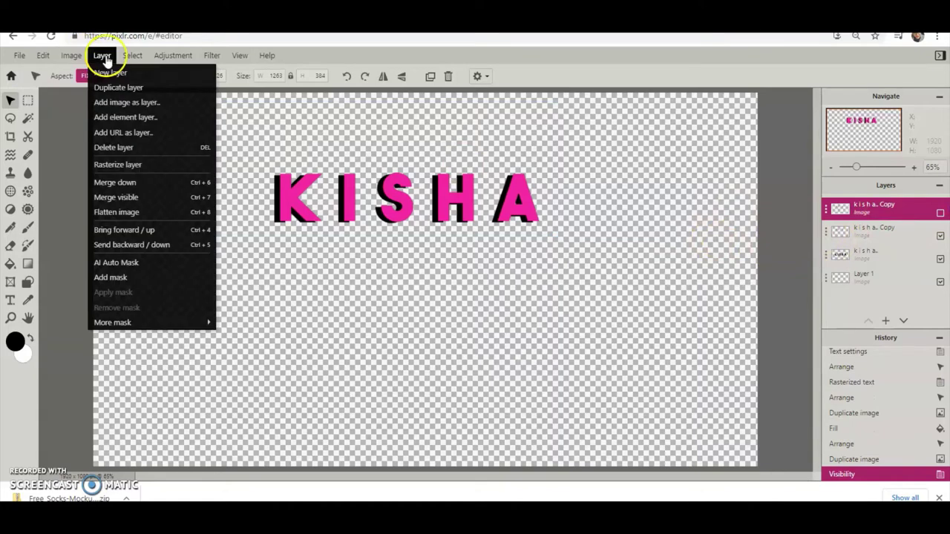
left_click(127, 197)
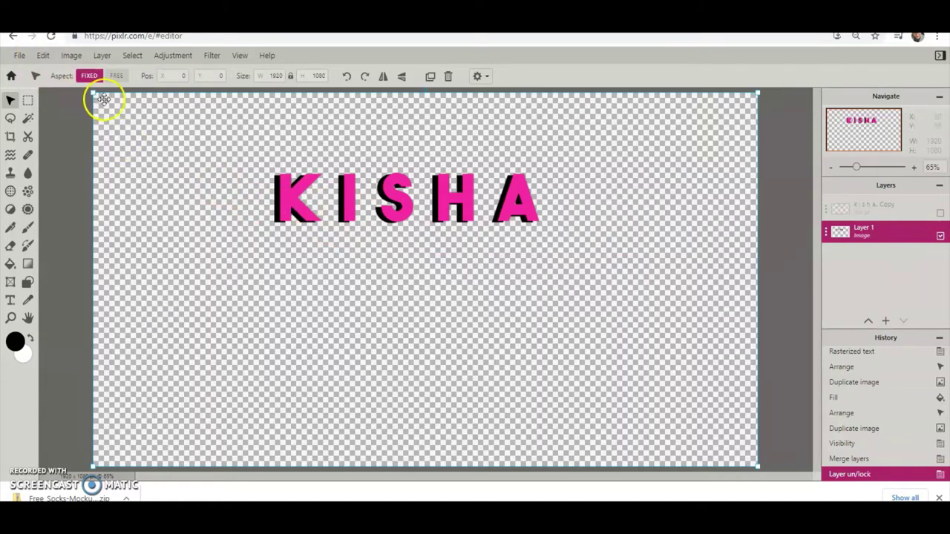
Cut the shadowed name within a rectangular marquee about 810 × 211 px and paste it as a new layer.
left_click(28, 101)
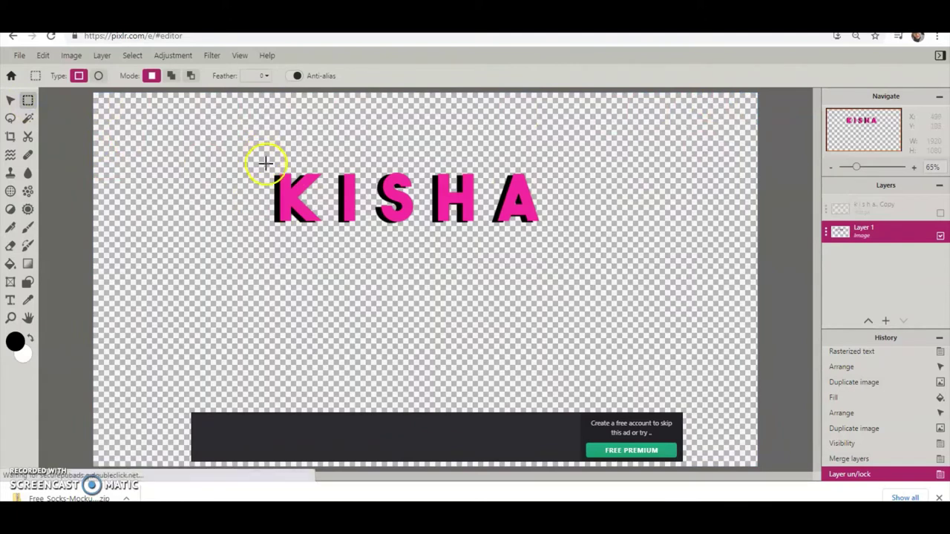
left_click_drag(267, 163, 546, 236)
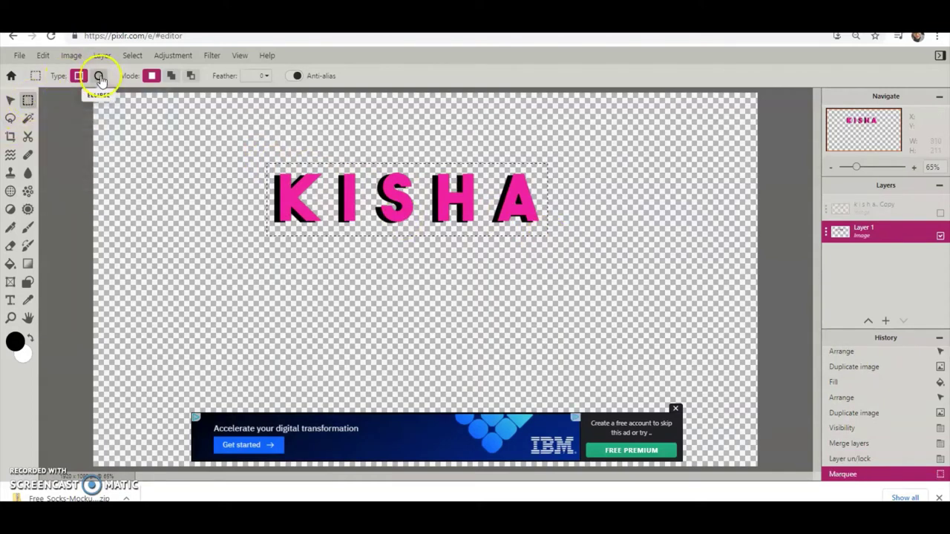
left_click(43, 56)
left_click(46, 106)
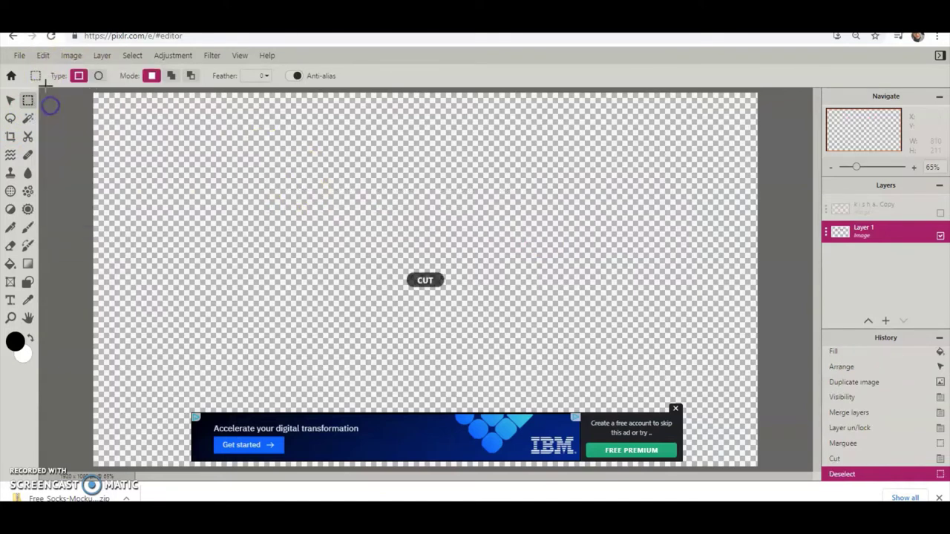
left_click(43, 55)
left_click(48, 151)
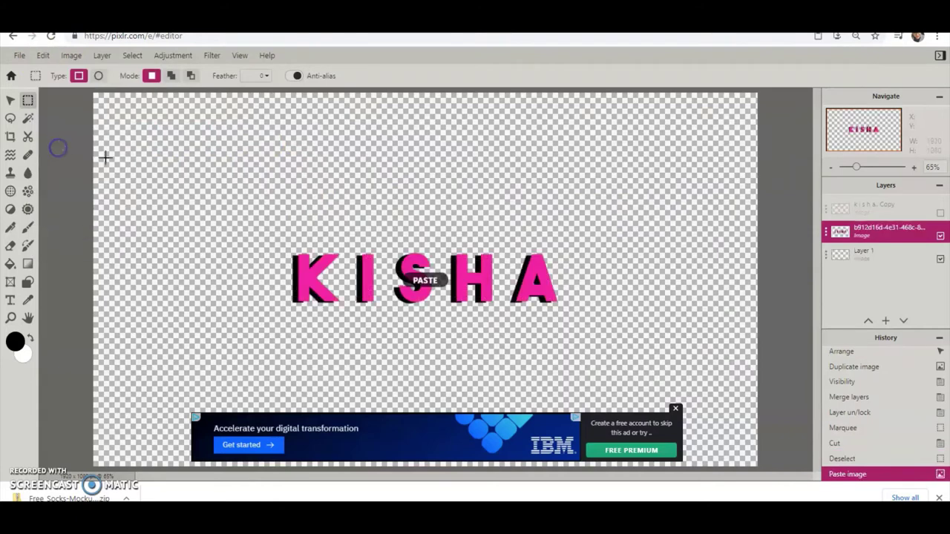
Delete the emptied Layer 1 and show the hidden pink name copy.
left_click(892, 256)
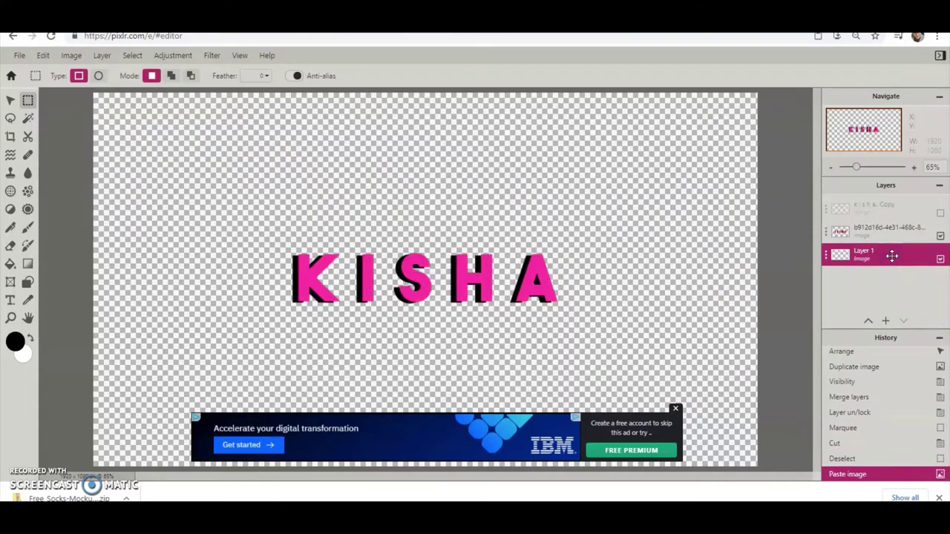
key("Delete")
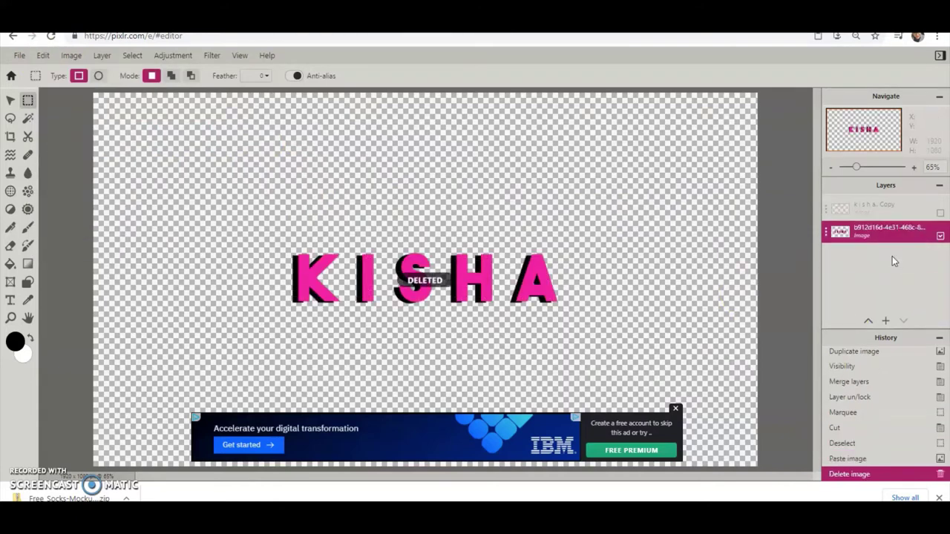
left_click(940, 215)
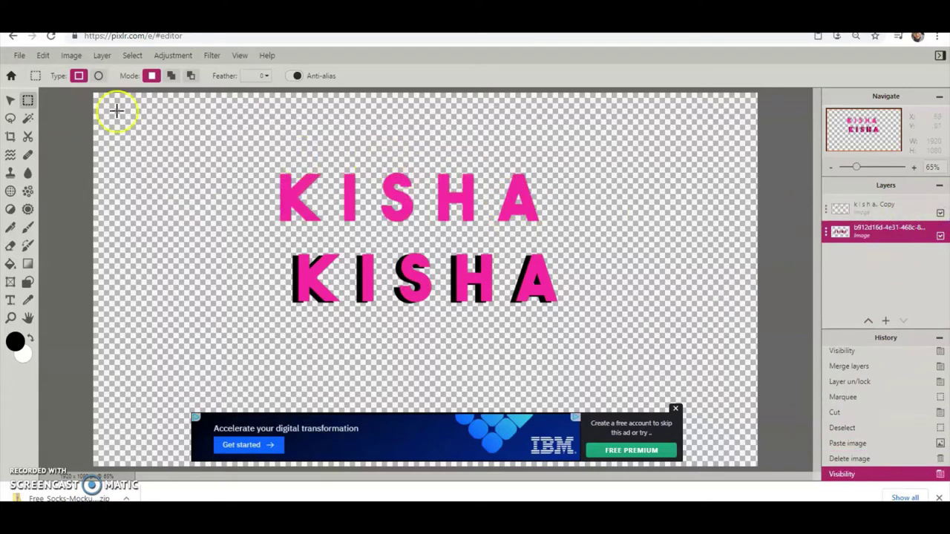
Move the plain pink name to the canvas's upper-right area with the Arrange tool and hide its layer.
left_click(10, 102)
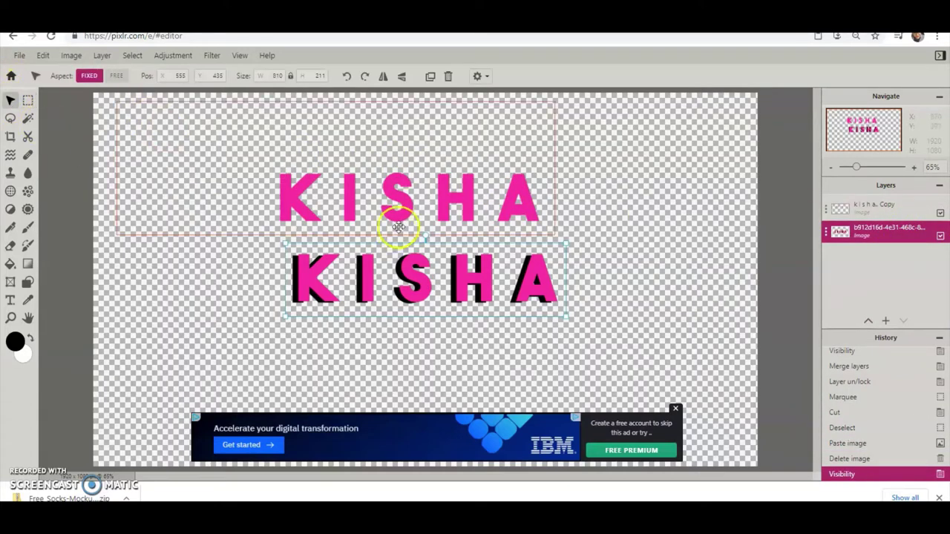
left_click(392, 215)
left_click_drag(393, 215, 575, 172)
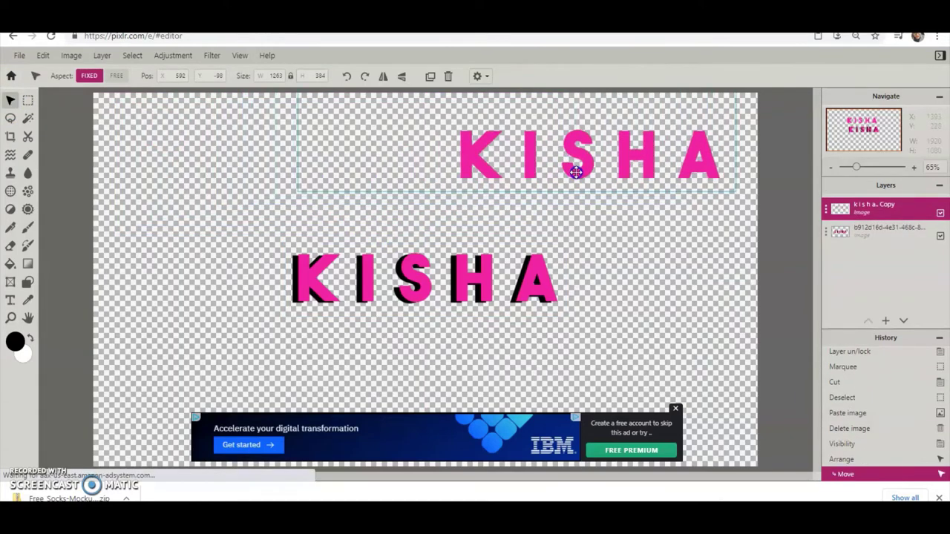
left_click(940, 213)
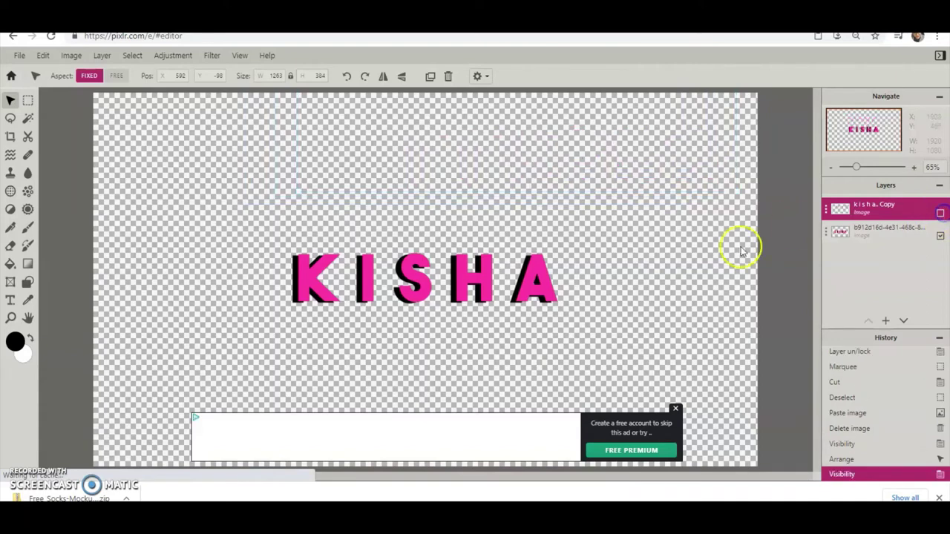
Move the shadowed name to about X 572, Y 227, and show the plain pink name below it at about X 154, Y 379.
left_click_drag(484, 276, 491, 208)
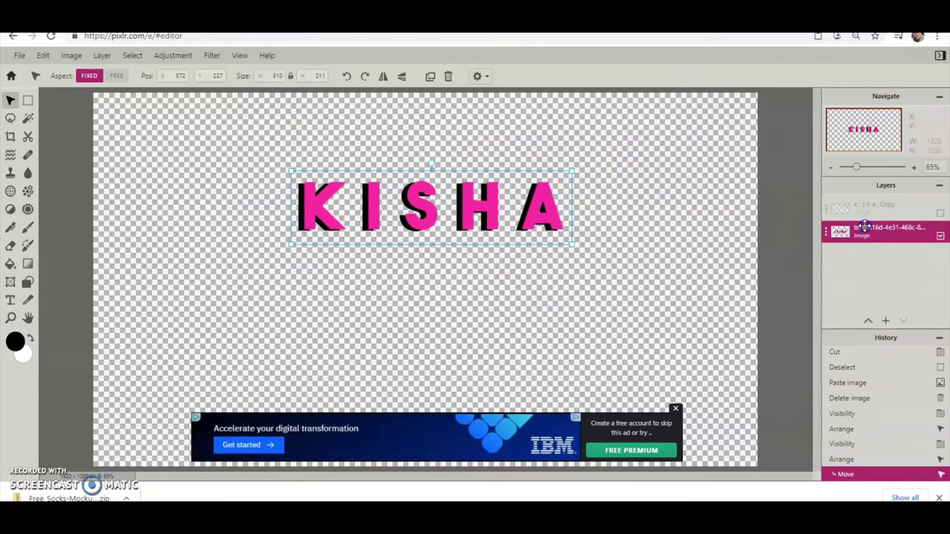
left_click(941, 213)
left_click_drag(660, 146, 509, 312)
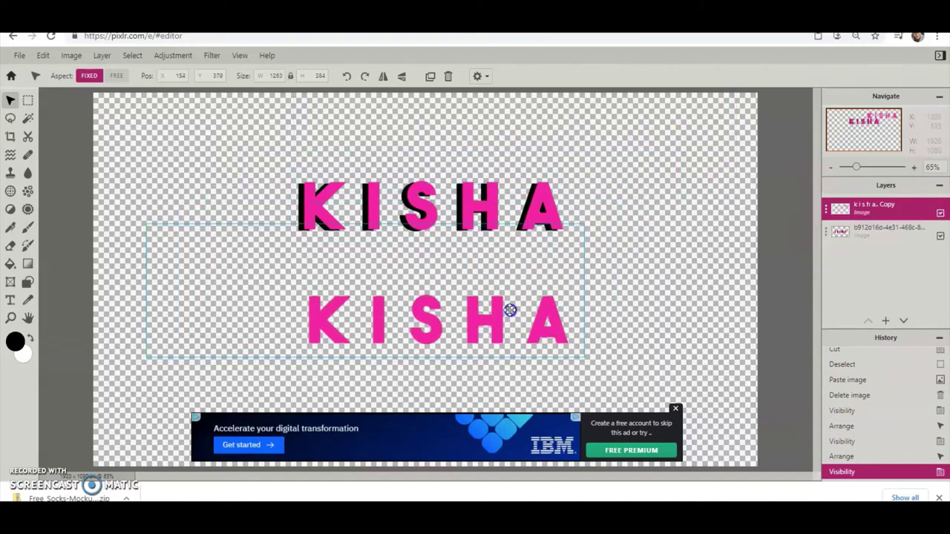
Cut the plain pink name within a rectangular marquee, paste it as a new layer, and delete the emptied copy layer.
left_click(27, 100)
left_click_drag(574, 288, 296, 357)
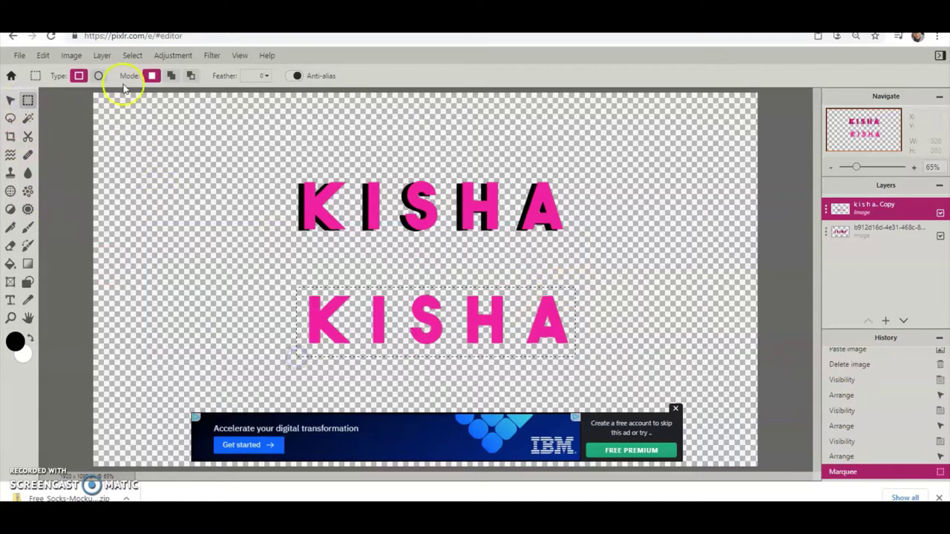
left_click(43, 55)
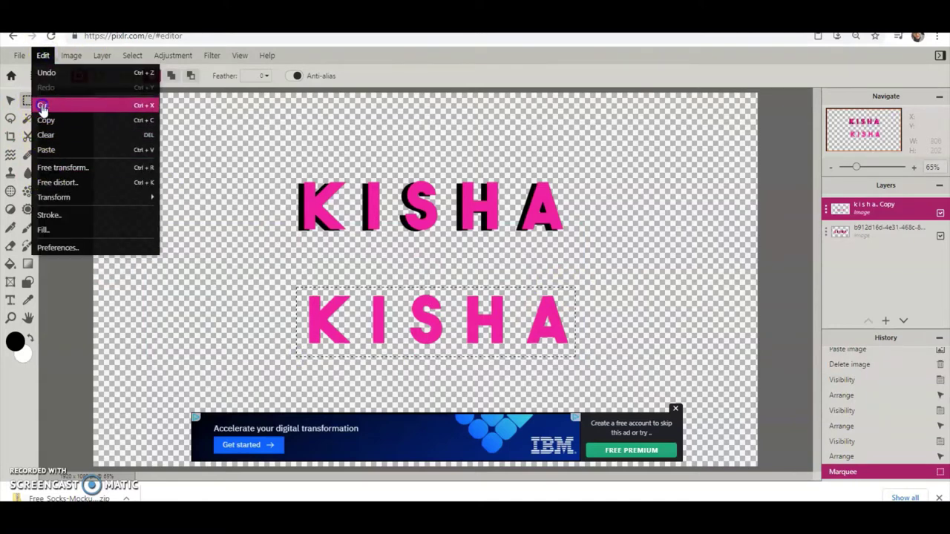
left_click(42, 102)
left_click(41, 60)
left_click(58, 148)
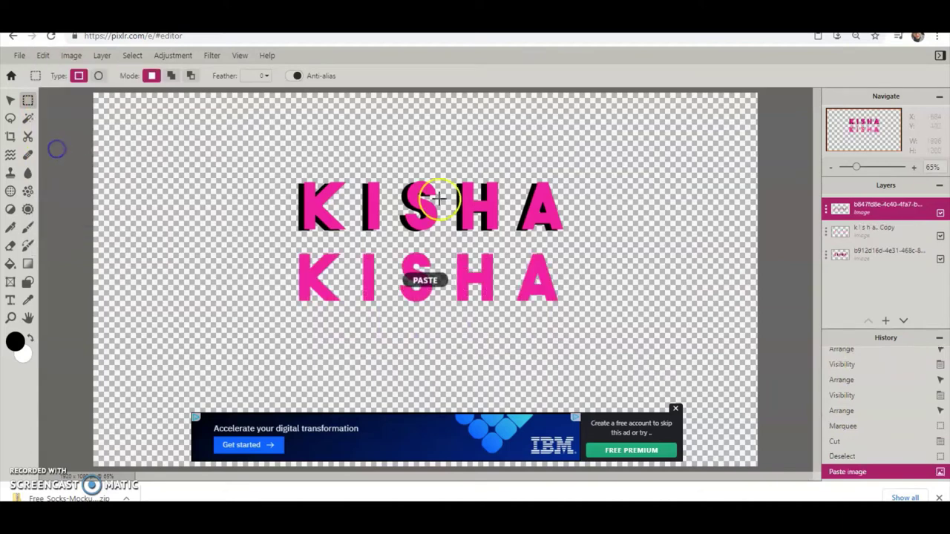
left_click(876, 233)
key("Delete")
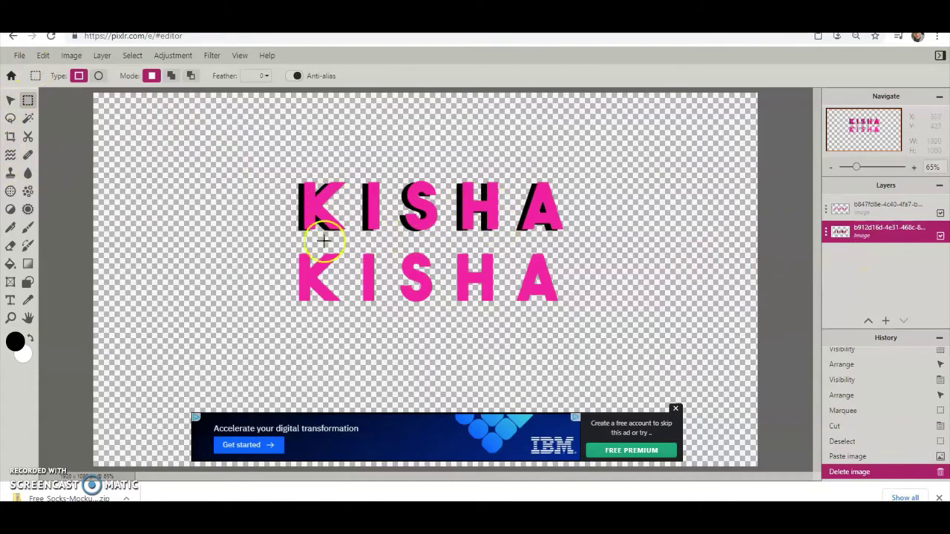
left_click(43, 57)
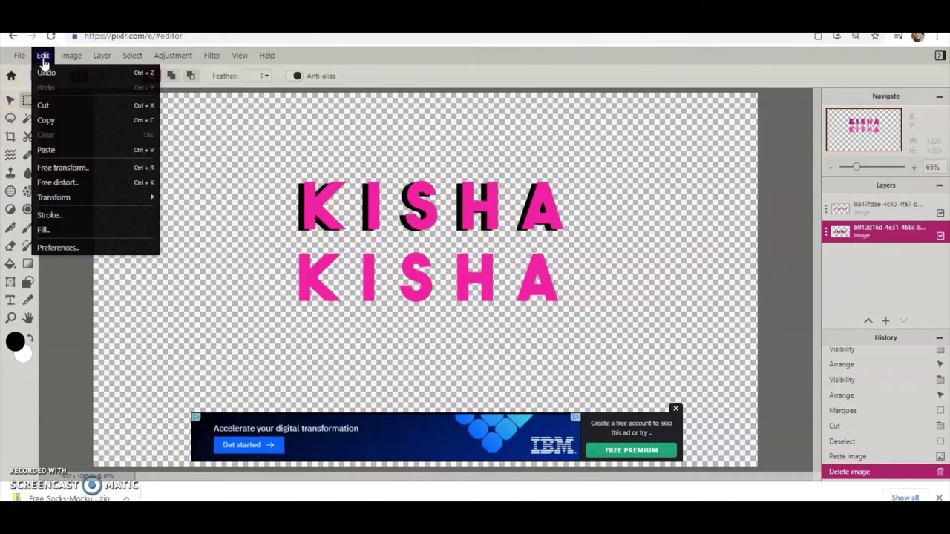
left_click(62, 230)
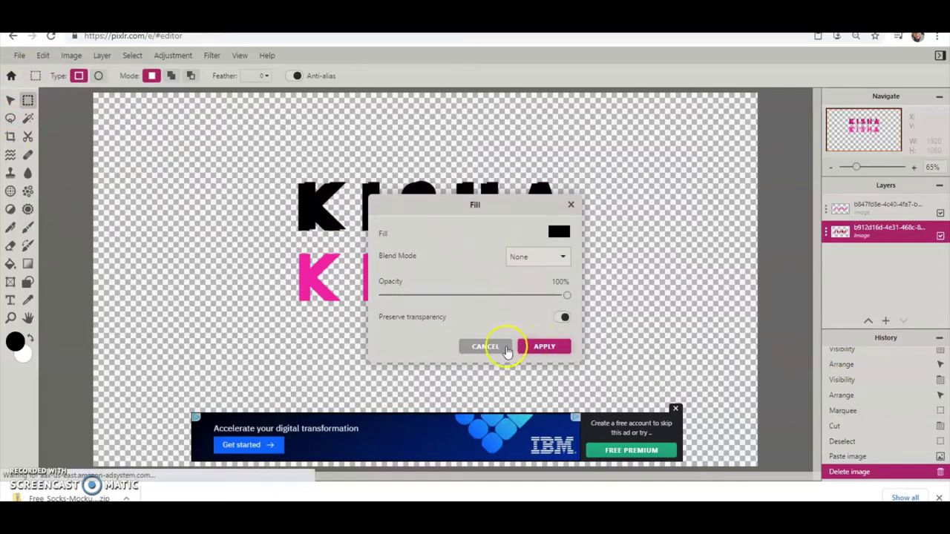
left_click(497, 347)
Fill the plain pink name layer below the shadowed name with solid blue #1E00FF, preserving transparency.
left_click(895, 211)
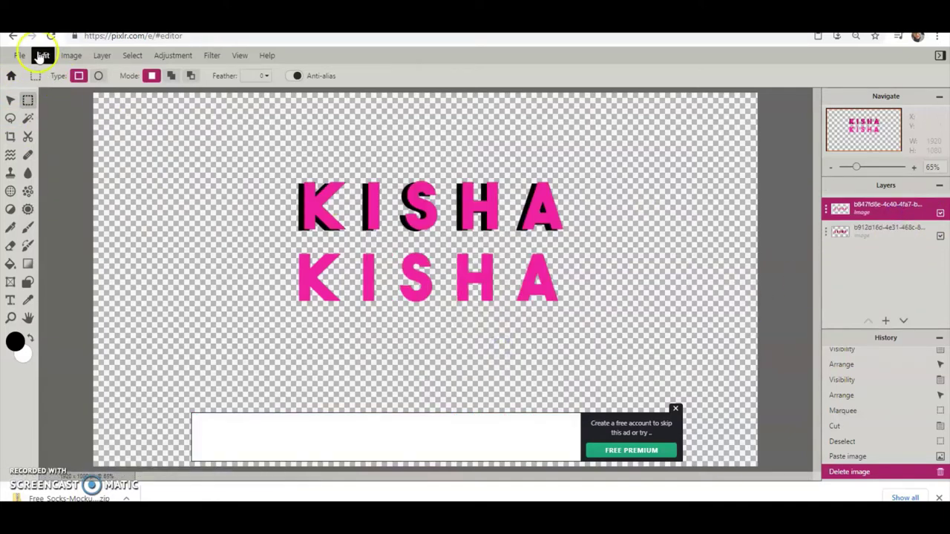
left_click(43, 55)
left_click(46, 231)
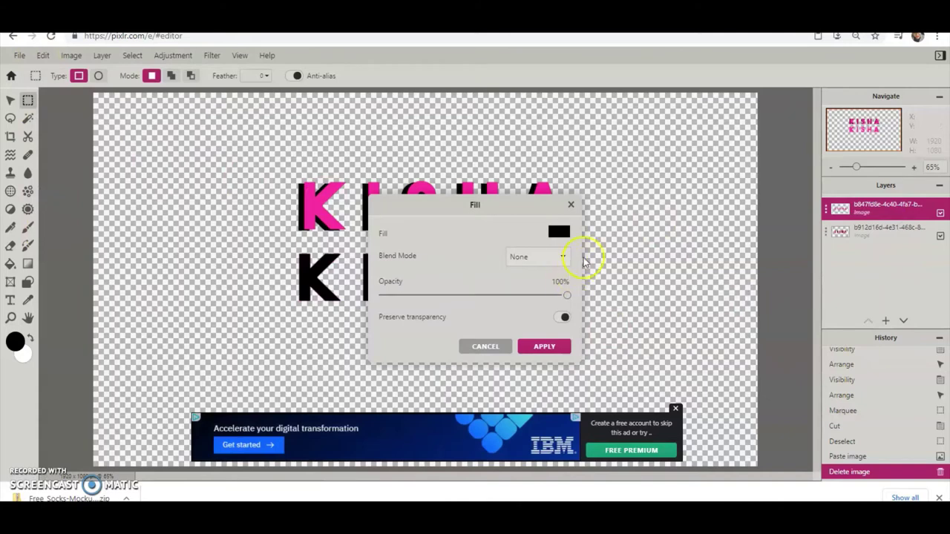
left_click(566, 239)
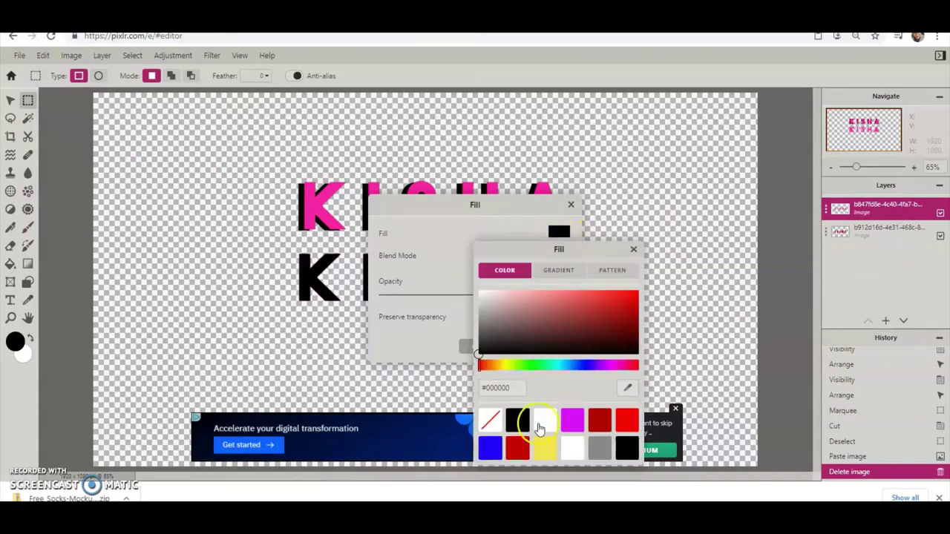
left_click(544, 448)
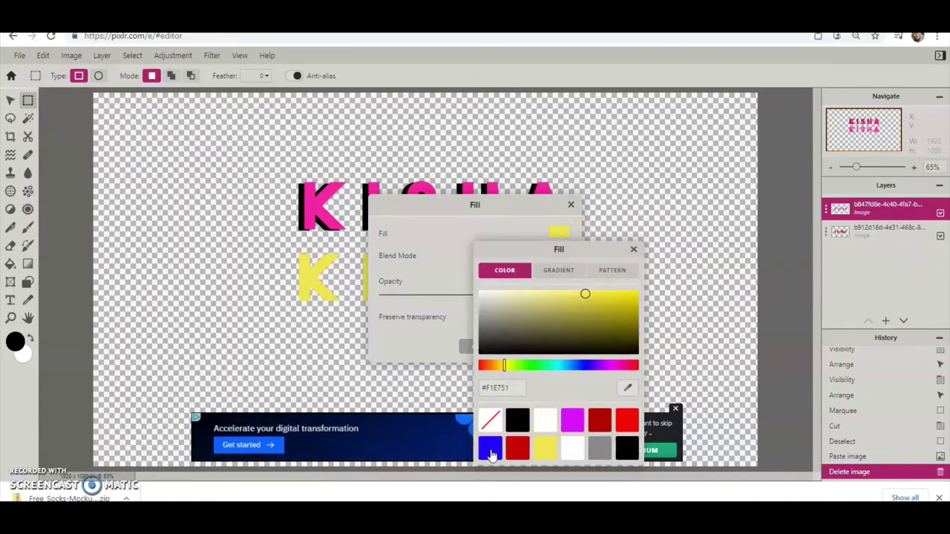
left_click(491, 447)
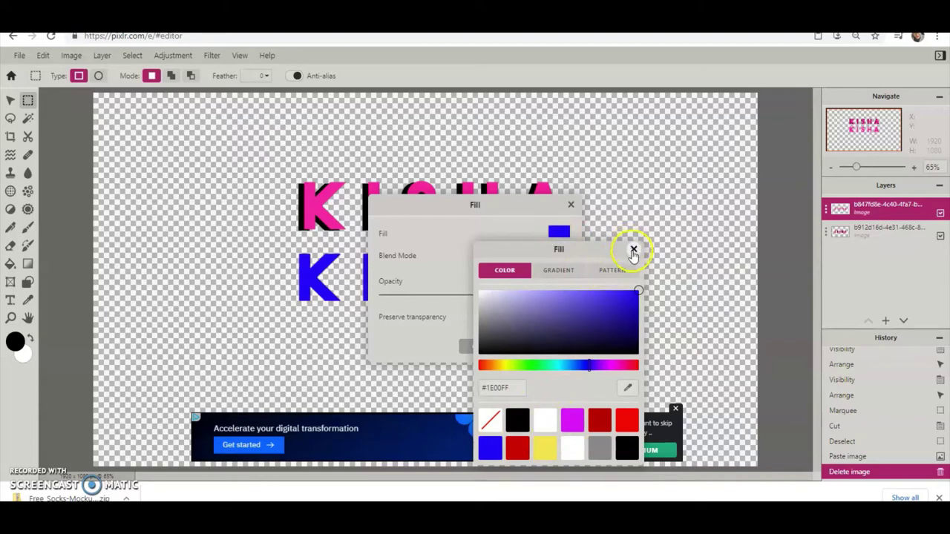
left_click(633, 250)
left_click(546, 347)
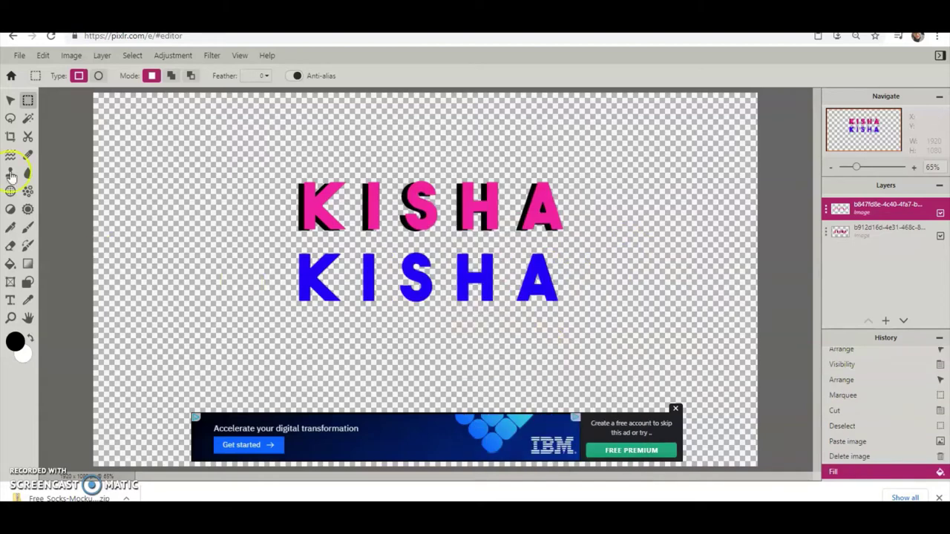
Move the blue name layer away from the shadowed name to X 99, Y 65 with the Arrange tool.
left_click(16, 101)
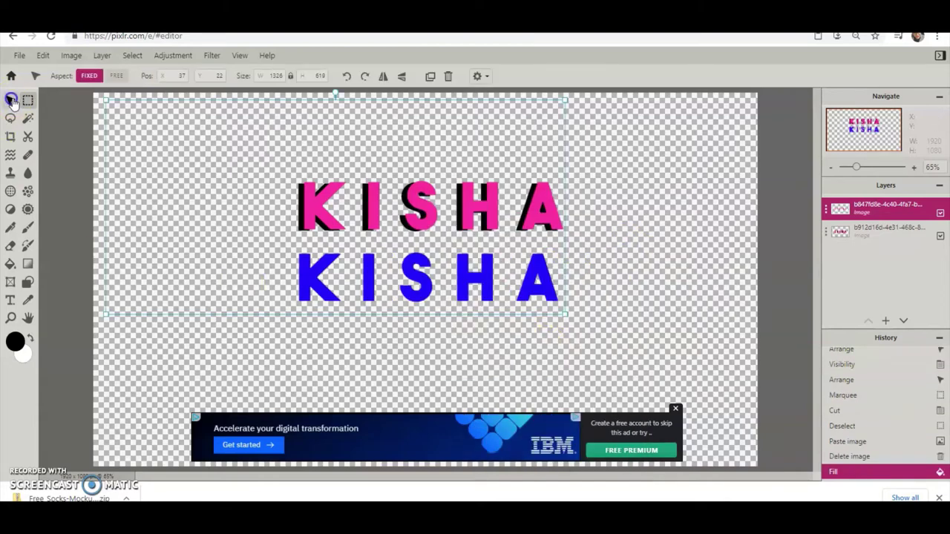
left_click(703, 310)
left_click_drag(530, 301, 555, 309)
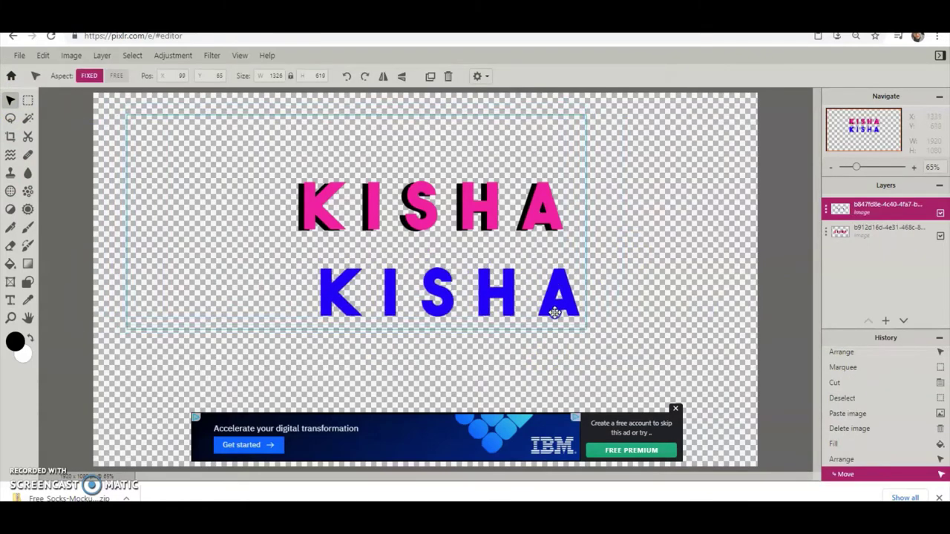
left_click(226, 149)
Cut the blue name within a rectangular marquee and paste it as a new layer.
left_click(27, 99)
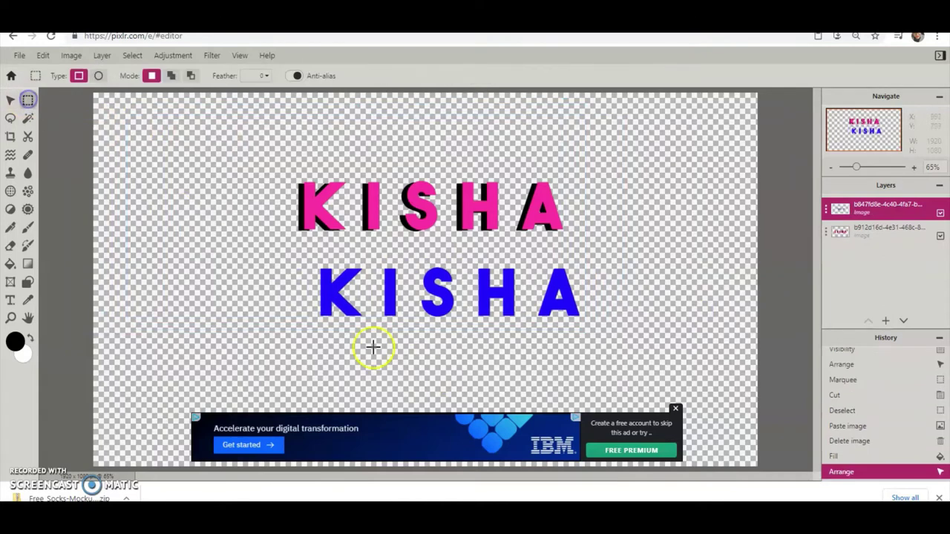
left_click_drag(316, 329, 579, 261)
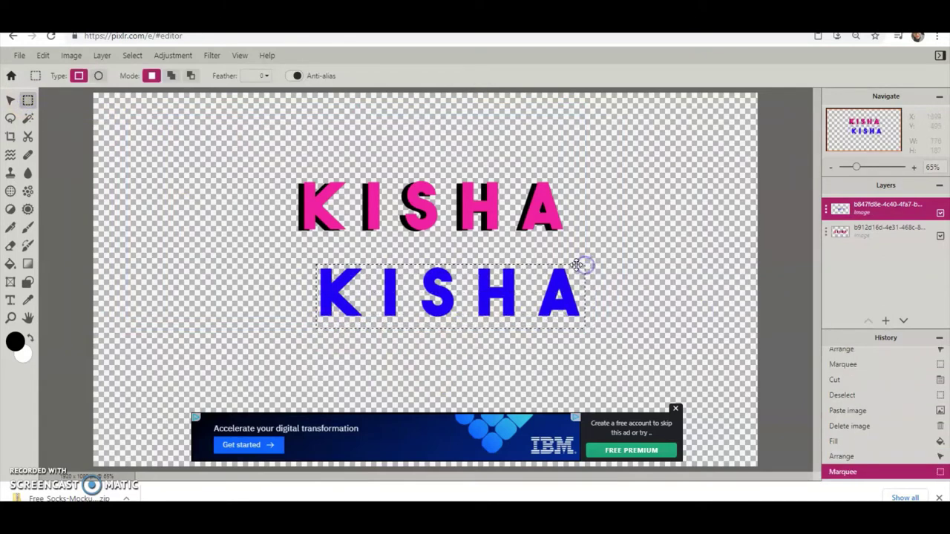
left_click(43, 59)
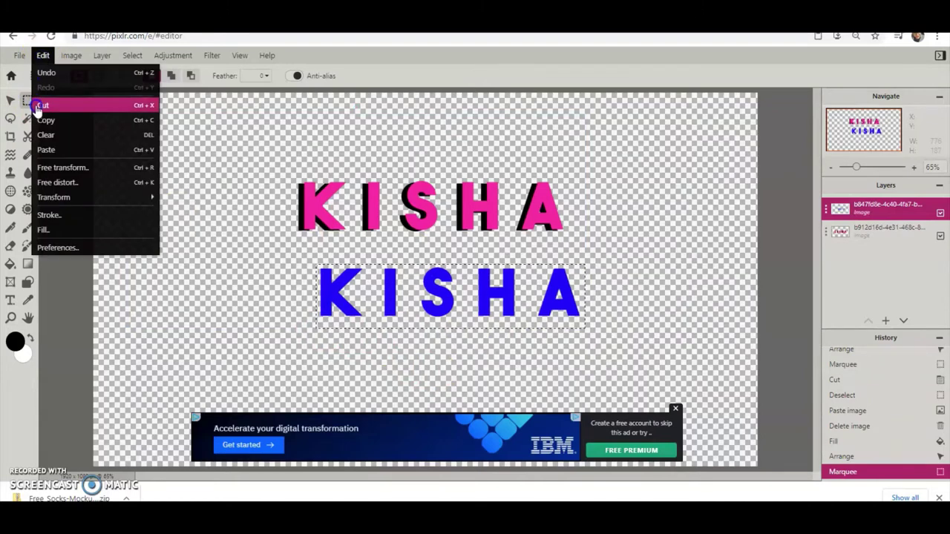
left_click(42, 104)
left_click(44, 55)
left_click(46, 149)
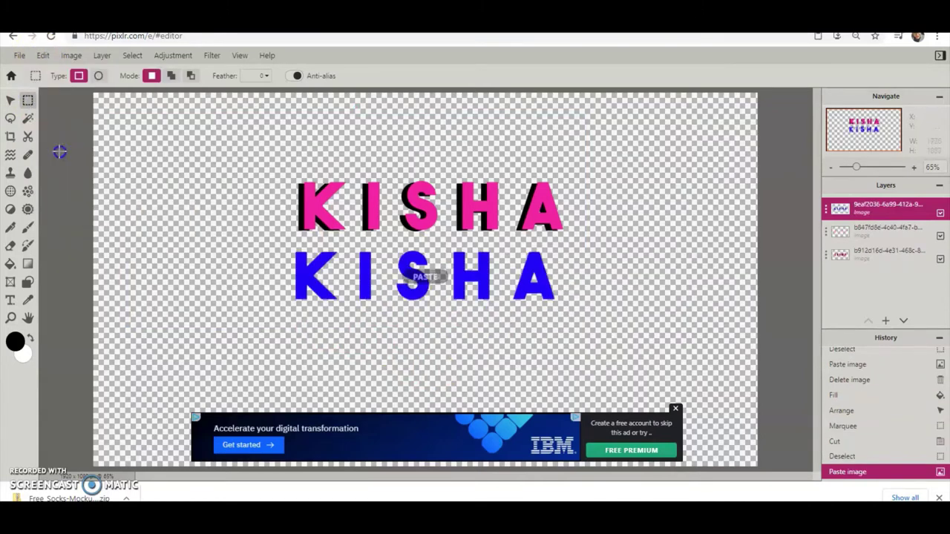
Delete the emptied blue name layer and move the pasted blue name over the shadowed name at X 595, Y 245.
left_click(10, 99)
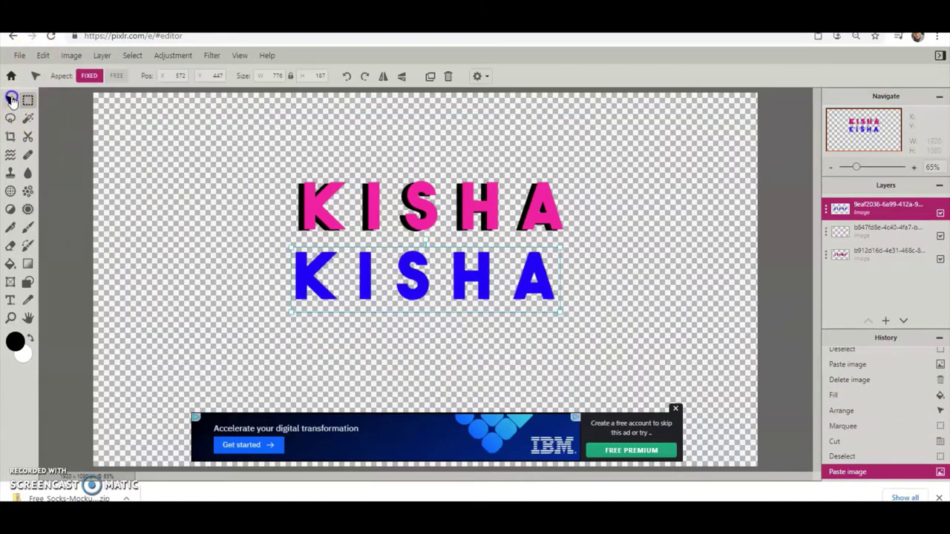
left_click(896, 236)
key("Delete")
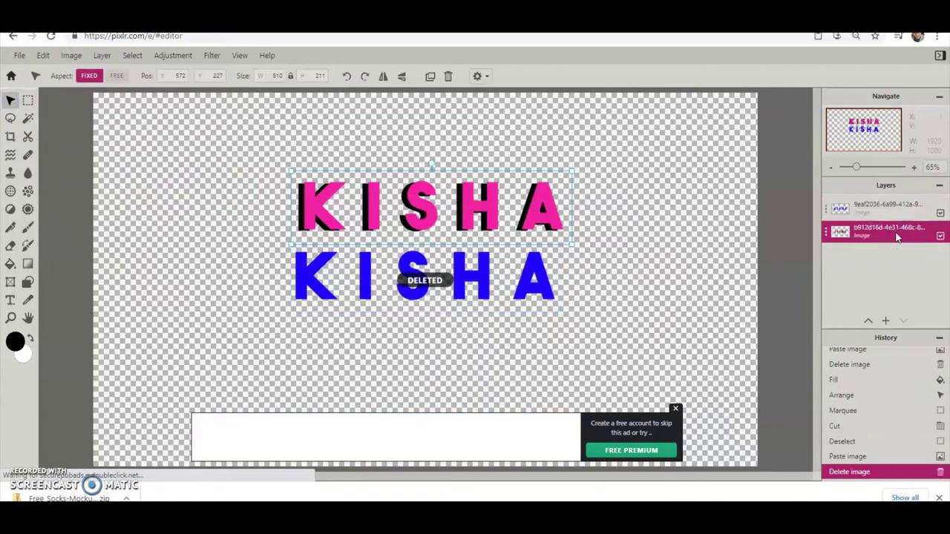
left_click_drag(429, 298, 438, 225)
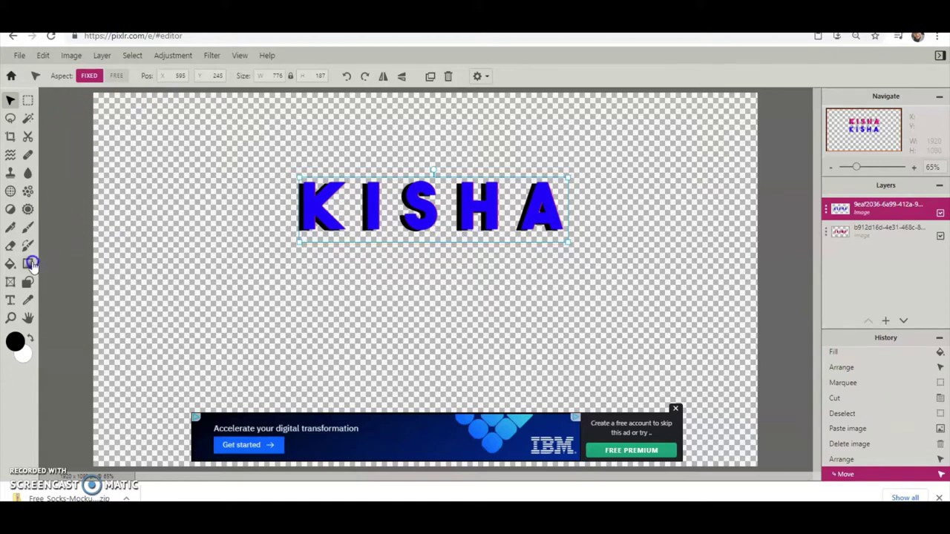
Activate the Gradient tool and select the pixels of the blue name layer.
left_click(28, 264)
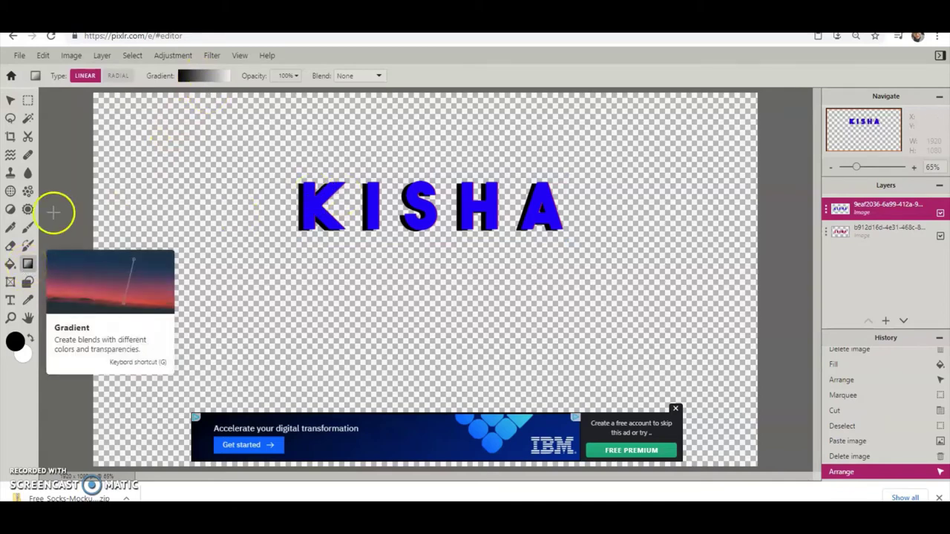
left_click(205, 77)
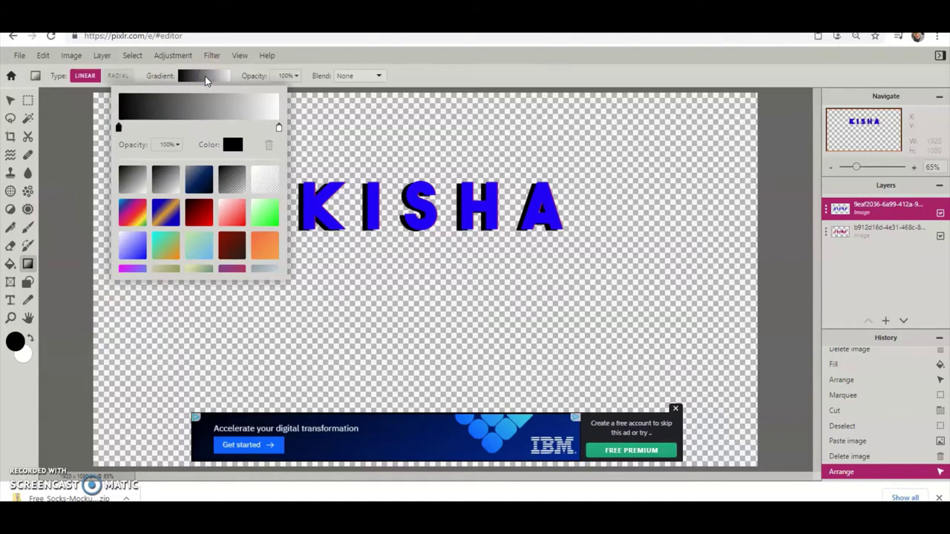
left_click(604, 144)
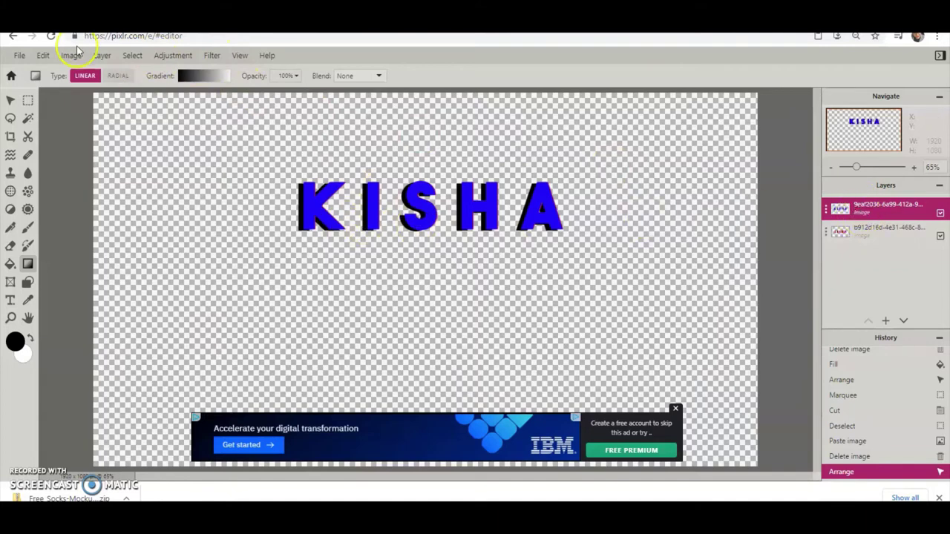
left_click(132, 59)
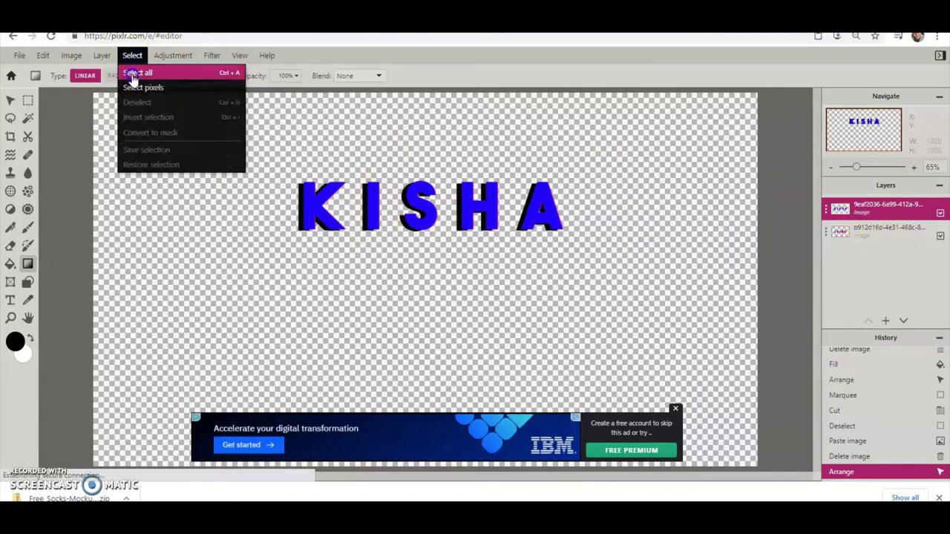
left_click(143, 88)
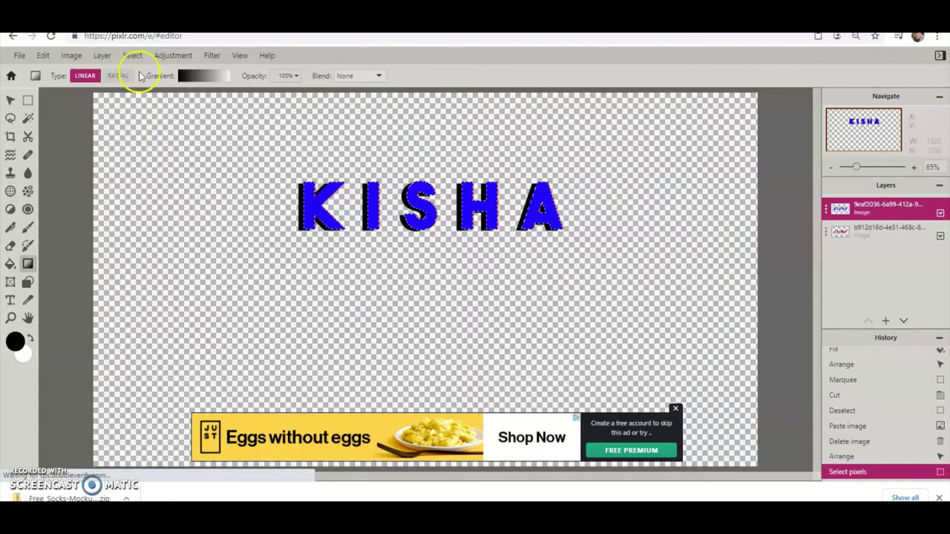
left_click(133, 55)
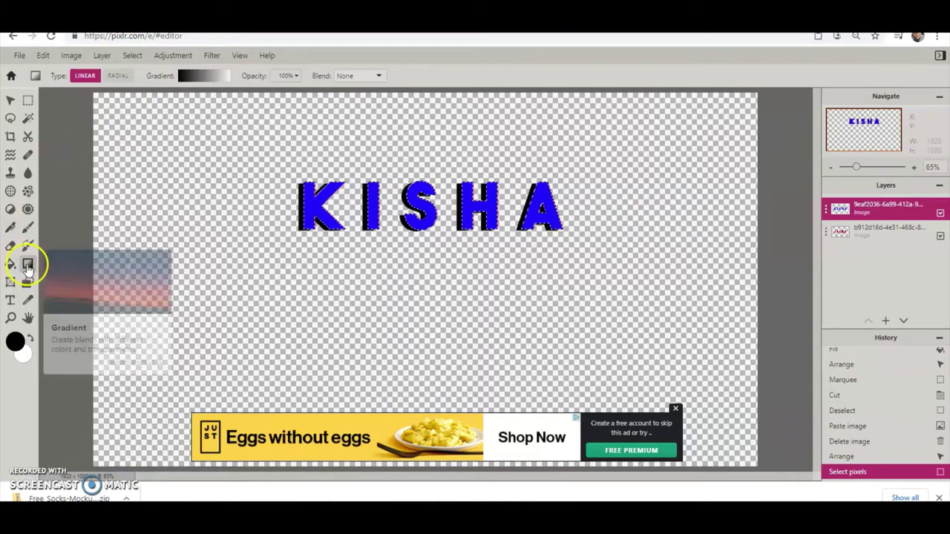
Load the rainbow preset running from blue through magenta, red and yellow to green for the linear gradient.
left_click(195, 78)
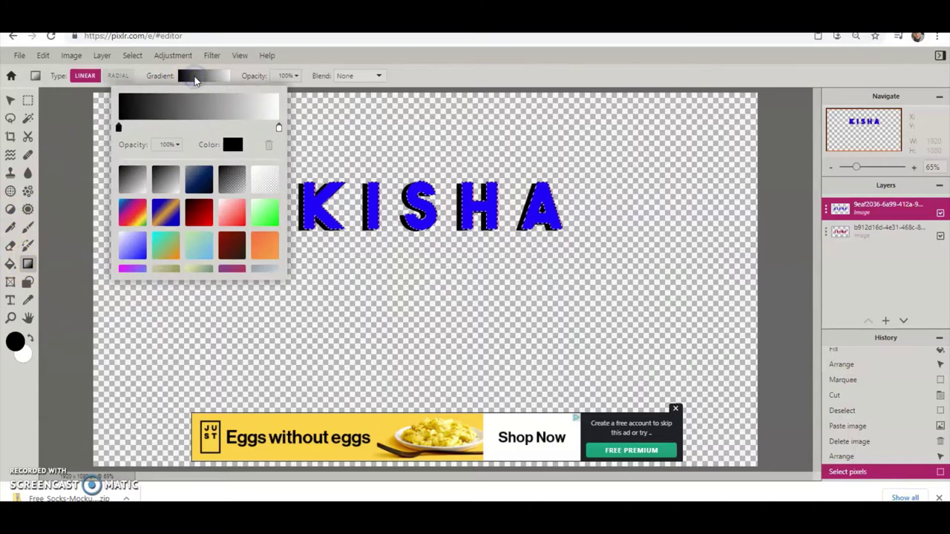
left_click(139, 217)
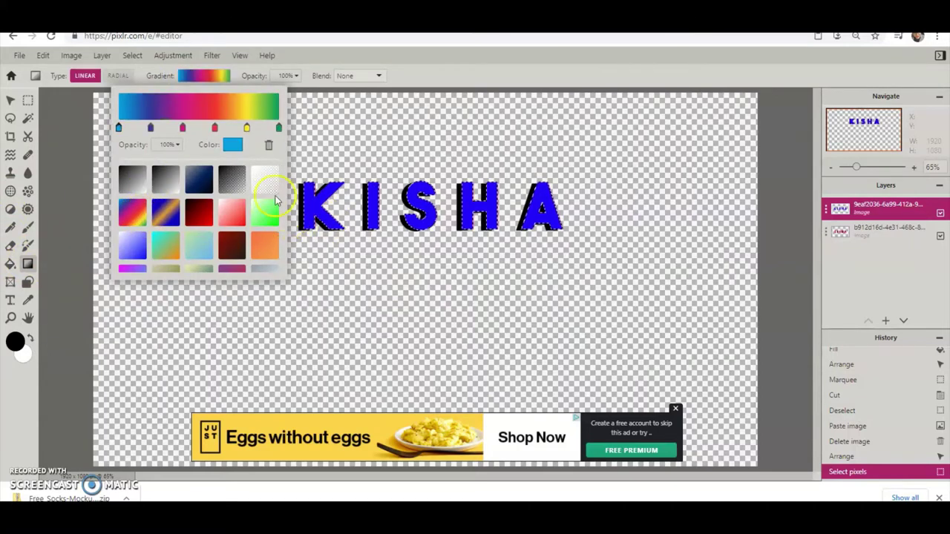
left_click(271, 147)
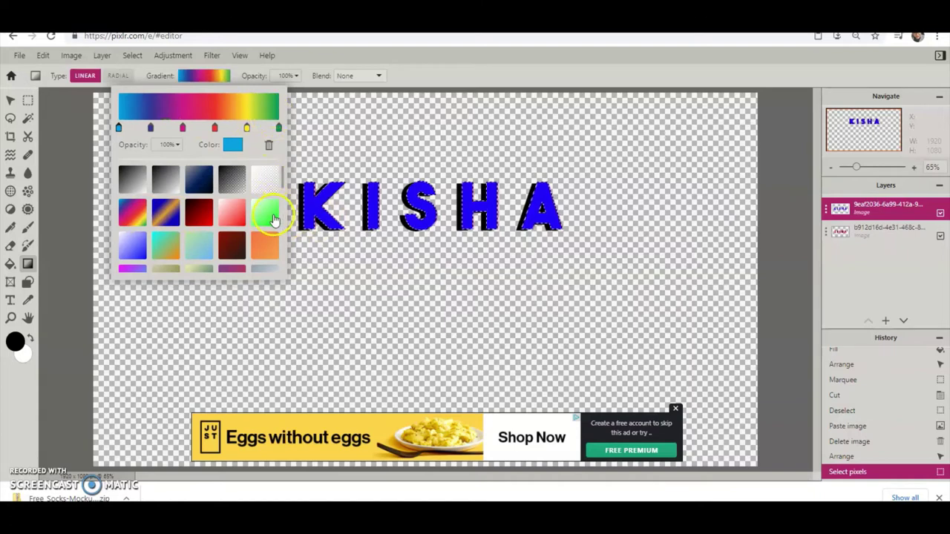
Set the rainbow gradient's third color stop to light blue #19ABDB.
left_click(182, 129)
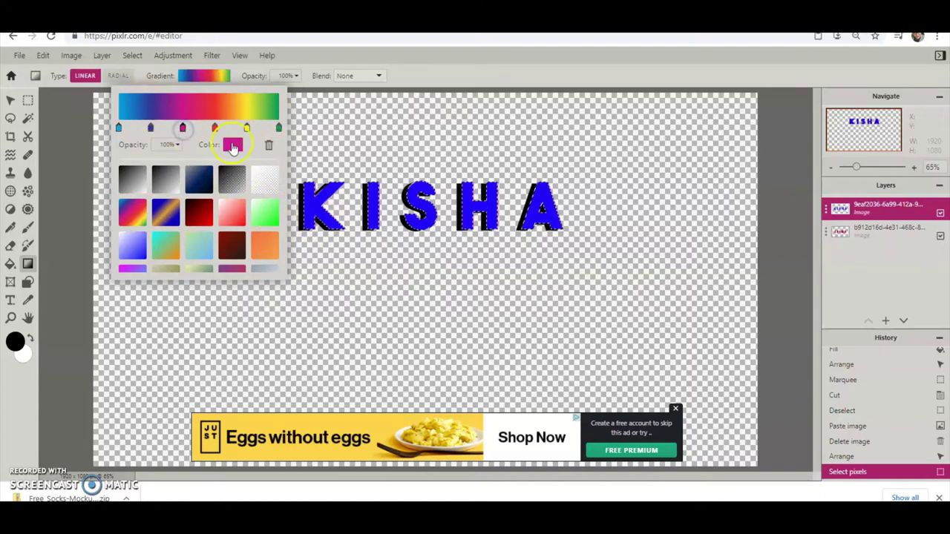
left_click(232, 145)
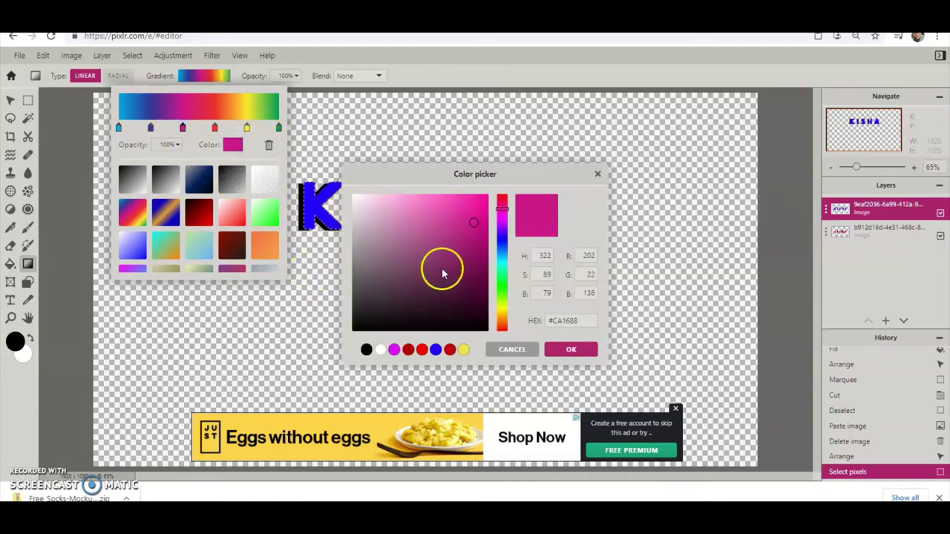
left_click(182, 127)
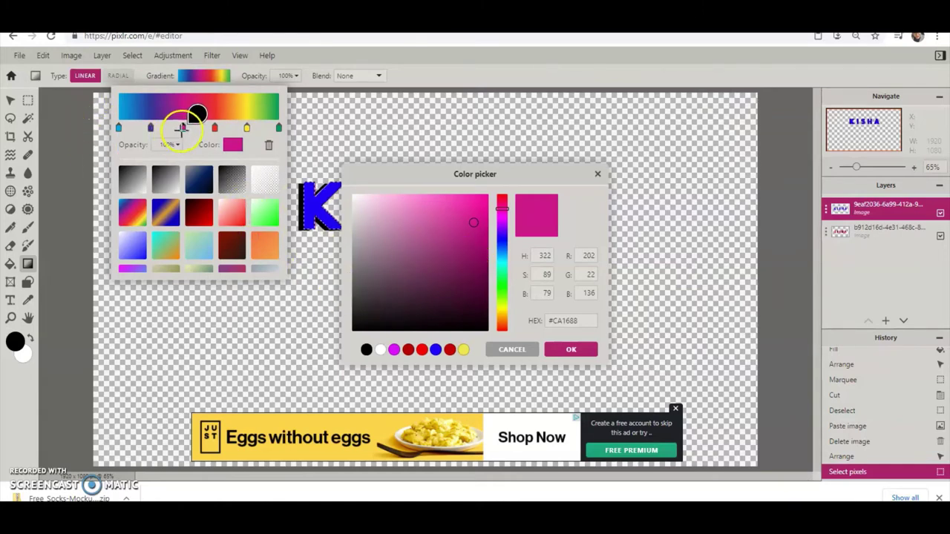
left_click(503, 255)
left_click(474, 216)
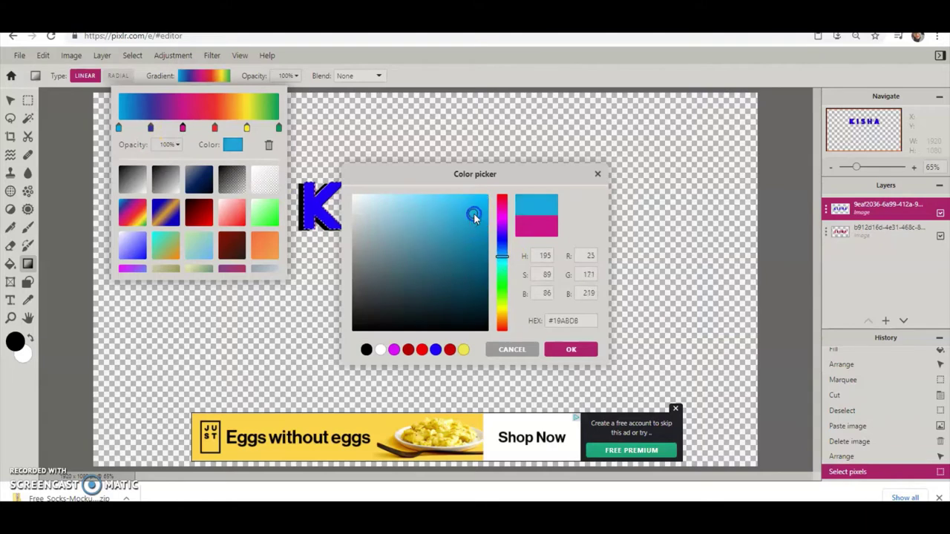
left_click(564, 351)
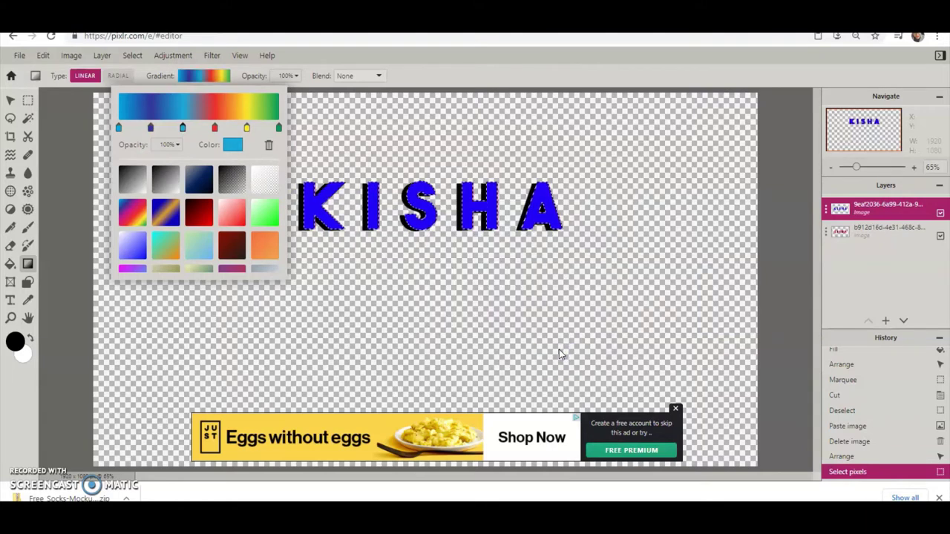
Set the rainbow gradient's third color stop to magenta #D119DB and close the gradient editor.
left_click(183, 129)
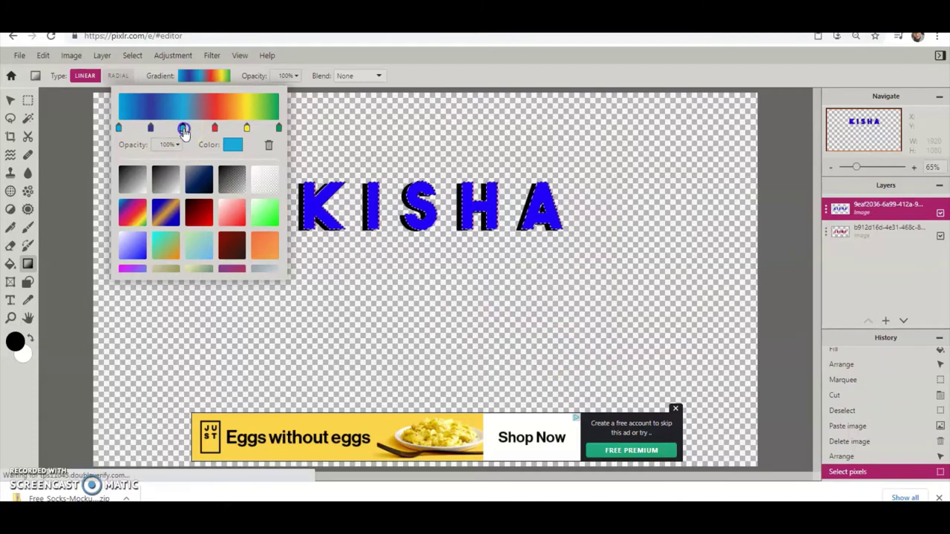
left_click(233, 151)
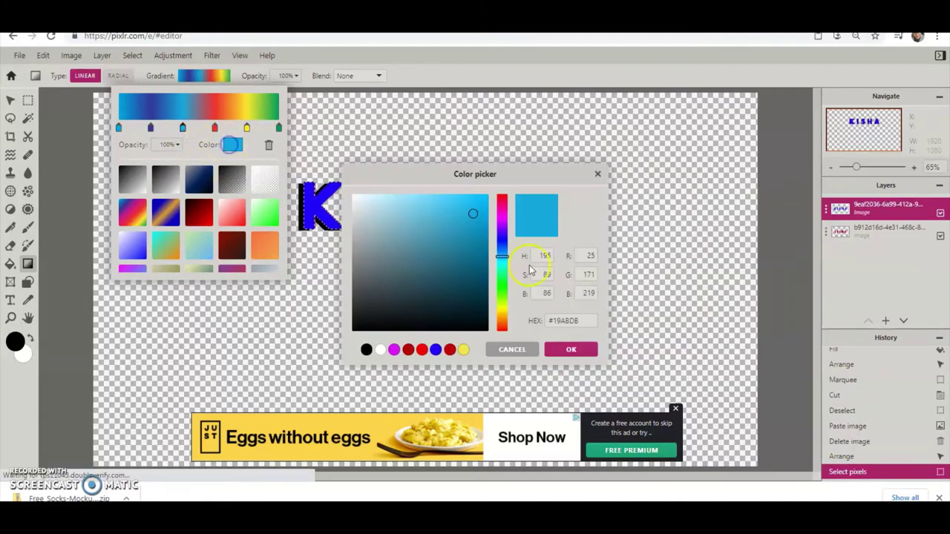
left_click(502, 219)
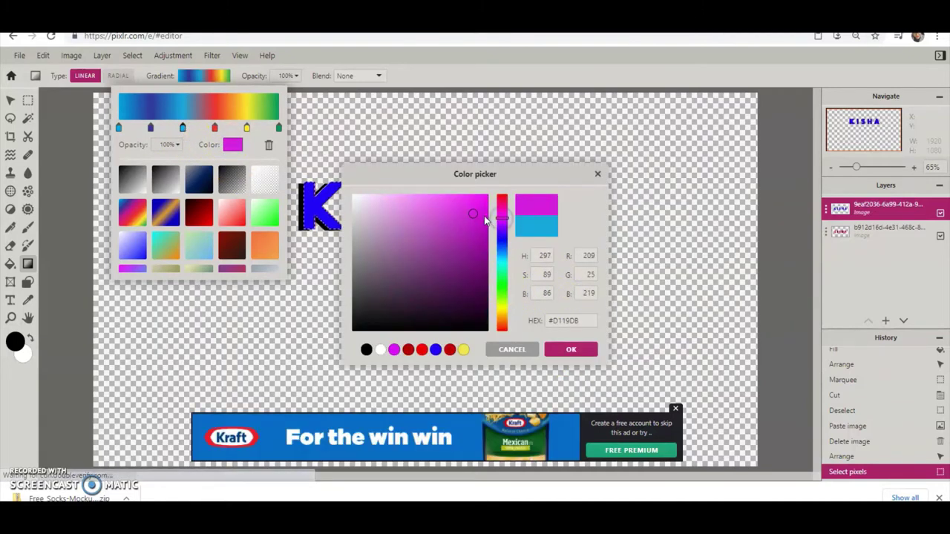
left_click(478, 233)
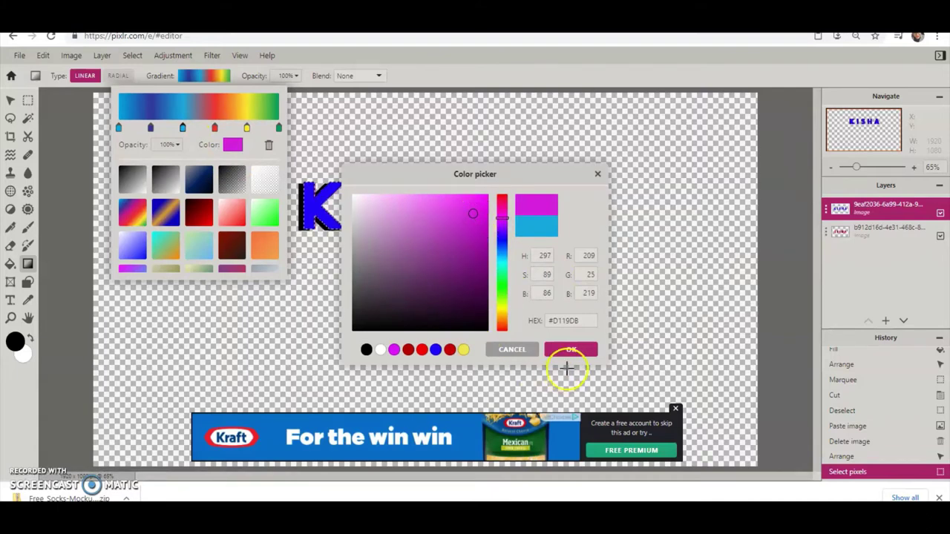
left_click(568, 349)
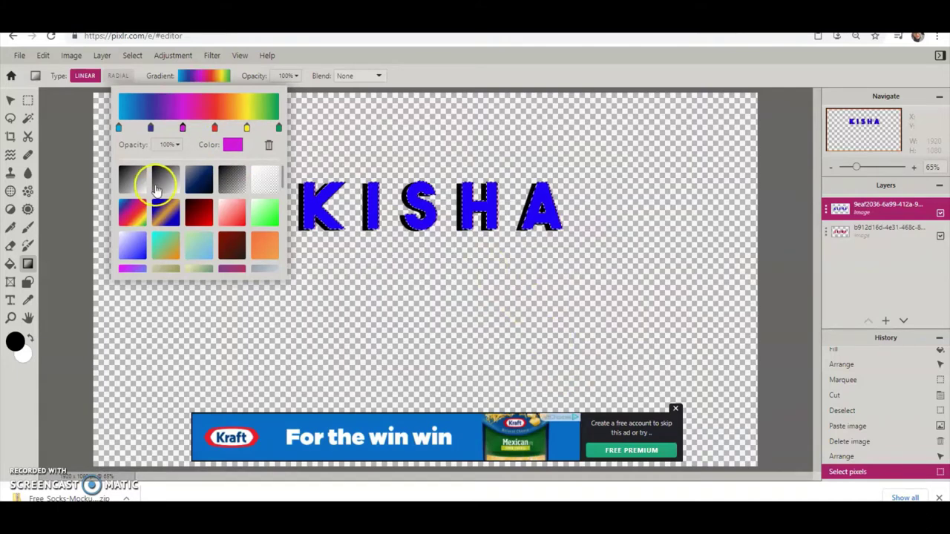
left_click(324, 132)
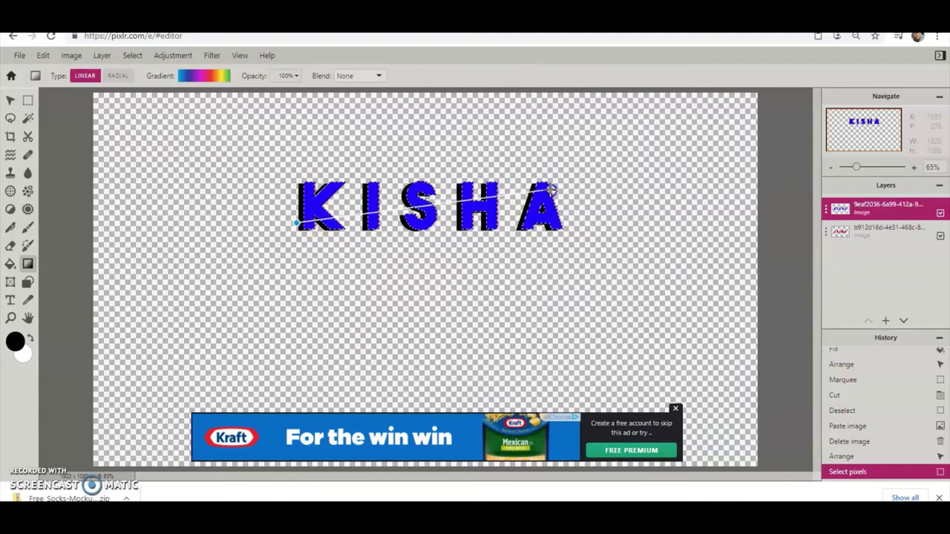
Fill the selected name with a rainbow gradient running from blue at the letter tops to green at the bottoms, and deselect it.
left_click_drag(552, 189, 550, 188)
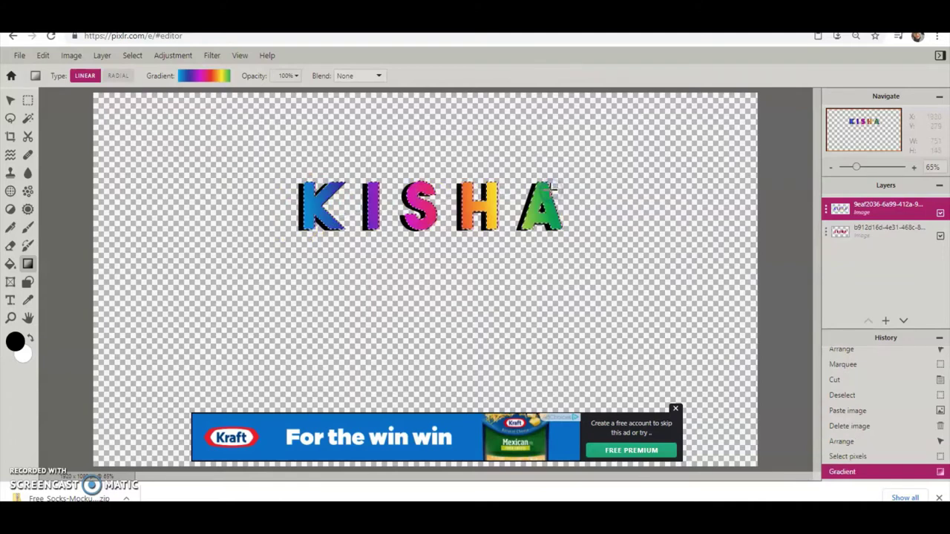
left_click_drag(470, 208, 469, 208)
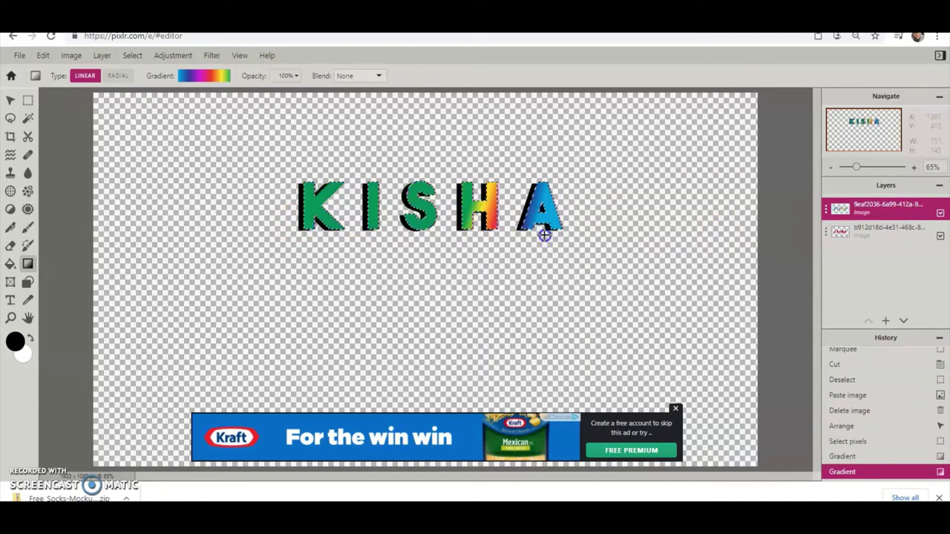
left_click_drag(395, 212, 391, 226)
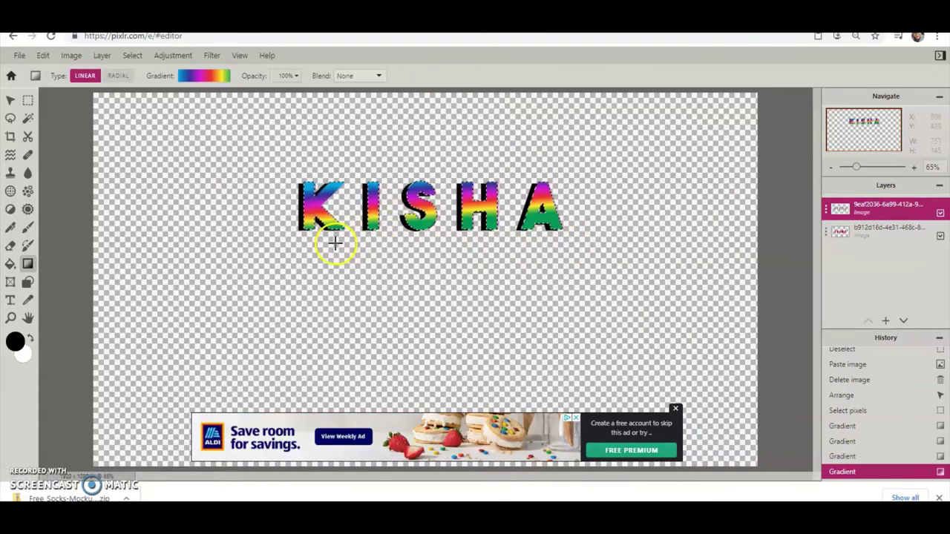
left_click(44, 58)
mouse_move(132, 57)
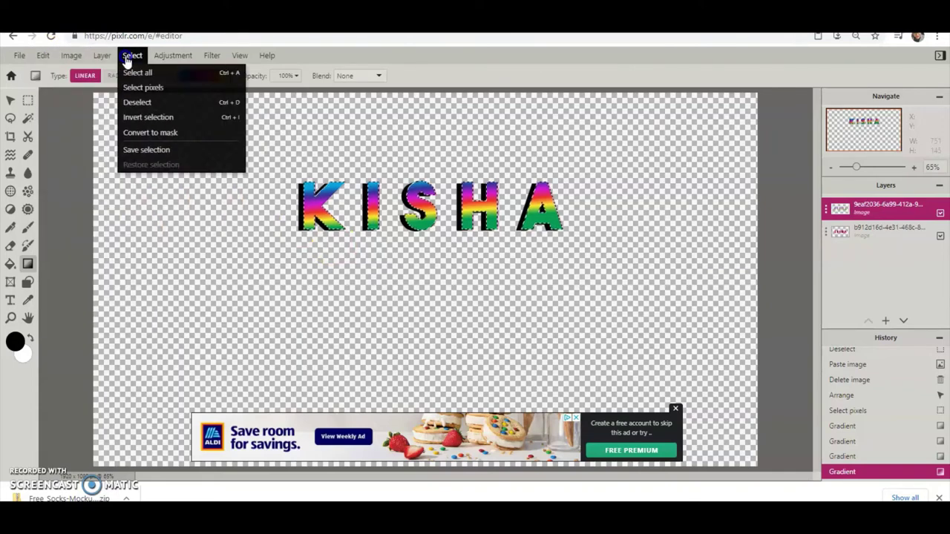
left_click(139, 102)
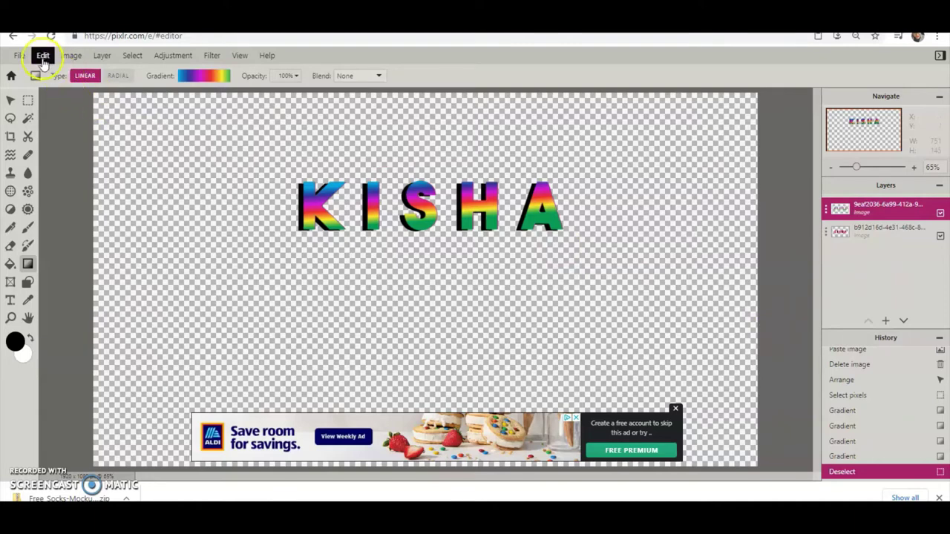
Set up a bright pink stroke of size 5 around the rainbow name.
left_click(42, 59)
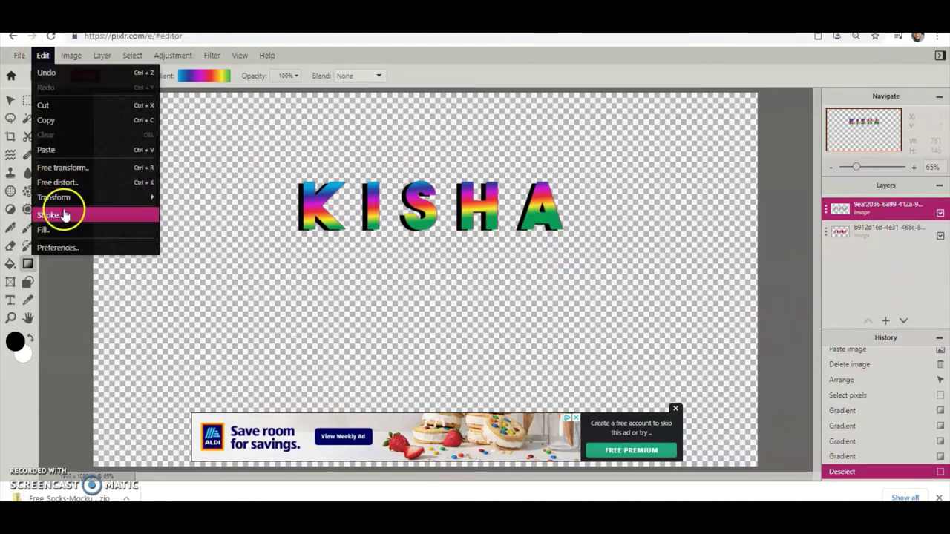
left_click(67, 219)
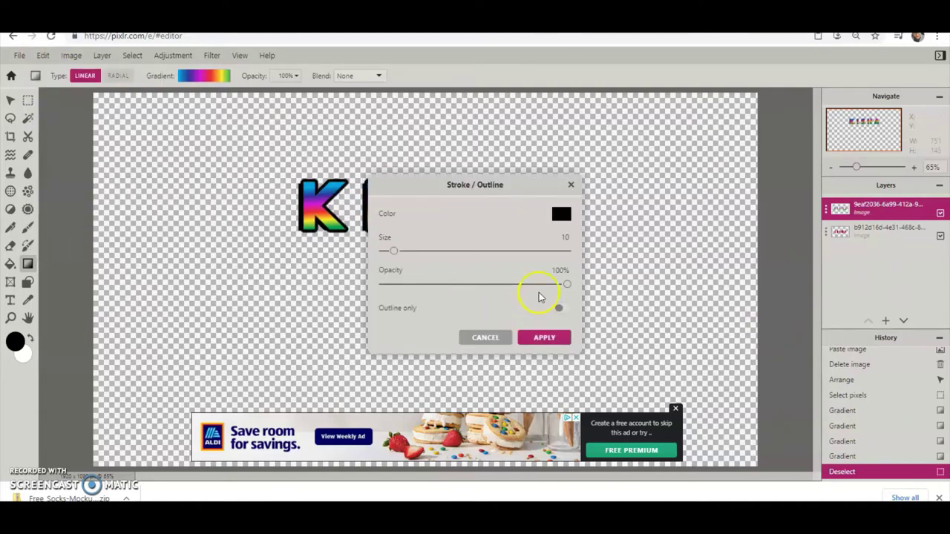
left_click_drag(446, 184, 668, 143)
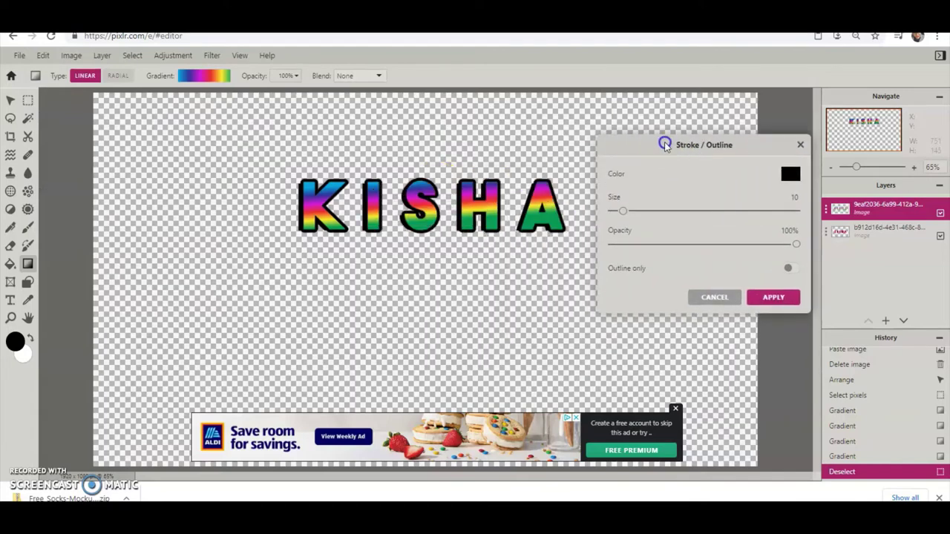
left_click(789, 176)
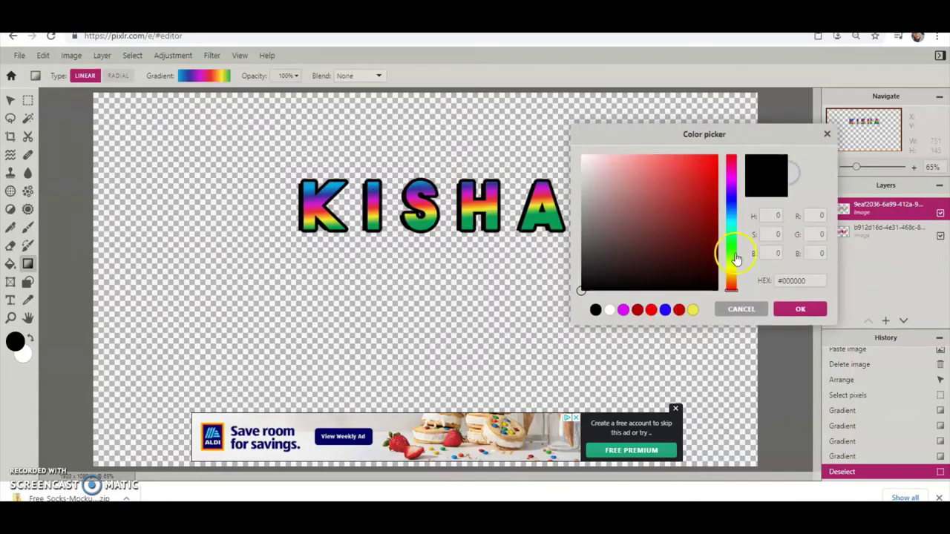
left_click(733, 178)
left_click(732, 167)
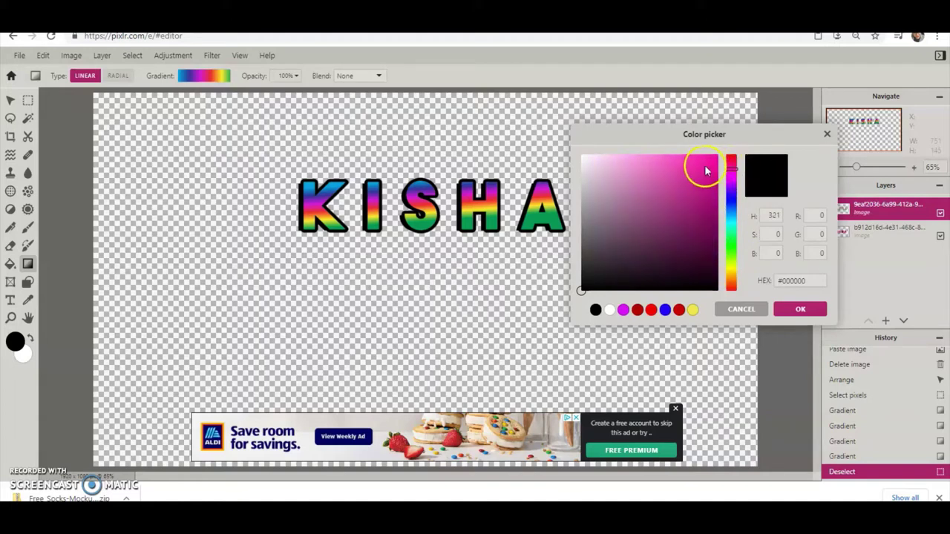
left_click(704, 156)
left_click(793, 311)
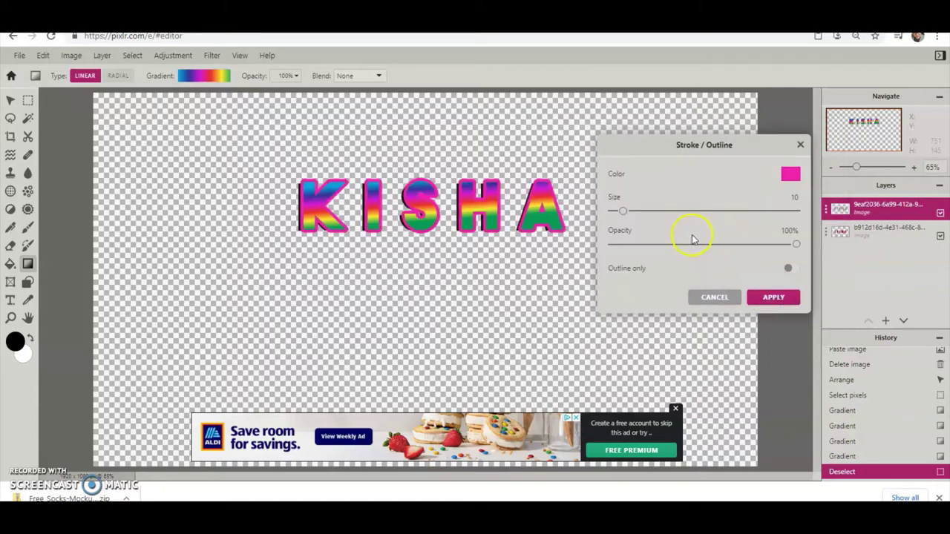
left_click_drag(622, 214, 619, 213)
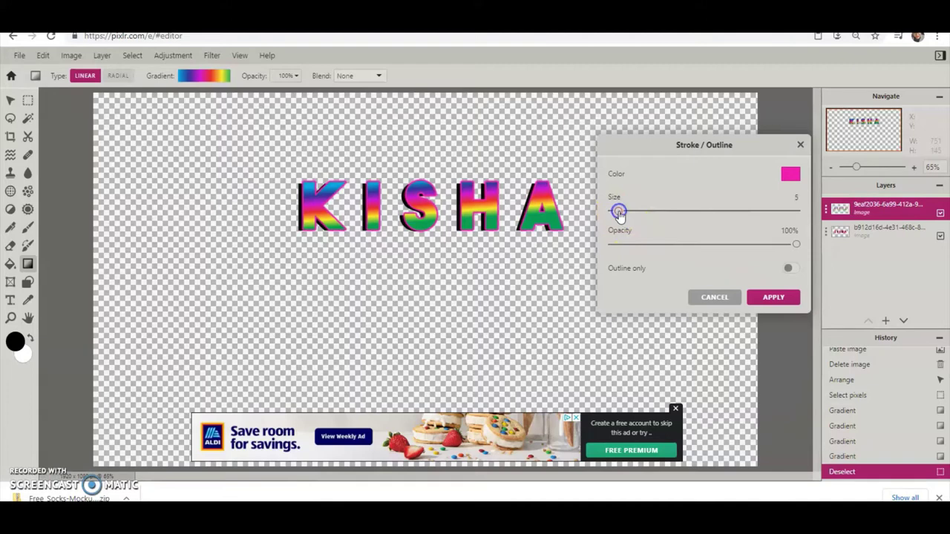
Change the stroke color to blue #1E00FF and apply the outline to the name.
left_click(791, 175)
left_click(729, 198)
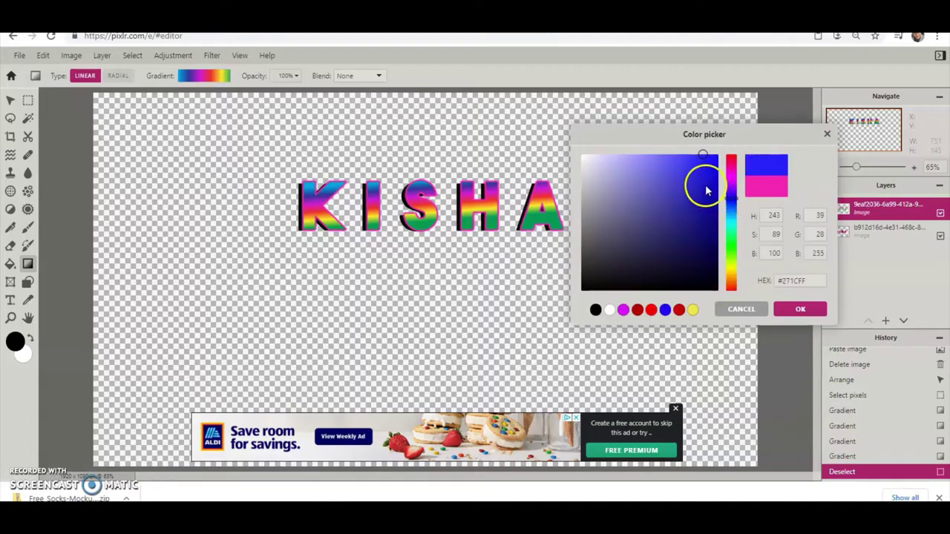
left_click(718, 164)
left_click(743, 295)
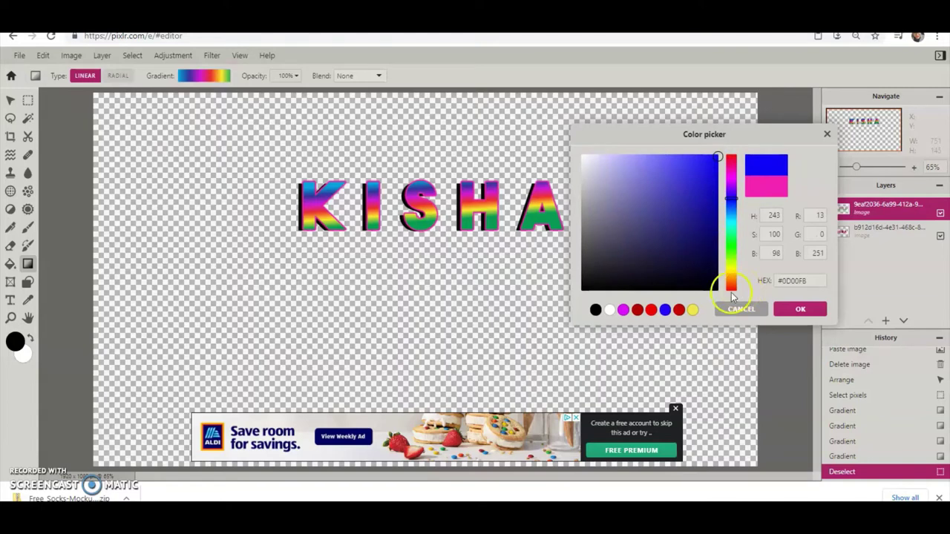
left_click(595, 310)
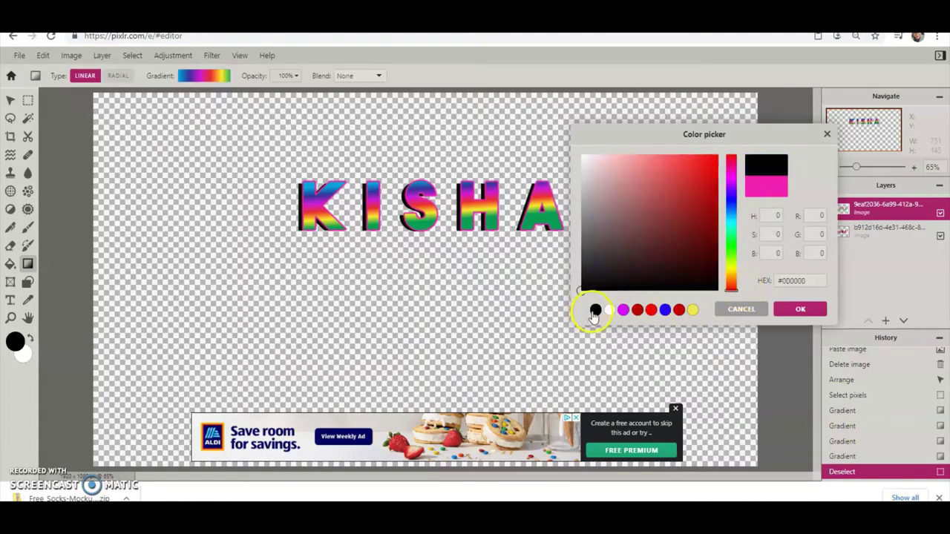
left_click(665, 310)
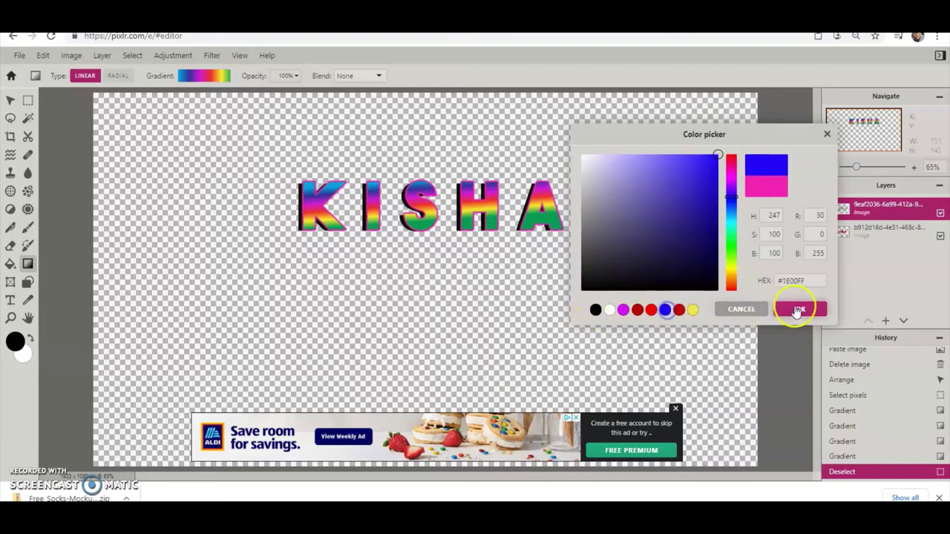
left_click(798, 309)
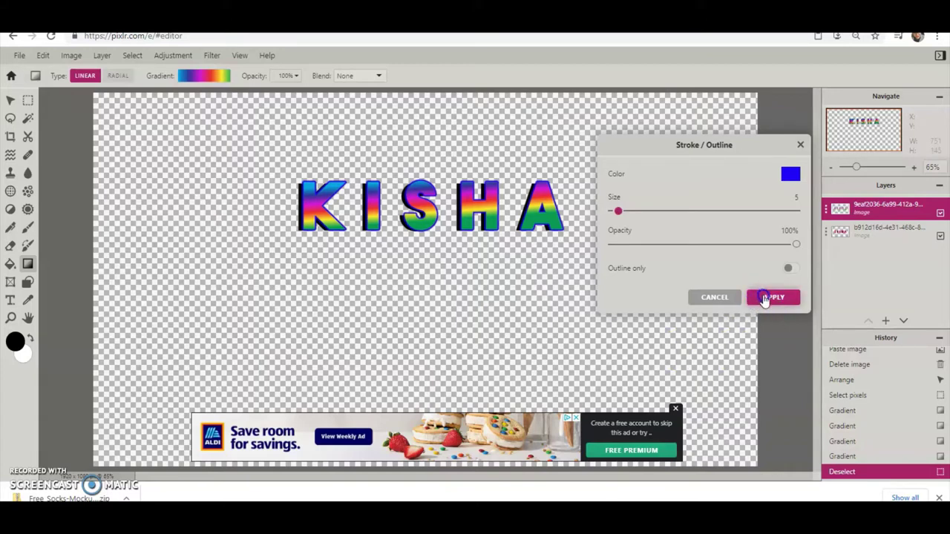
left_click(765, 300)
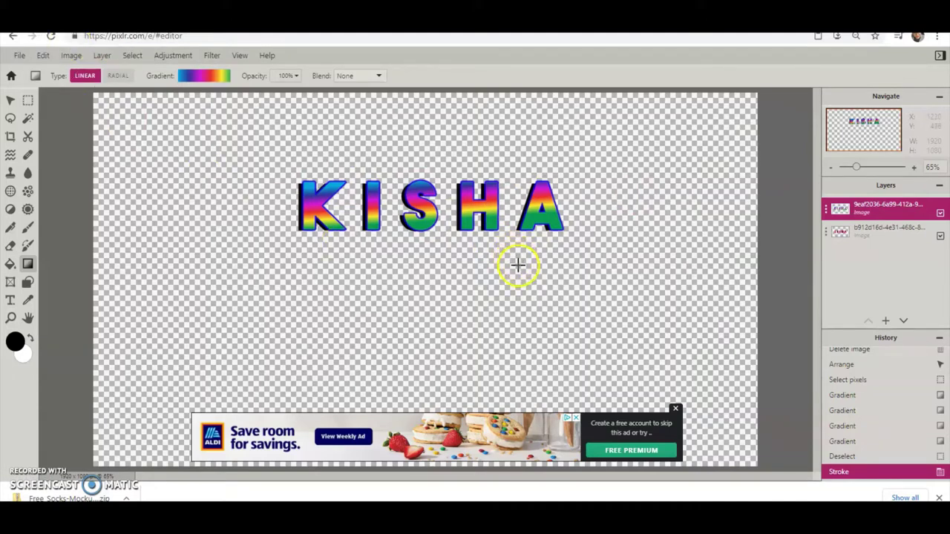
Merge the visible layers and unlock the merged name layer.
left_click(102, 58)
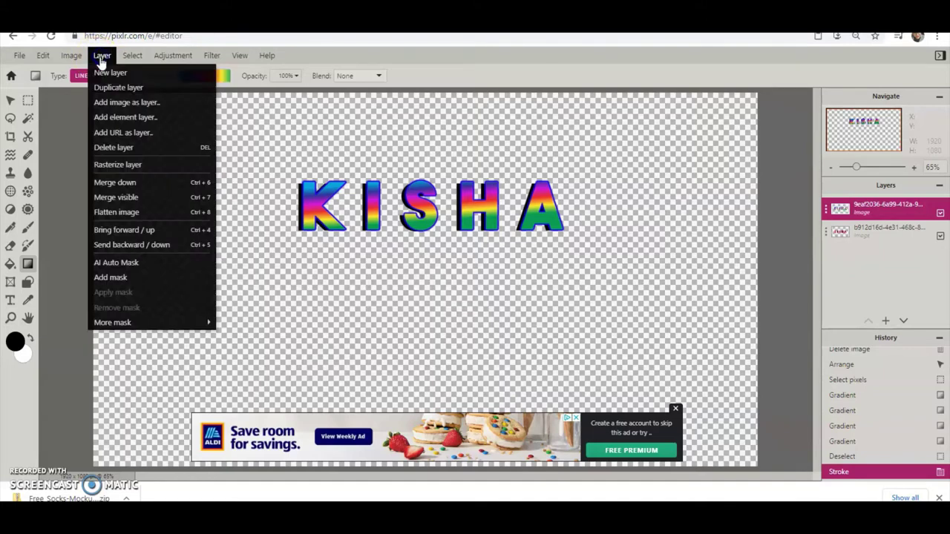
left_click(106, 198)
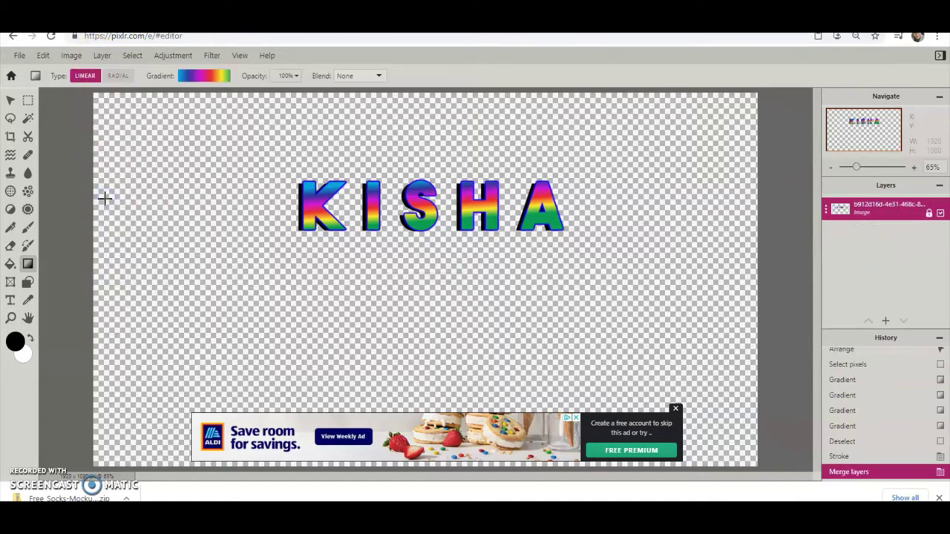
left_click(929, 213)
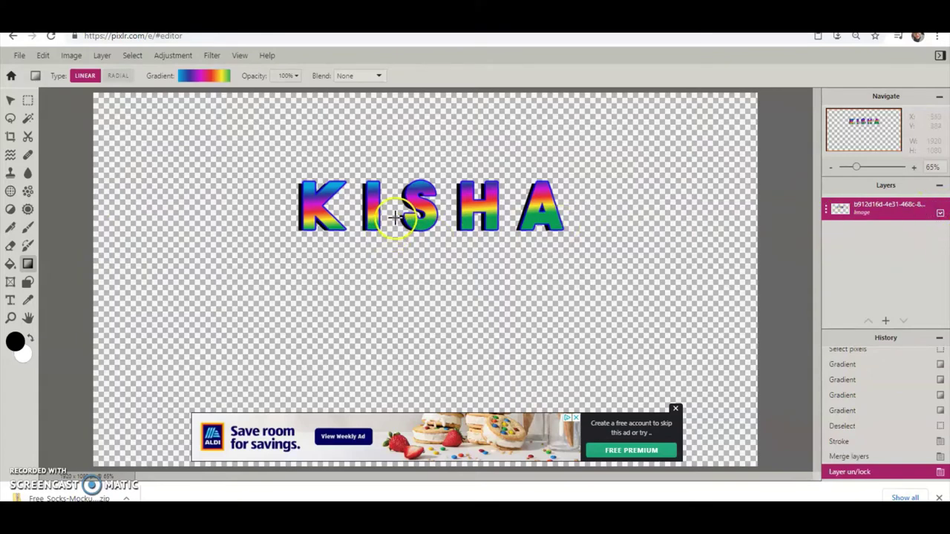
Shift the merged name layer slightly left to about X -12, Y 0.
left_click(10, 100)
mouse_move(453, 228)
left_mouse_down()
mouse_move(442, 236)
mouse_move(463, 226)
mouse_move(450, 223)
left_mouse_up()
left_click(154, 162)
Cut out the name's first letter with a rectangular marquee of about 192 × 217 px and paste it as its own layer.
left_click(28, 100)
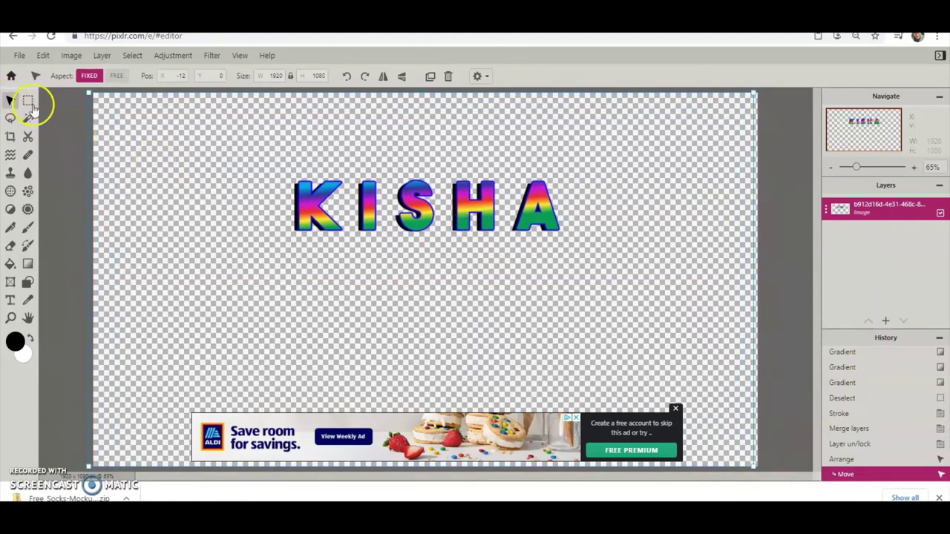
left_click_drag(282, 170, 349, 243)
left_click(44, 58)
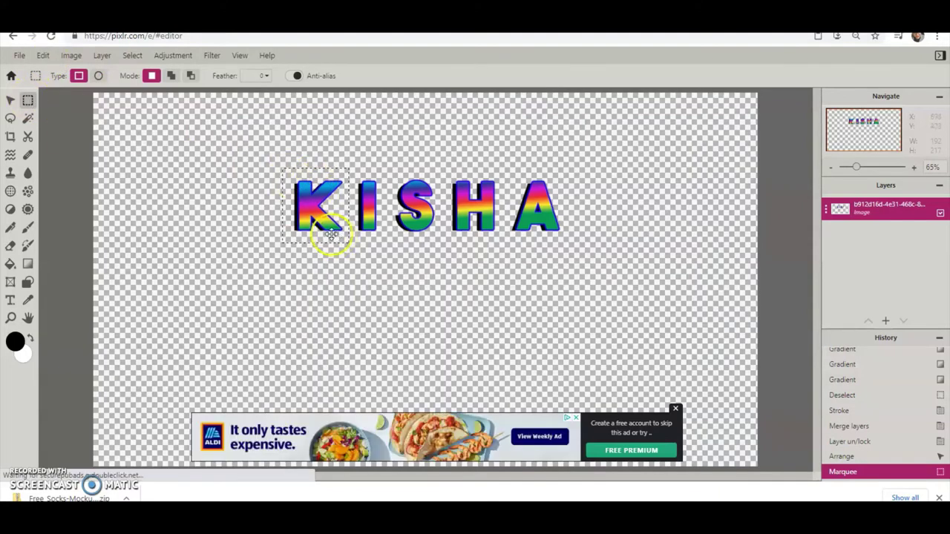
left_click(43, 56)
left_click(44, 106)
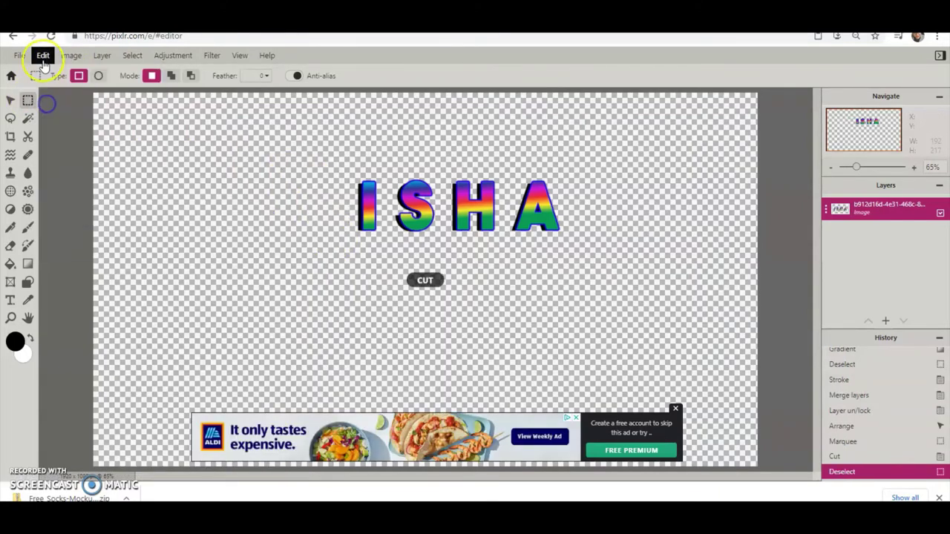
left_click(43, 56)
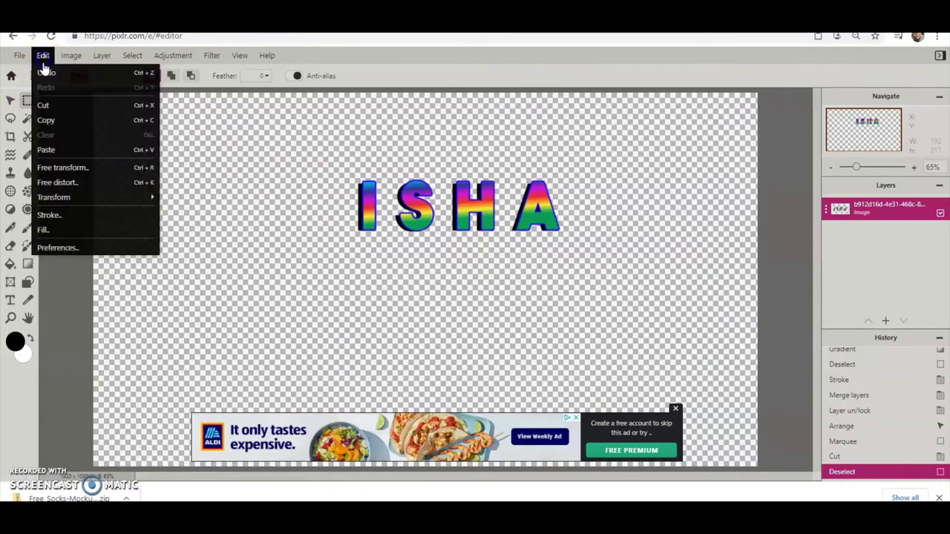
left_click(46, 149)
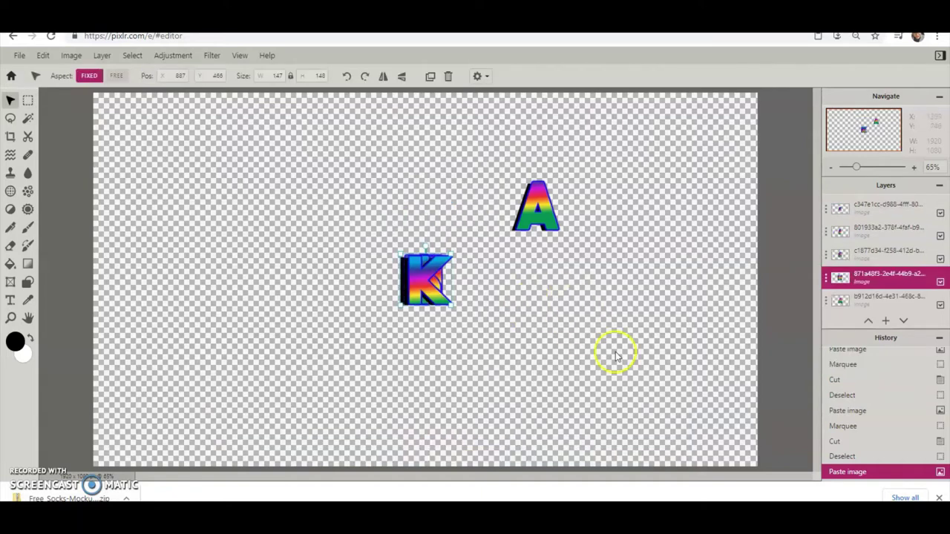
Move the first letter up from the pasted stack and place the second letter beneath it at about X 910, Y 300.
left_click(420, 277)
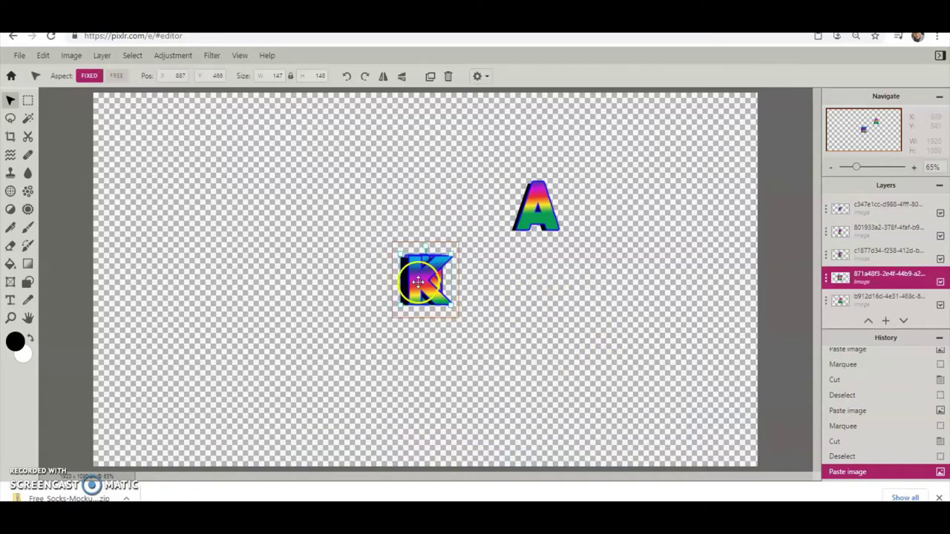
left_click_drag(420, 277, 413, 179)
left_click_drag(423, 276, 419, 218)
Bring the second letter's layer to the top of the layer order and nudge the letter slightly upward.
left_click(870, 230)
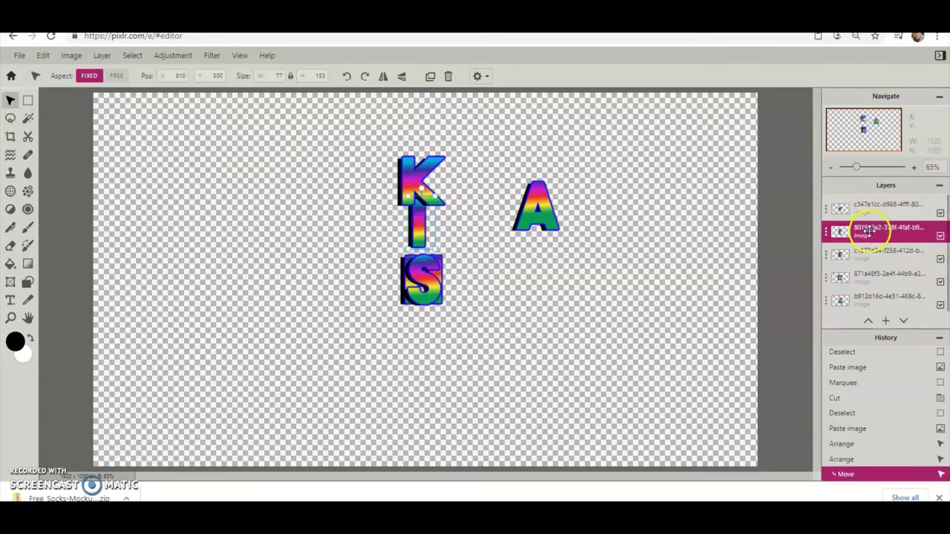
left_click_drag(868, 230, 862, 209)
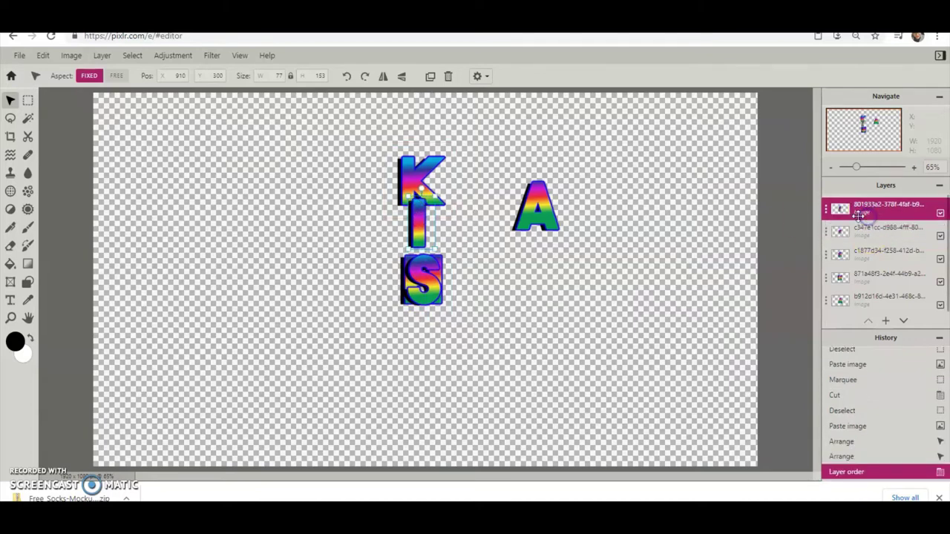
left_click_drag(422, 227, 422, 225)
left_click(490, 238)
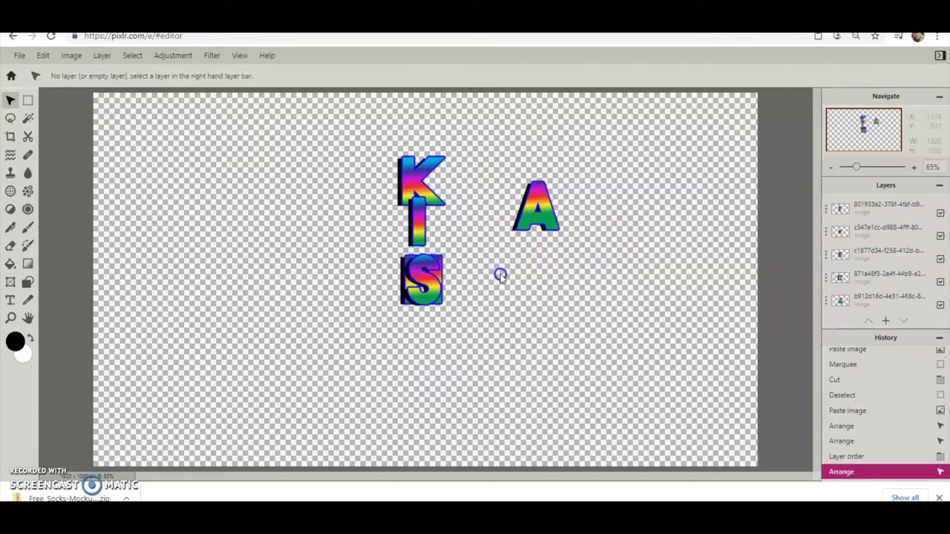
Separate the two remaining stacked letters by moving the third letter to the left and the fourth to the right.
left_click(430, 281)
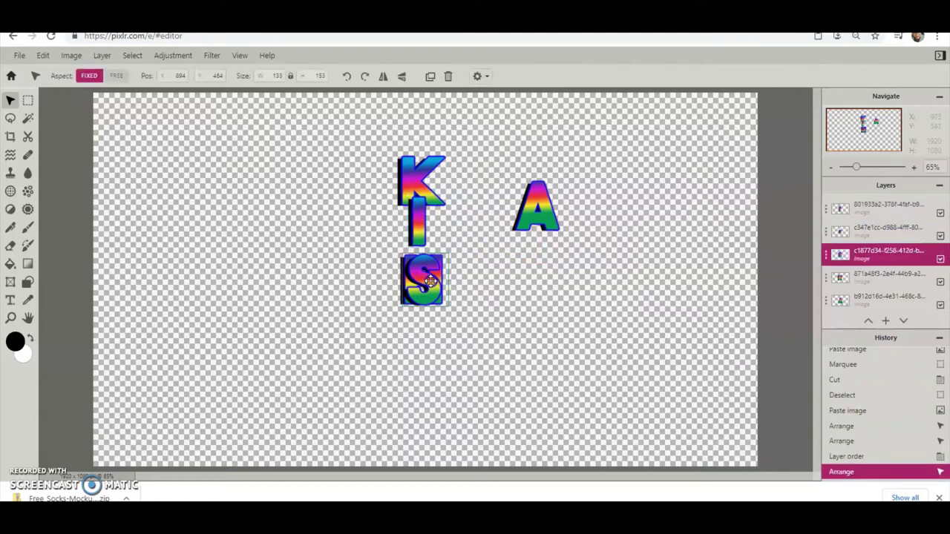
left_click_drag(430, 281, 325, 279)
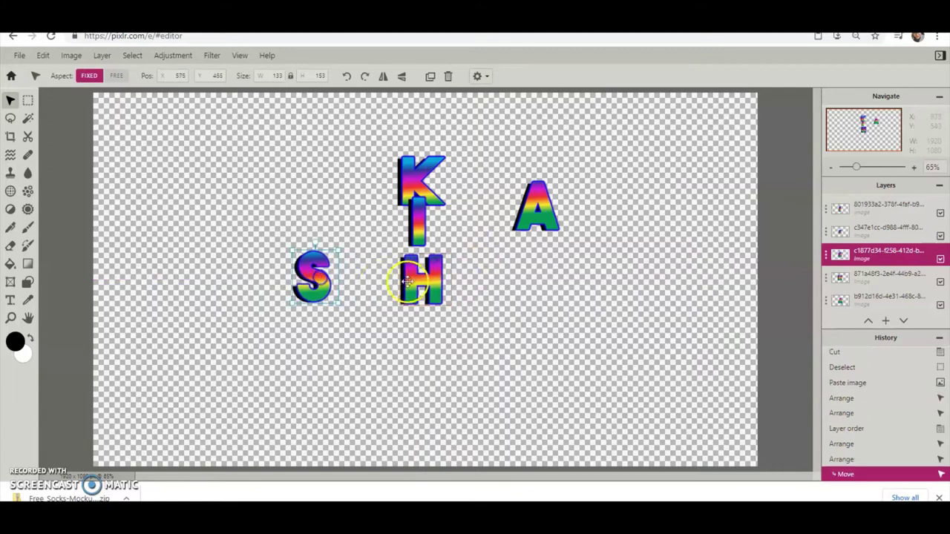
left_click_drag(401, 276, 525, 287)
Place the third letter under the second at about X 876, Y 403 and bring its layer to the top of the order.
left_click_drag(315, 281, 420, 265)
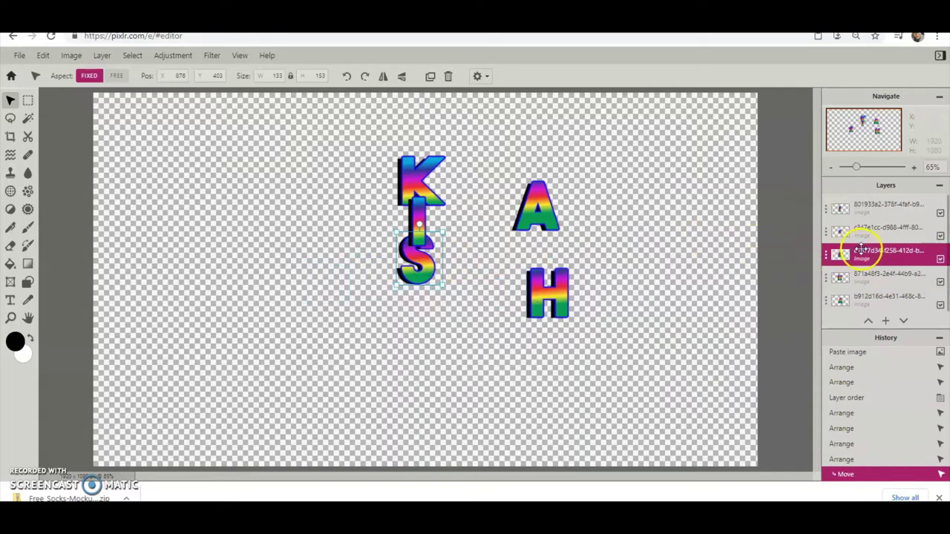
left_click_drag(857, 251, 861, 213)
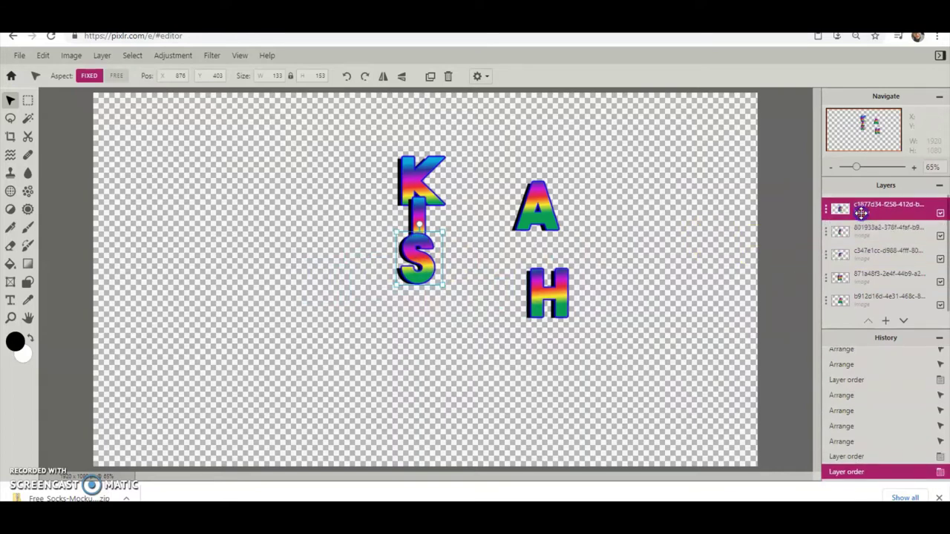
left_click(472, 334)
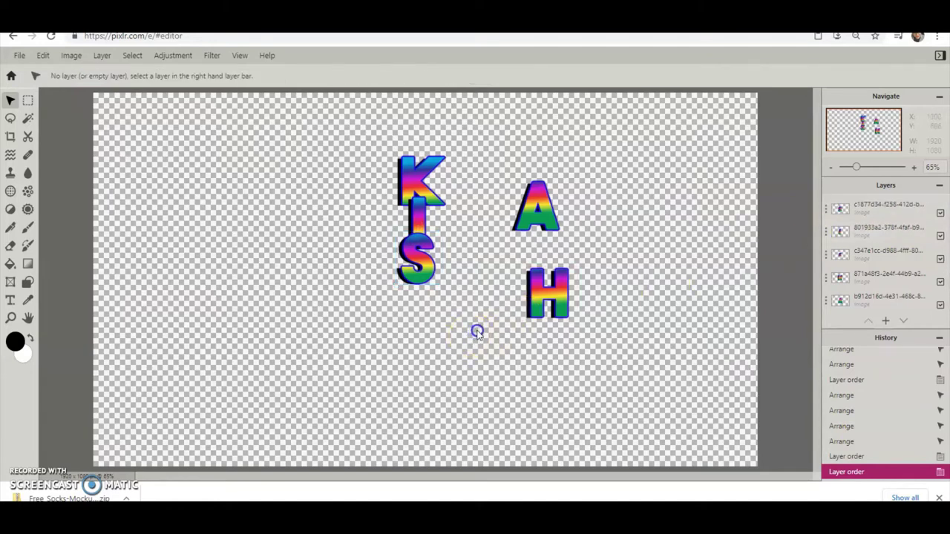
Place the fourth letter under the third and the last letter beneath it at about X 863, Y 623 to complete the vertical name.
left_click_drag(556, 309, 430, 306)
left_click_drag(541, 215, 421, 347)
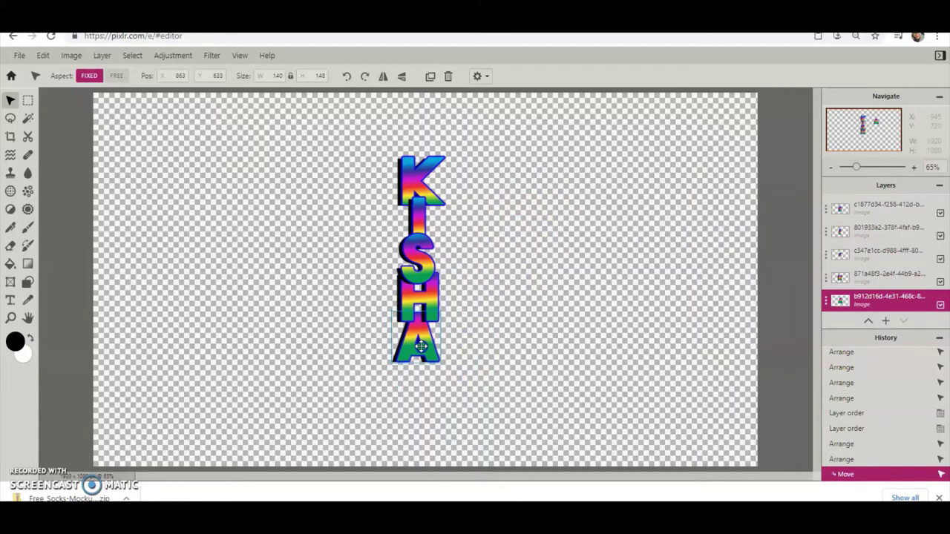
left_click(513, 327)
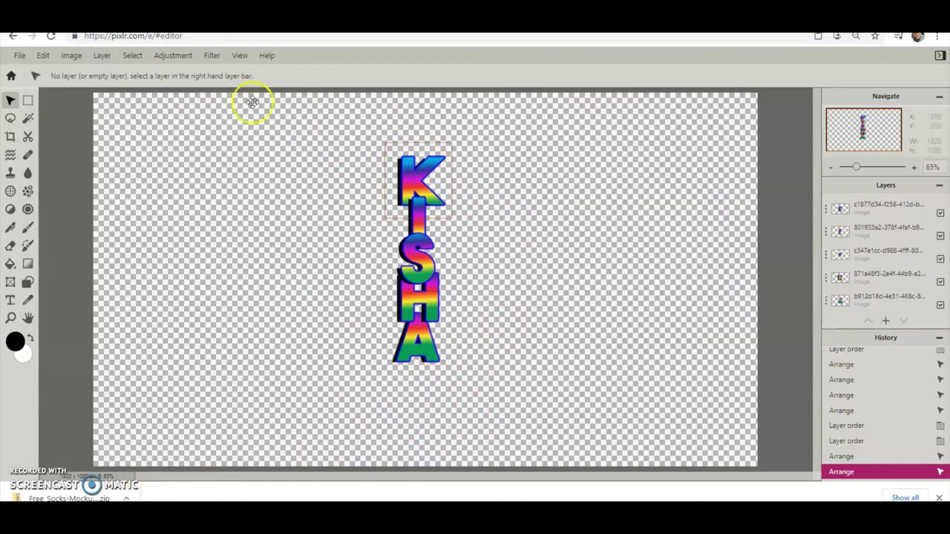
Merge all visible letter layers into one layer and unlock it.
left_click(106, 58)
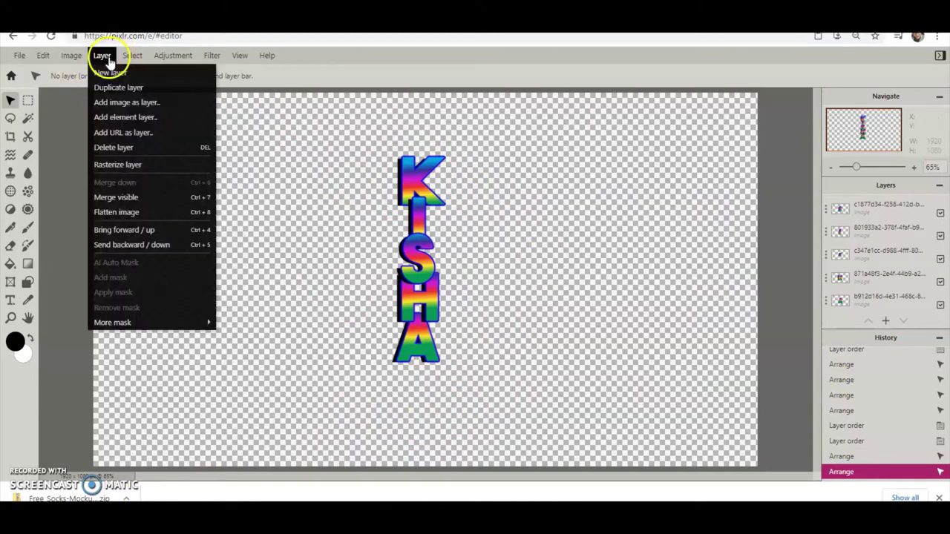
left_click(133, 196)
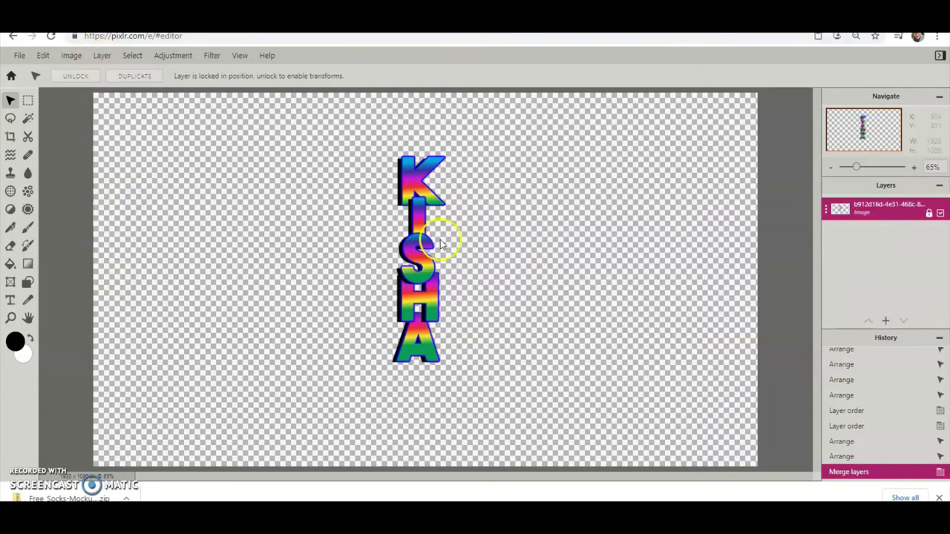
left_click(930, 214)
mouse_move(417, 249)
left_mouse_down()
mouse_move(383, 249)
mouse_move(427, 249)
mouse_move(418, 249)
left_mouse_up()
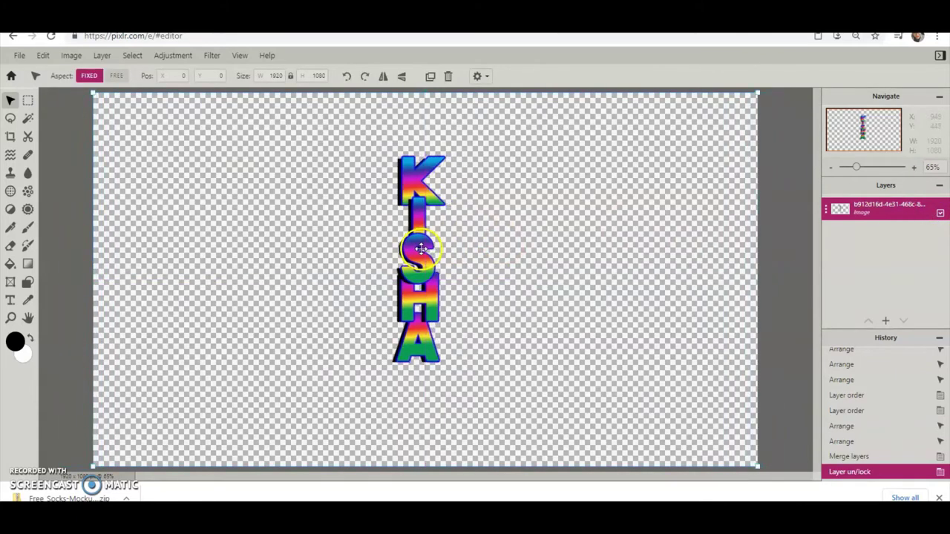
left_click(138, 214)
Select the stacked name with a rectangular marquee about 216 by 666 px, then cut it and paste it as its own layer.
left_click(26, 101)
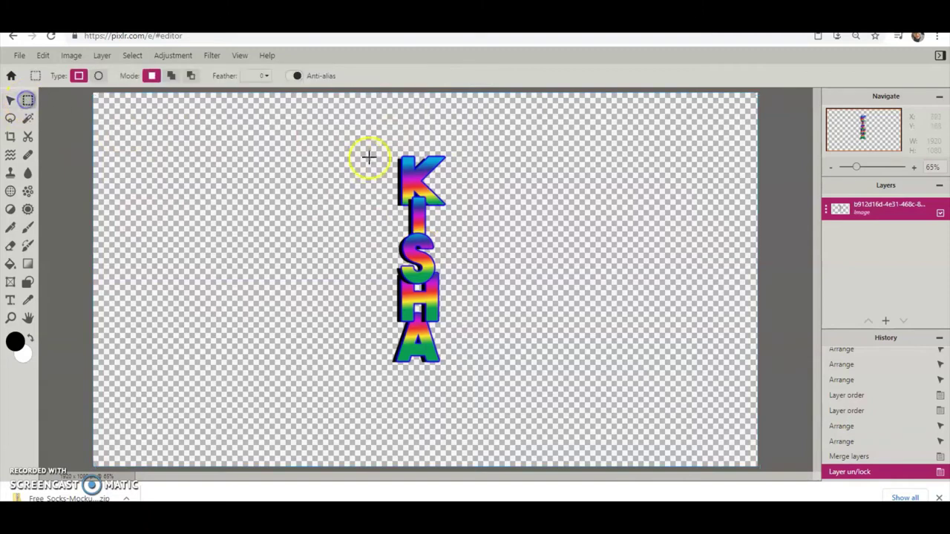
left_click_drag(380, 146, 454, 376)
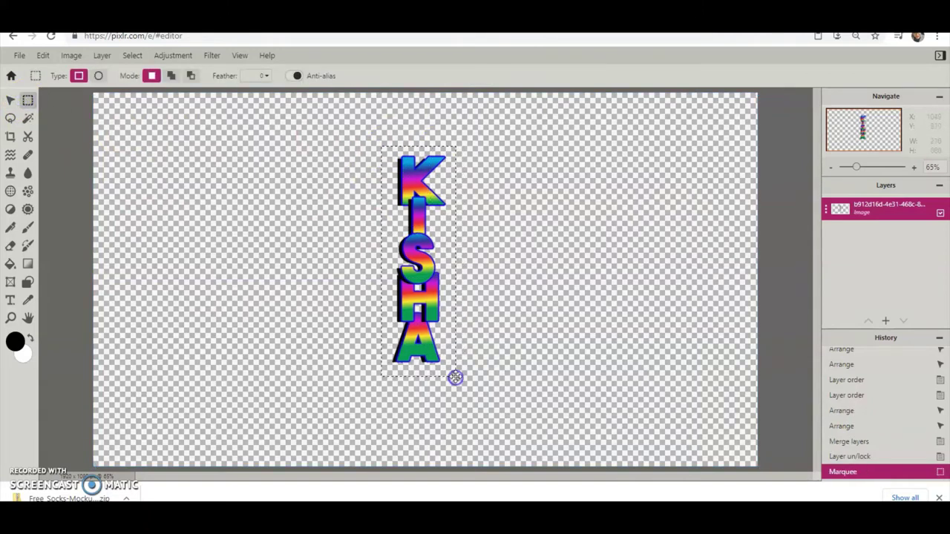
left_click(44, 57)
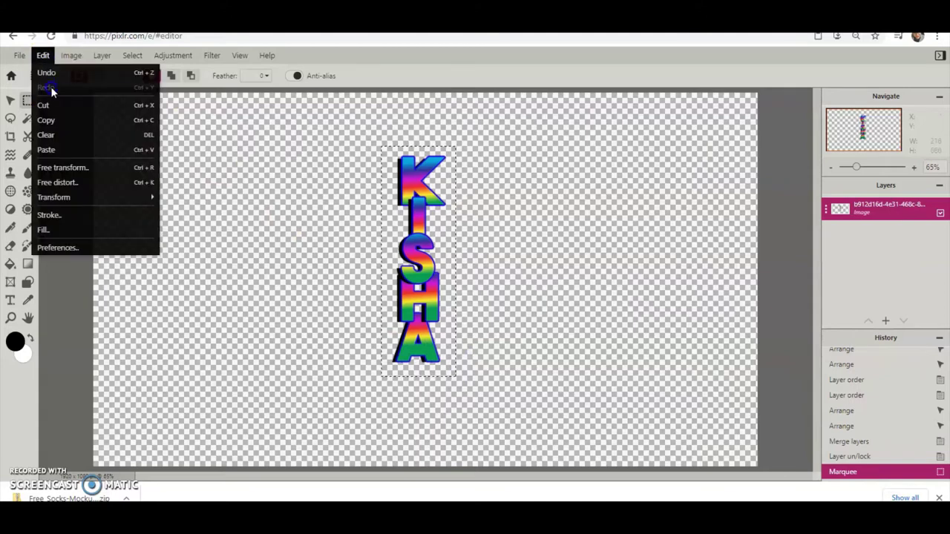
left_click(45, 105)
left_click(43, 55)
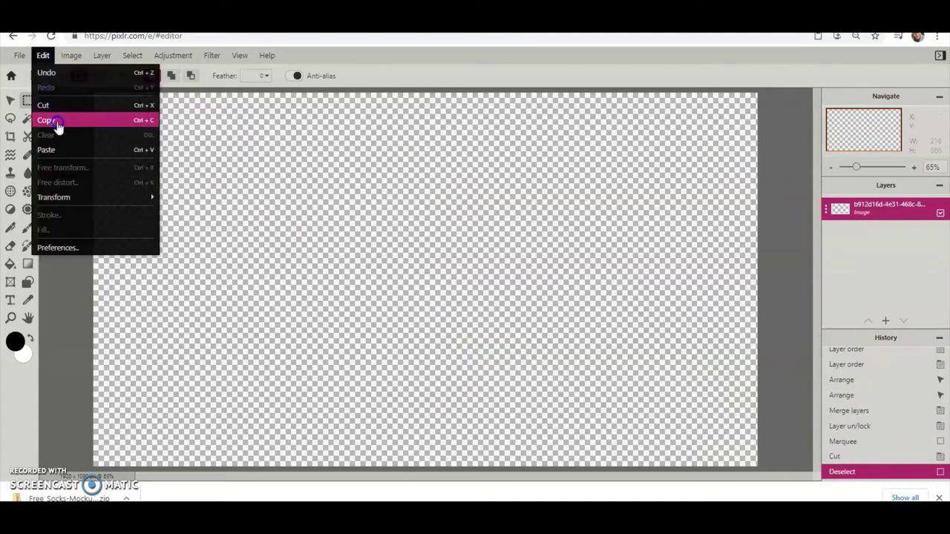
left_click(53, 149)
Delete the emptied original layer and move the pasted name to about X 707, Y 124.
left_click(877, 229)
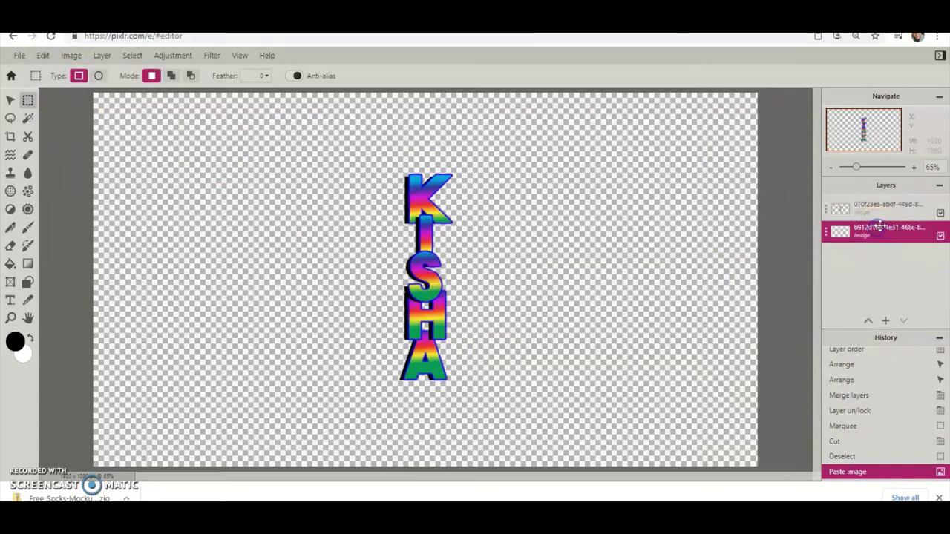
key("Delete")
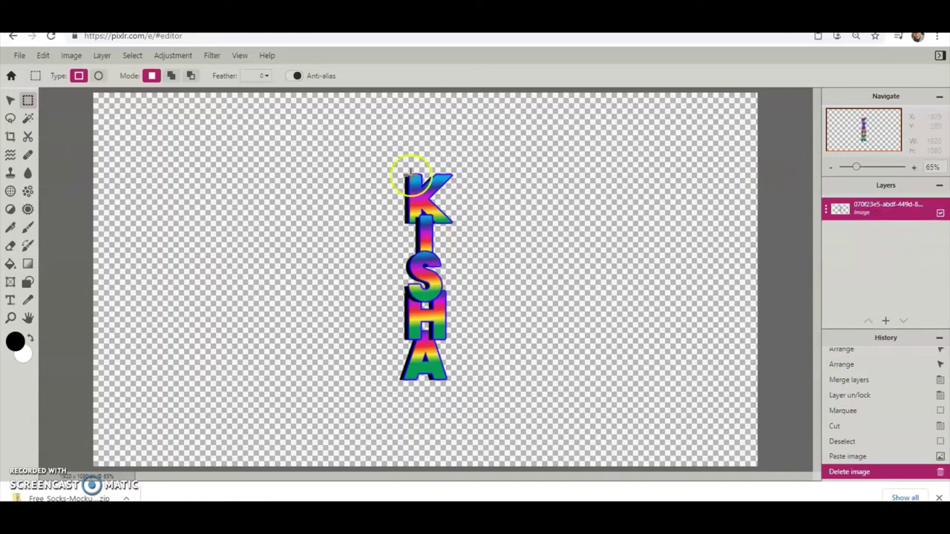
left_click(10, 100)
left_click_drag(435, 235, 378, 207)
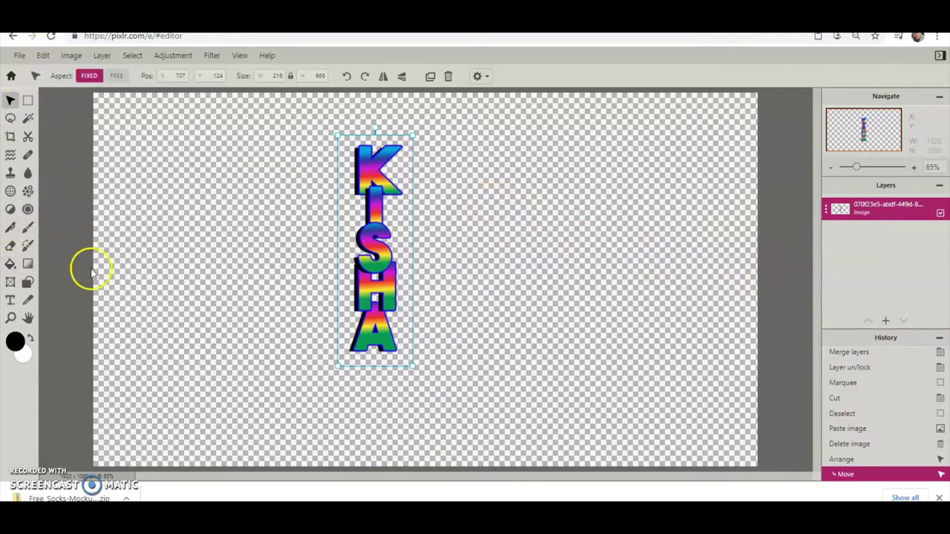
Add a cyan #00F6FE outline of size 10 around the stacked name.
left_click(43, 55)
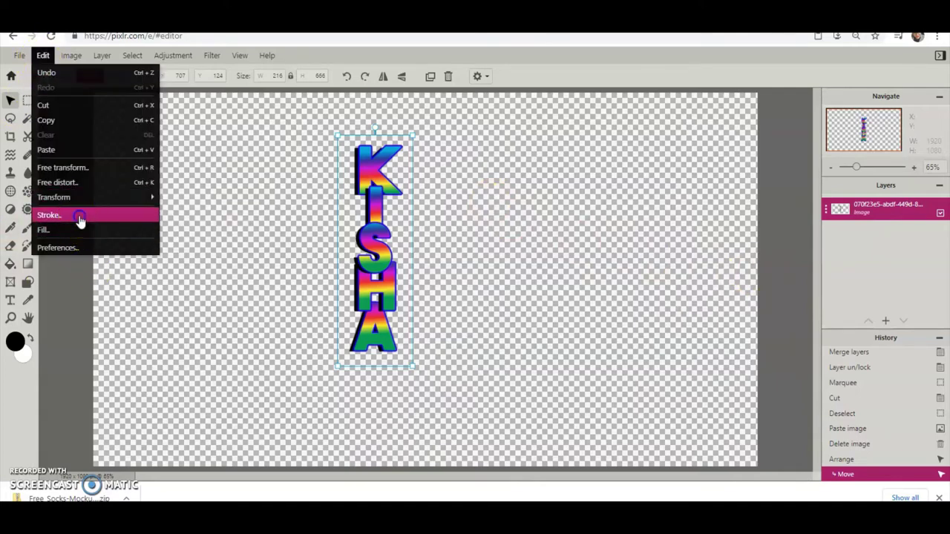
left_click(81, 216)
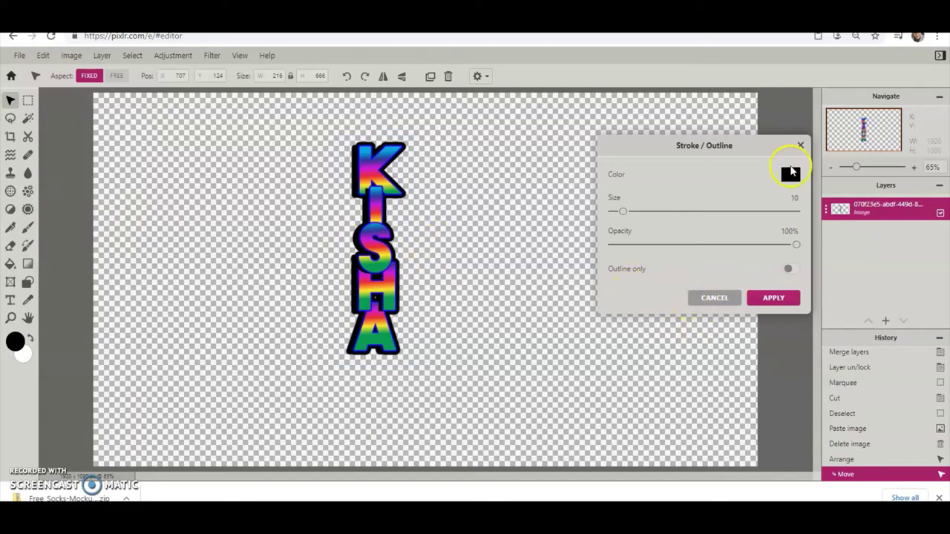
left_click(790, 174)
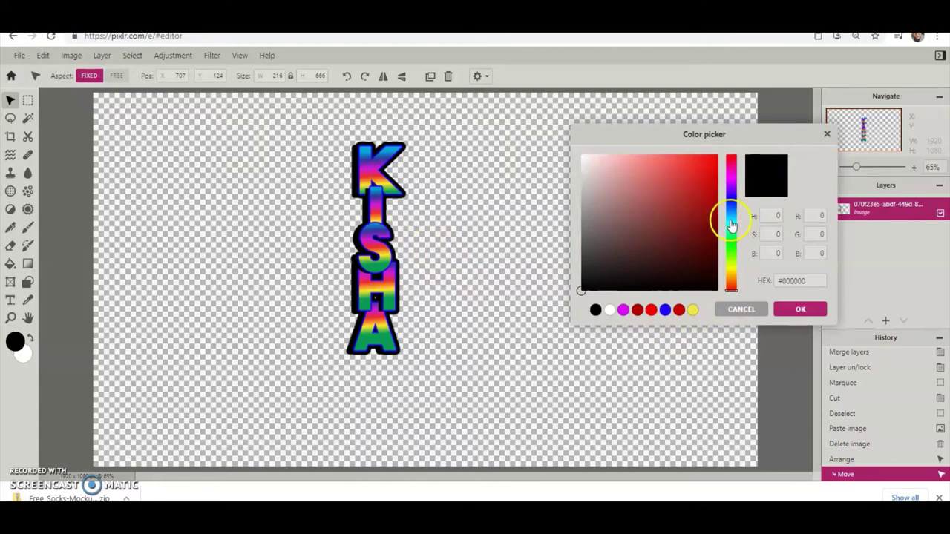
left_click(731, 223)
left_click_drag(706, 191, 719, 157)
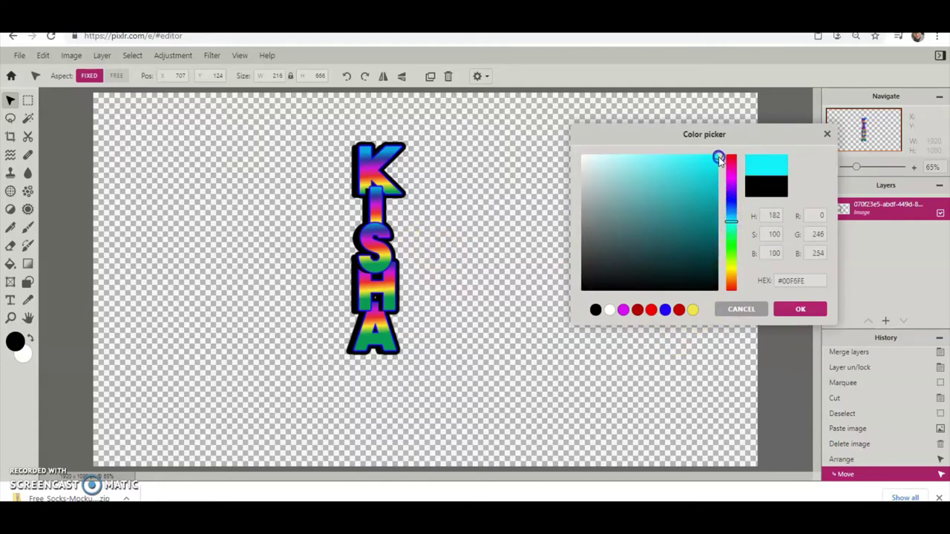
left_click(794, 310)
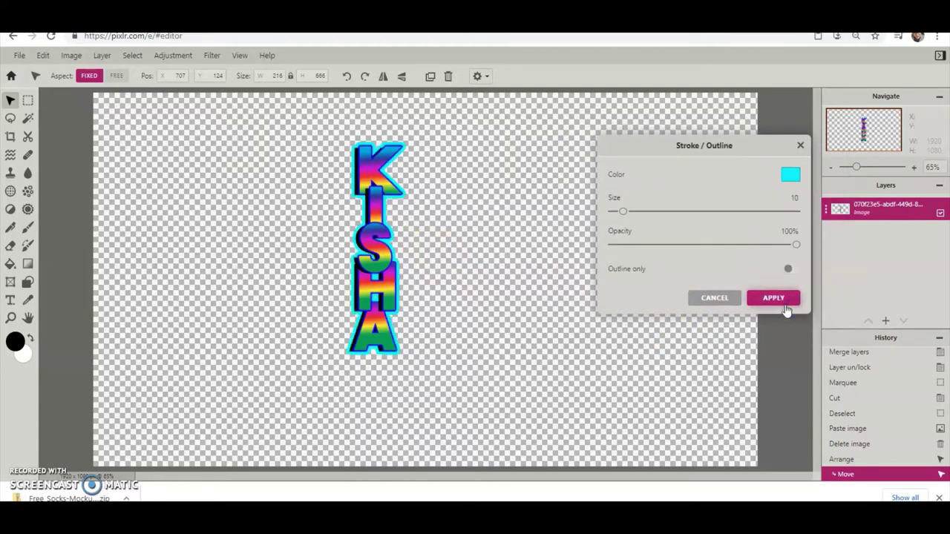
left_click(718, 261)
left_click(772, 299)
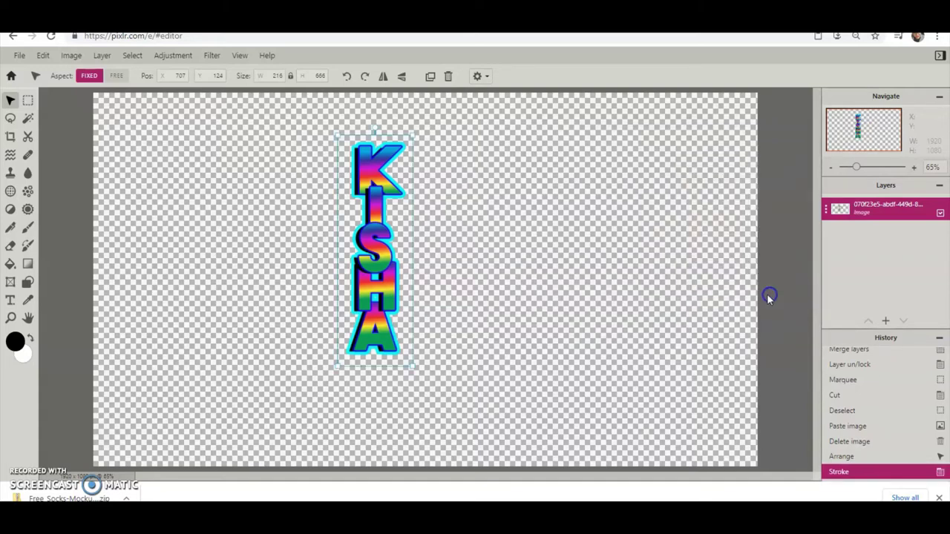
Set up a second stroke around the stacked name with size 14 and the magenta colour #D40CF5.
left_click(45, 60)
left_click(59, 217)
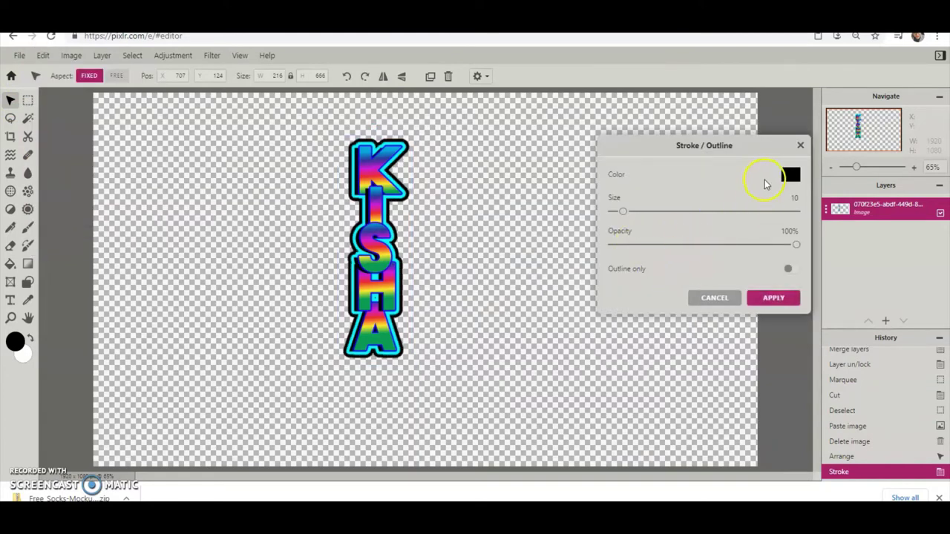
left_click_drag(622, 213, 630, 214)
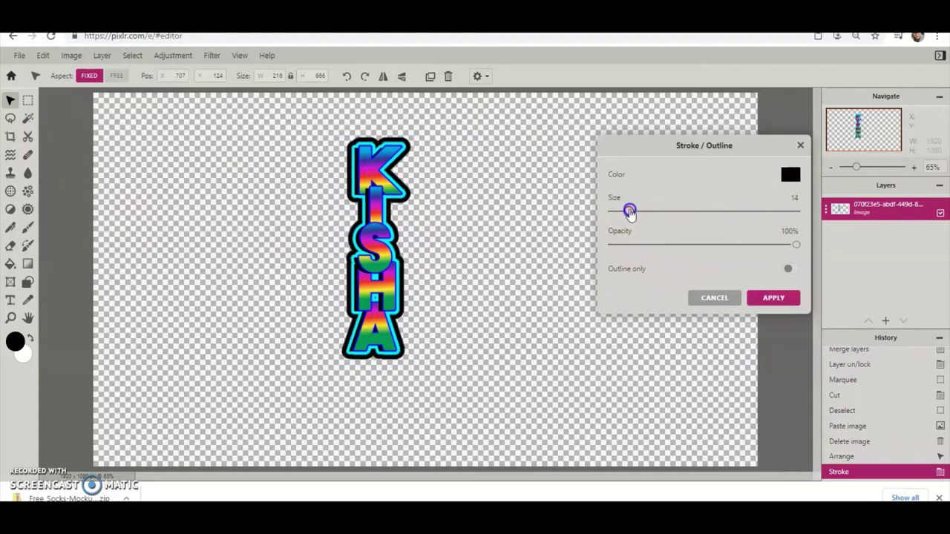
left_click(791, 176)
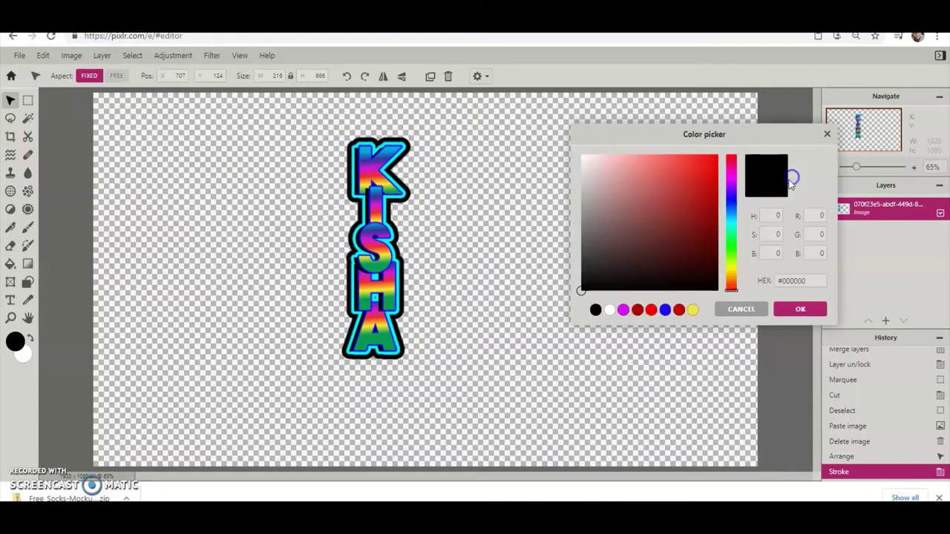
left_click(622, 313)
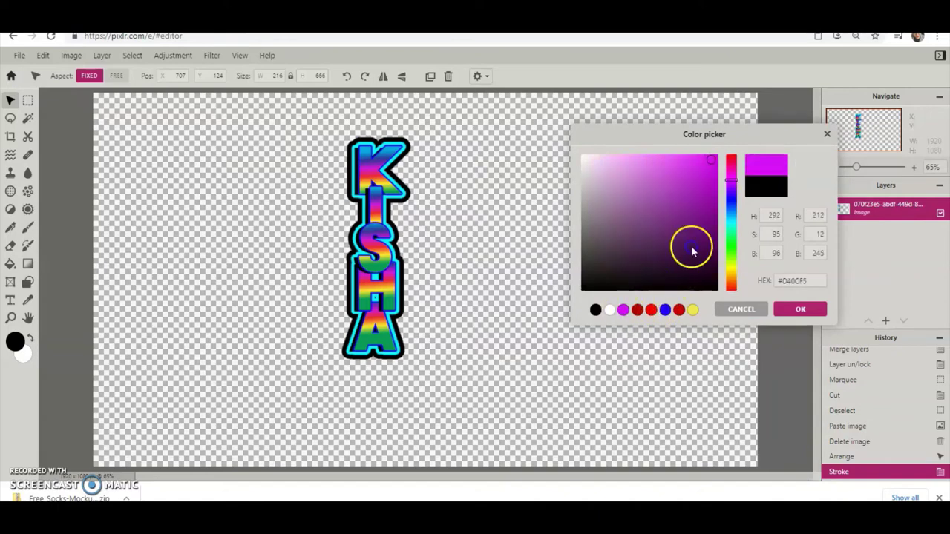
left_click(790, 312)
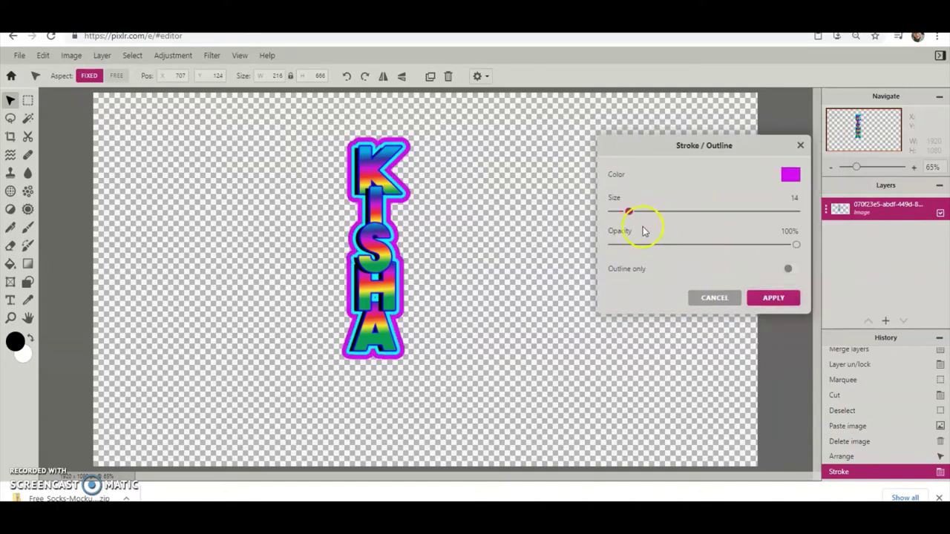
Shift the second stroke's colour to hot pink and apply it, then nudge the outlined name slightly up and to the right.
left_click(792, 178)
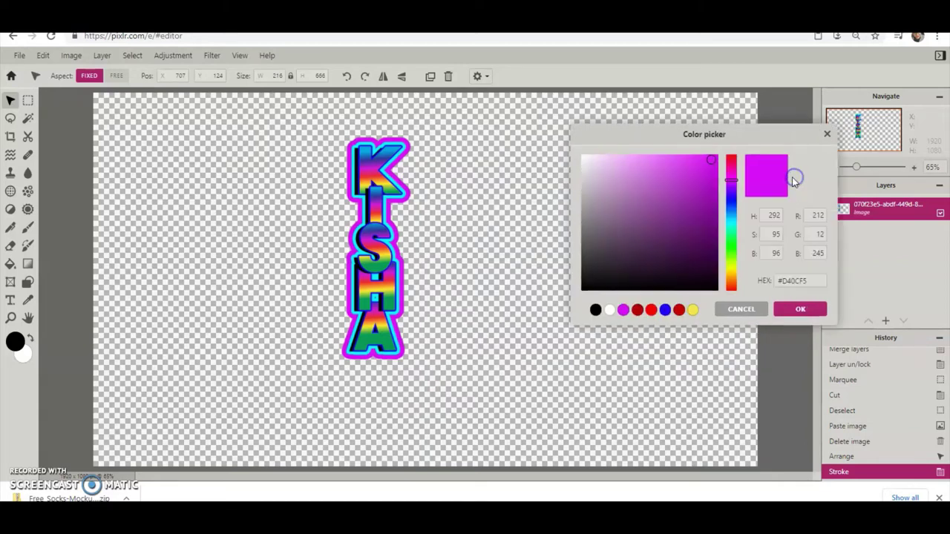
left_click(733, 179)
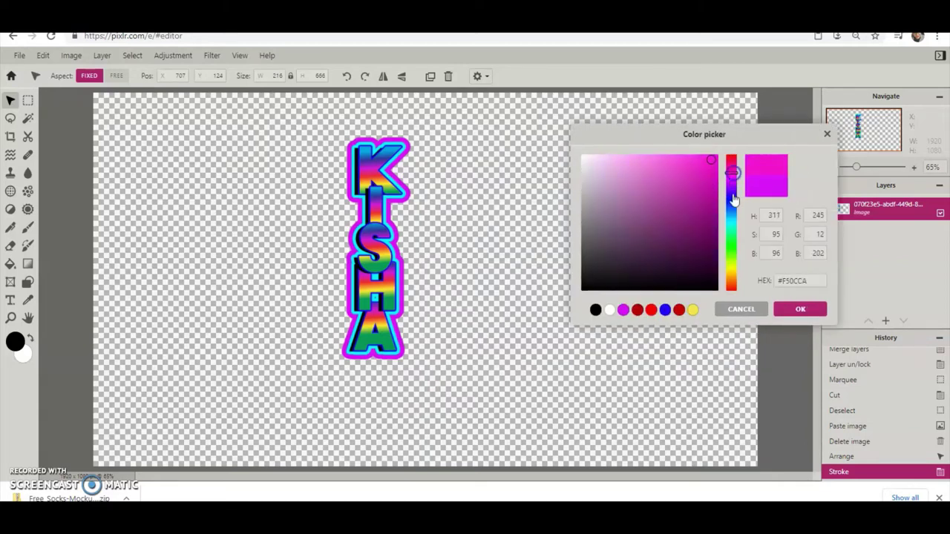
left_click(792, 308)
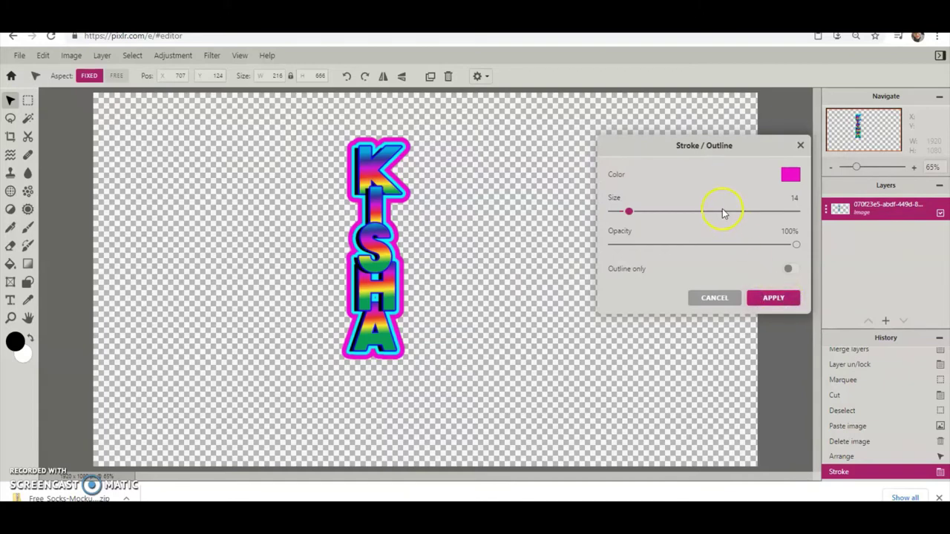
left_click(789, 177)
left_click(731, 170)
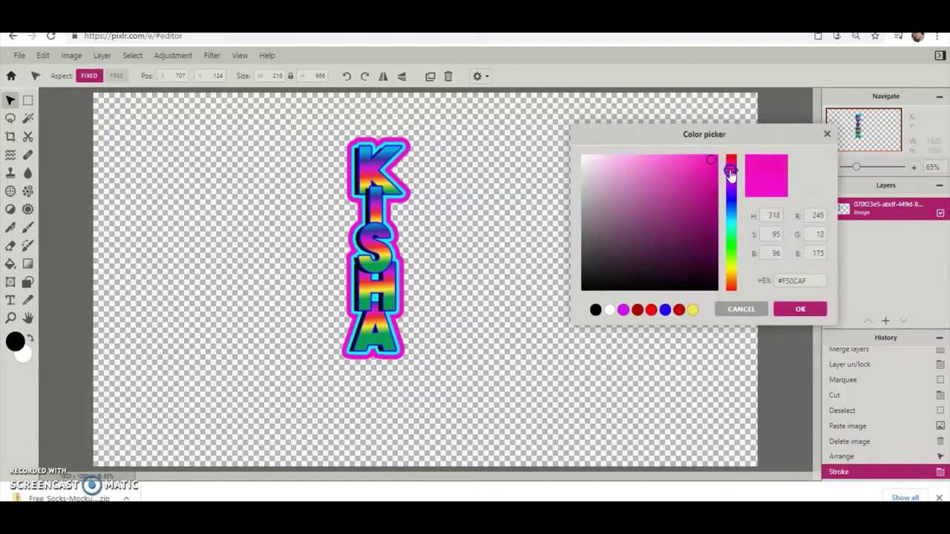
left_click(798, 309)
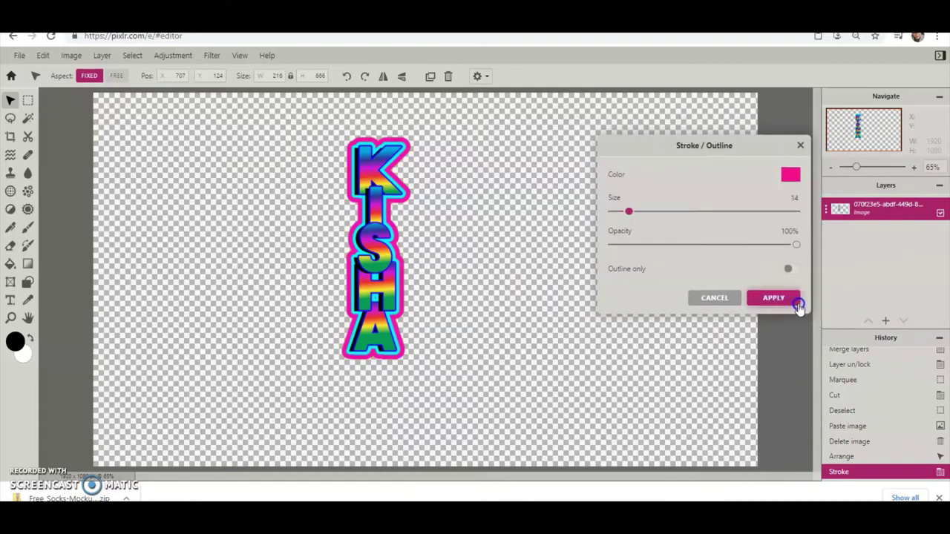
left_click(765, 302)
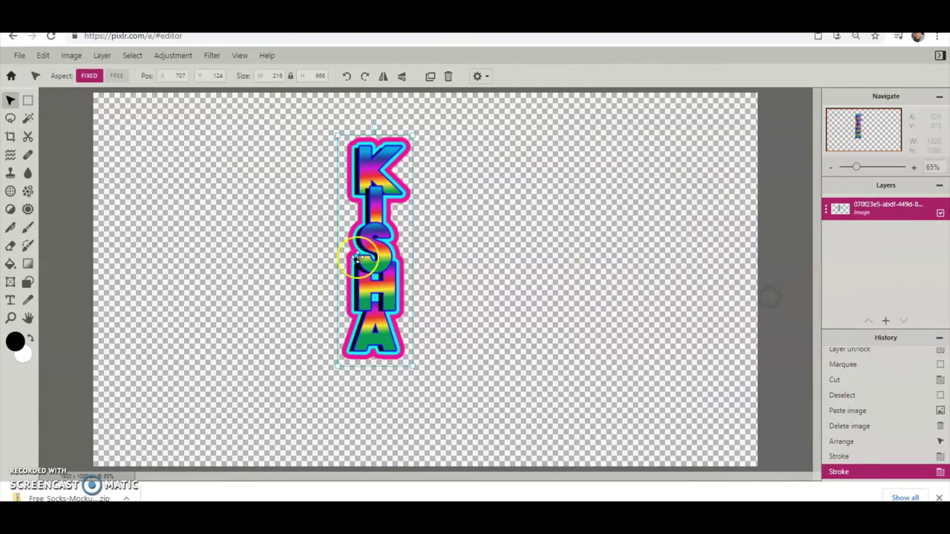
mouse_move(393, 212)
left_mouse_down()
mouse_move(334, 206)
mouse_move(411, 206)
left_mouse_up()
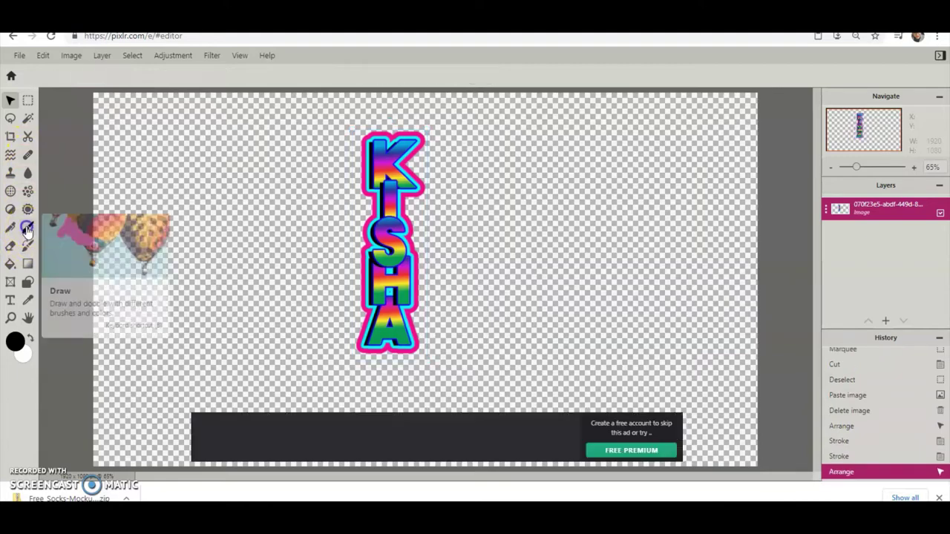
Set up the Draw tool with white as the foreground colour and a hard round brush of 9 px.
left_click(27, 231)
left_click(31, 338)
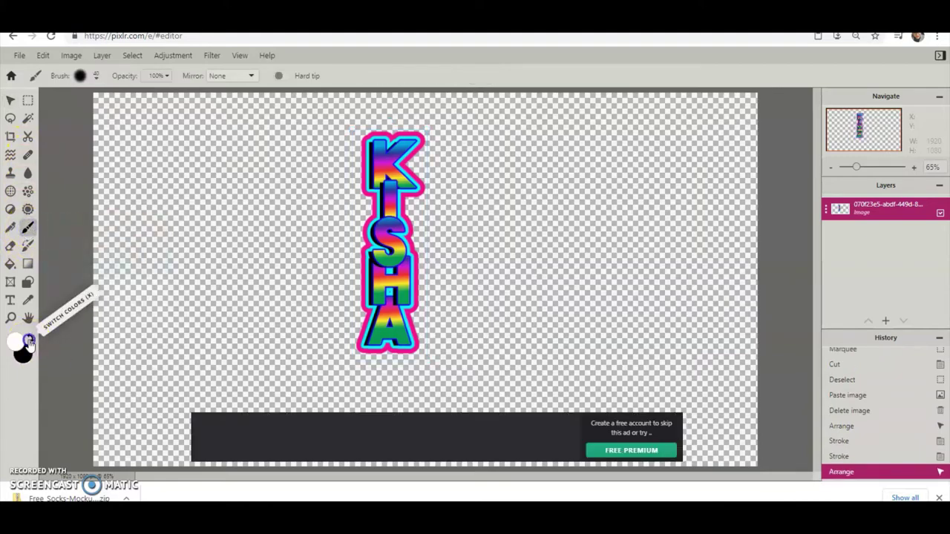
left_click(82, 75)
left_click_drag(98, 108, 87, 115)
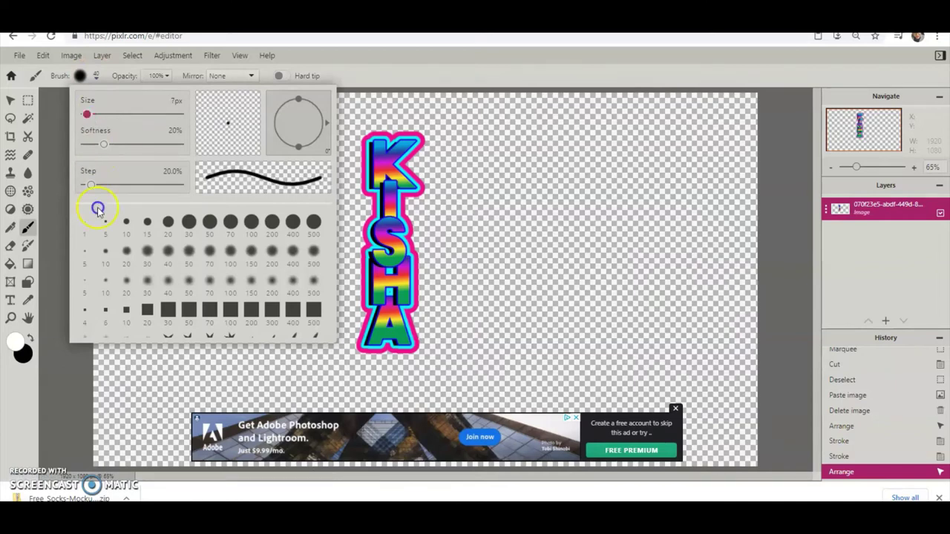
left_click(106, 225)
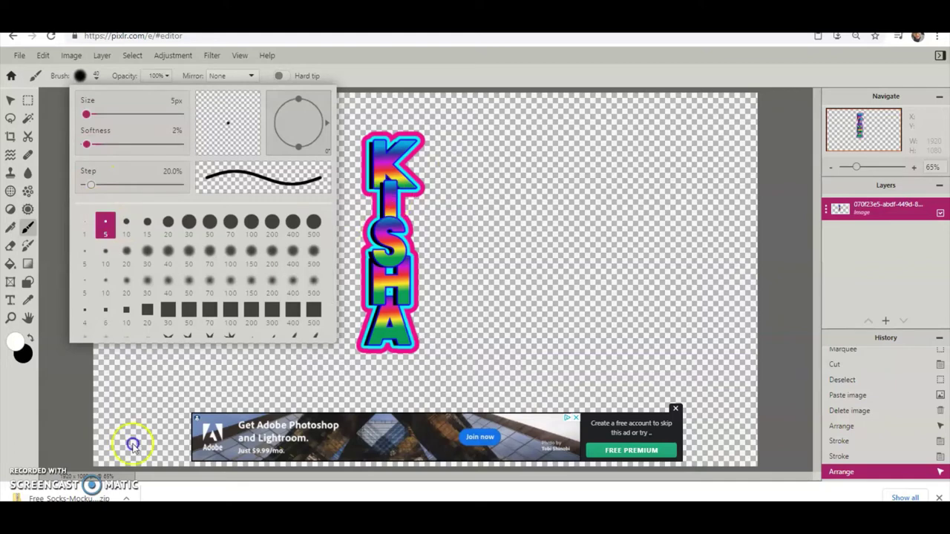
left_click(410, 98)
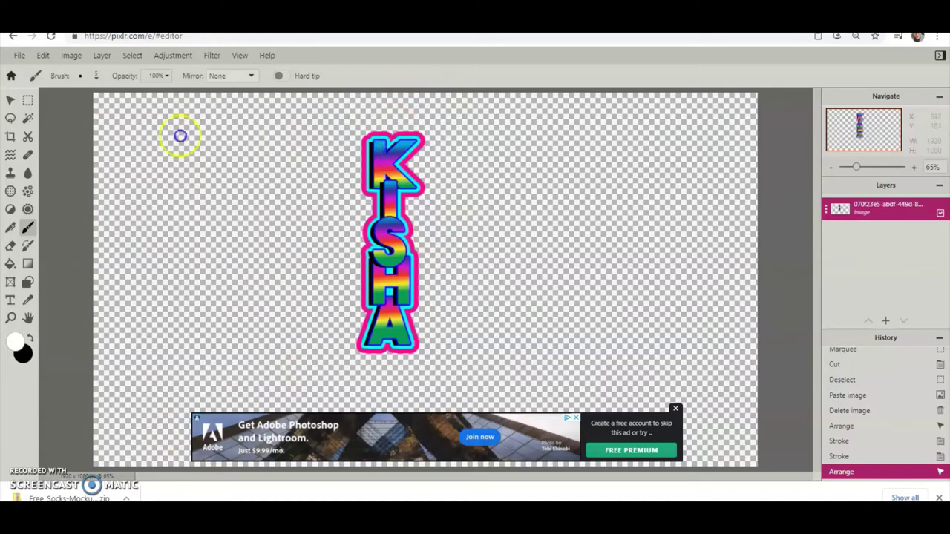
left_click(97, 78)
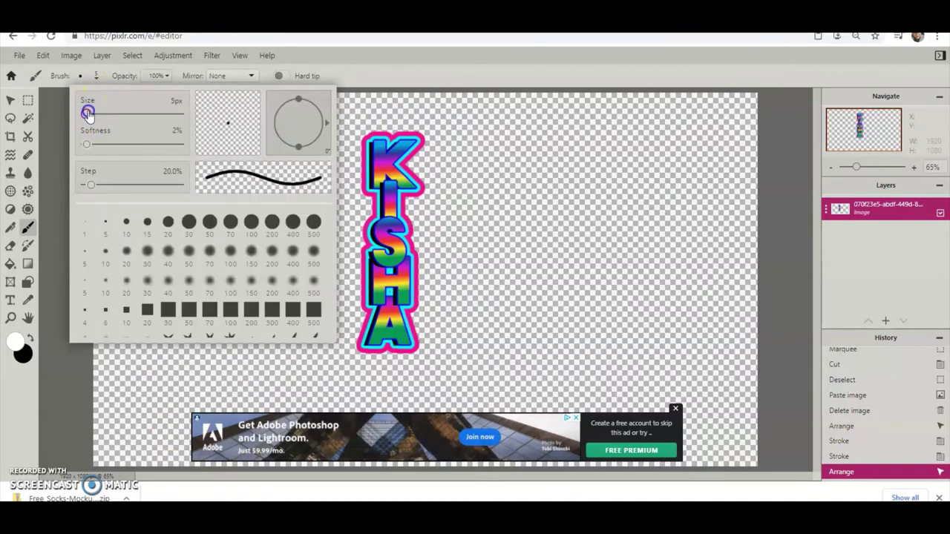
left_click_drag(95, 111, 120, 115)
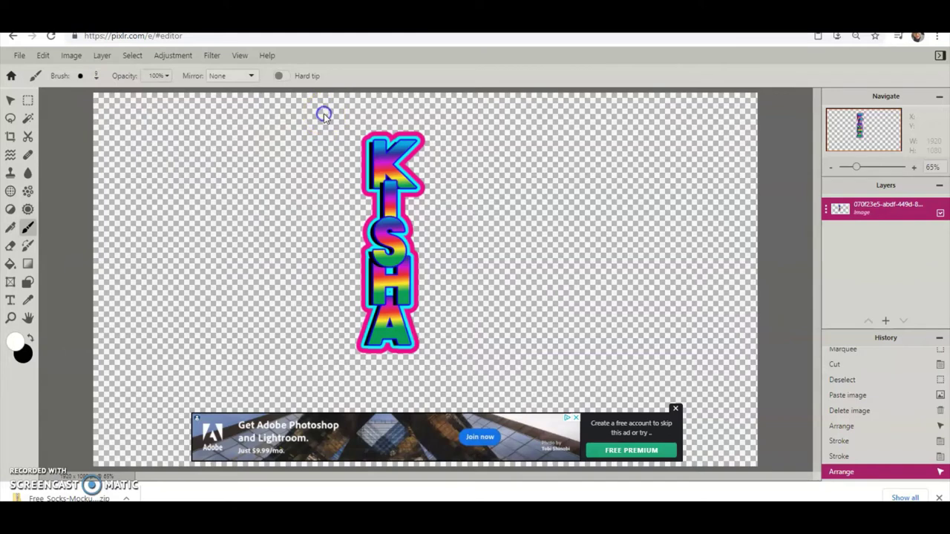
Dab small clusters of three white dots on each letter of the stacked name.
left_click(379, 146)
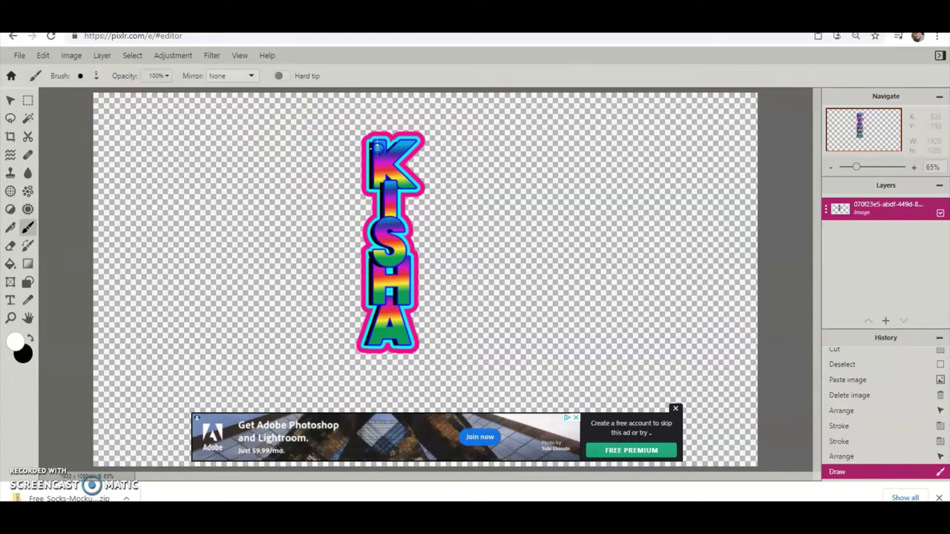
left_click(379, 146)
left_click(384, 184)
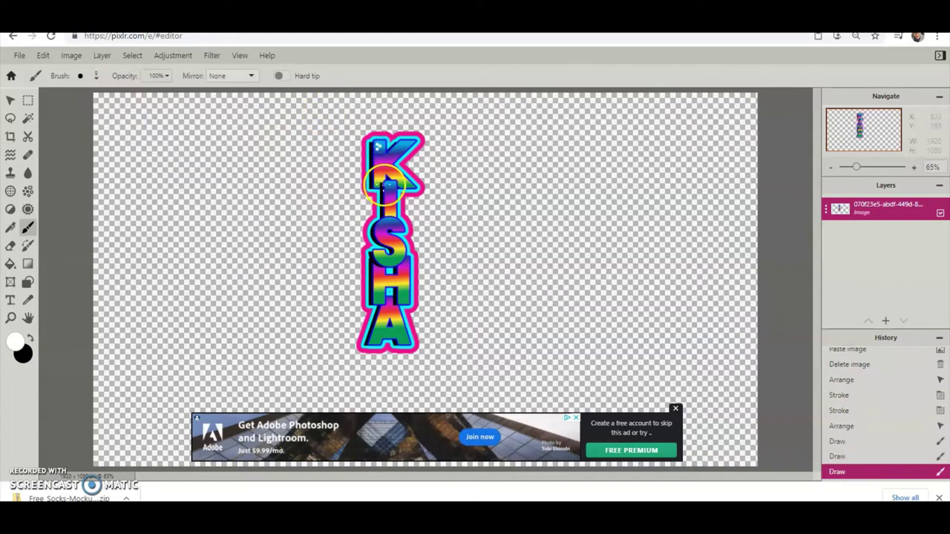
left_click(405, 179)
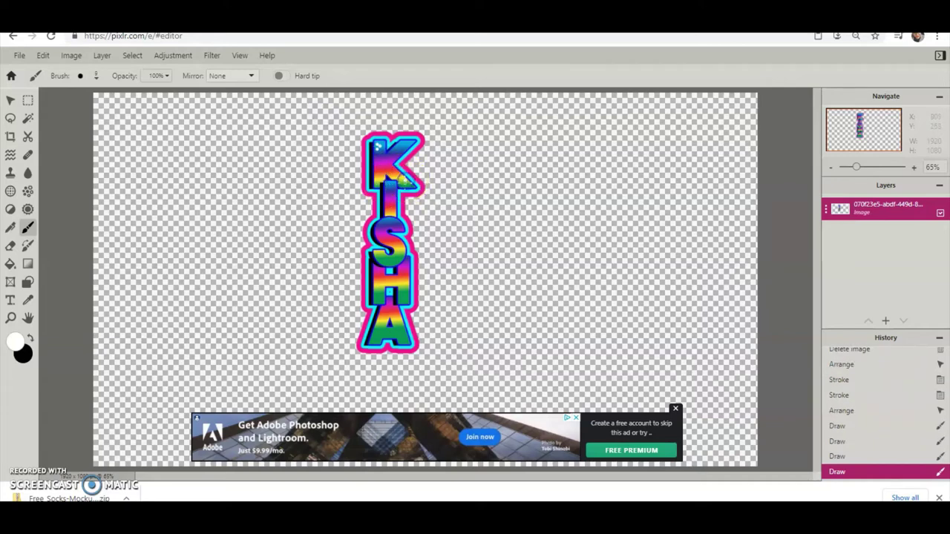
left_click(405, 182)
left_click(408, 183)
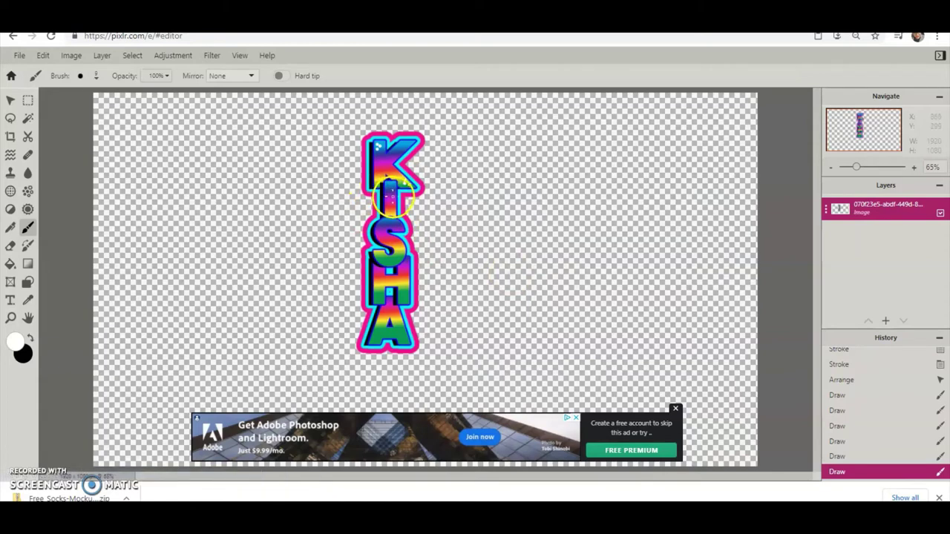
left_click(392, 195)
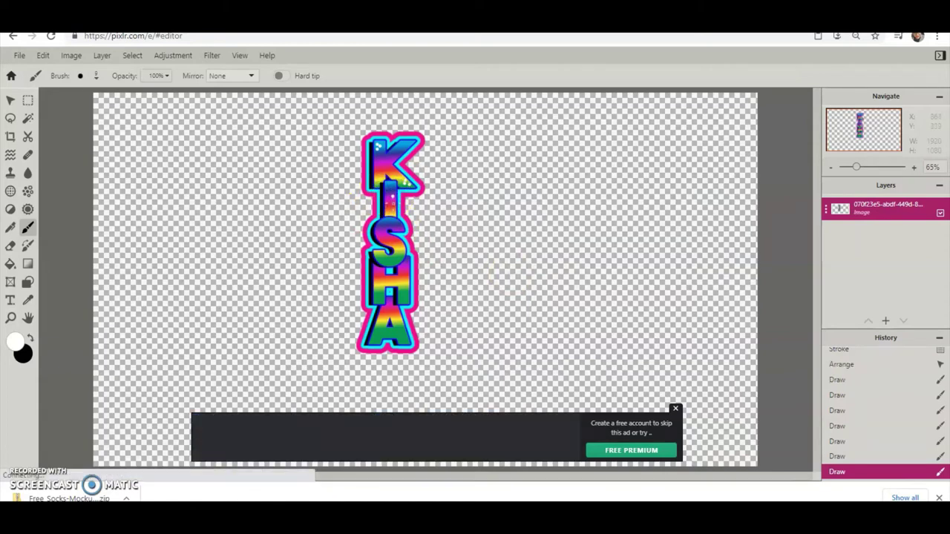
left_click(392, 196)
left_click(391, 199)
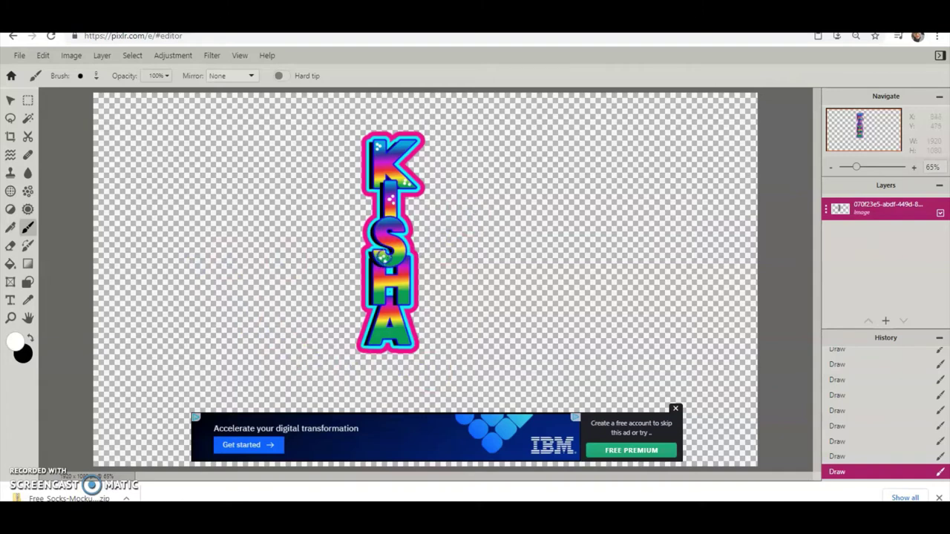
left_click(402, 298)
left_click(182, 57)
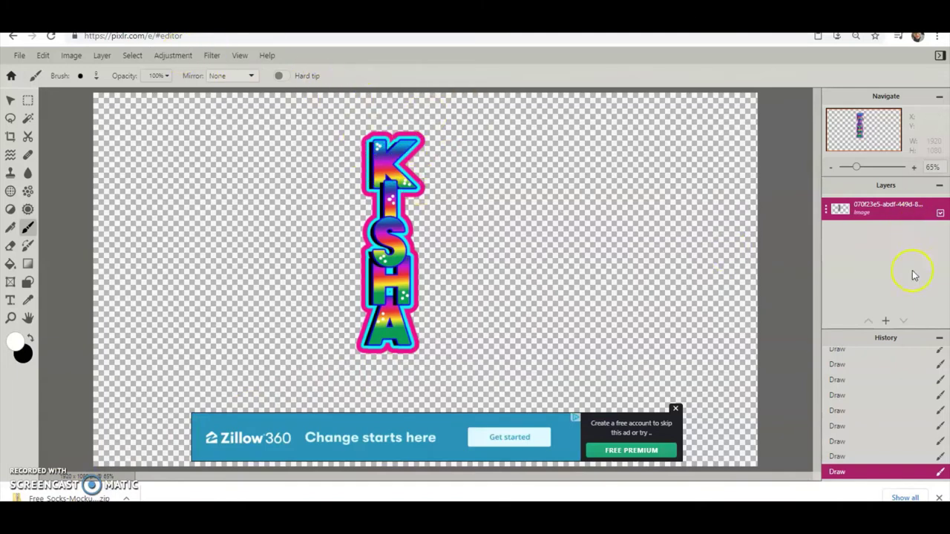
left_click(885, 322)
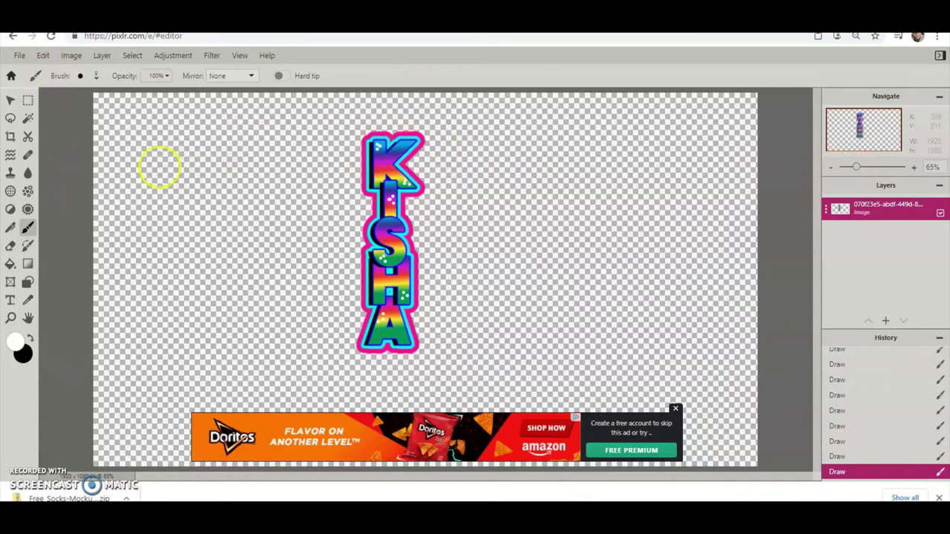
Choose the seven-pointed star brush, reduce its size to 23 px and make black the foreground colour.
left_click(81, 77)
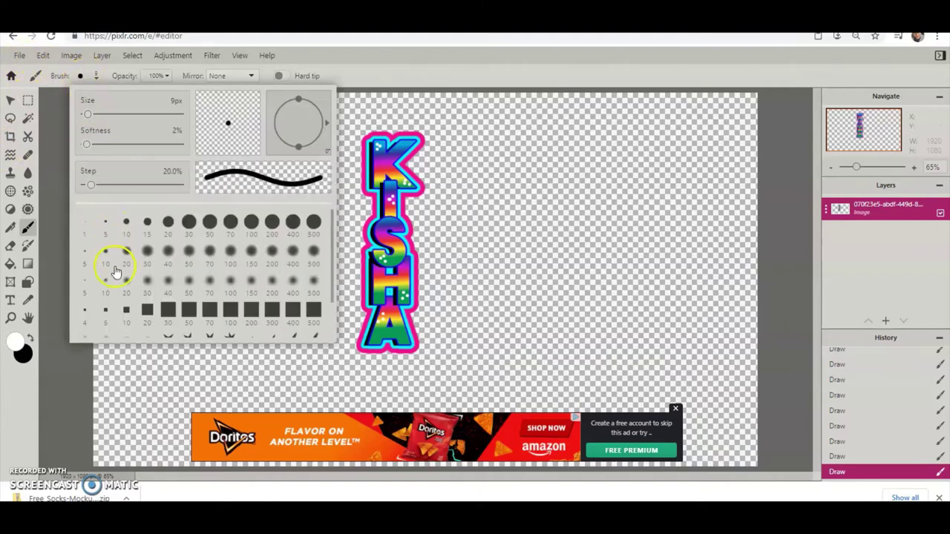
scroll(215, 312, "down", 1)
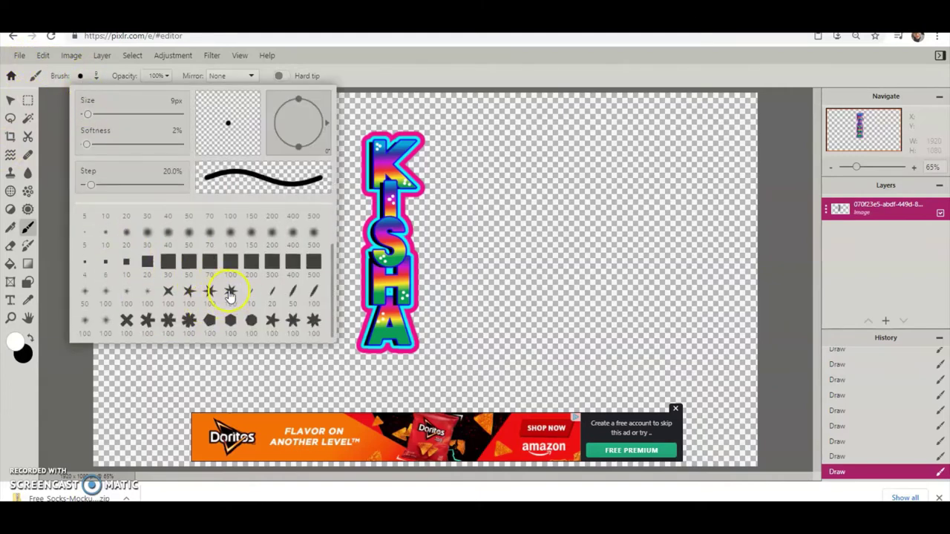
left_click(230, 294)
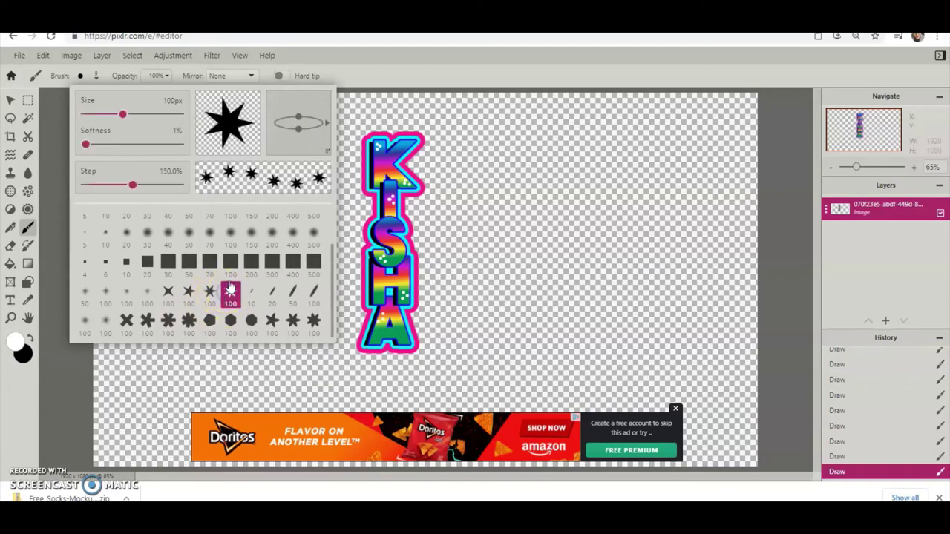
left_click(383, 59)
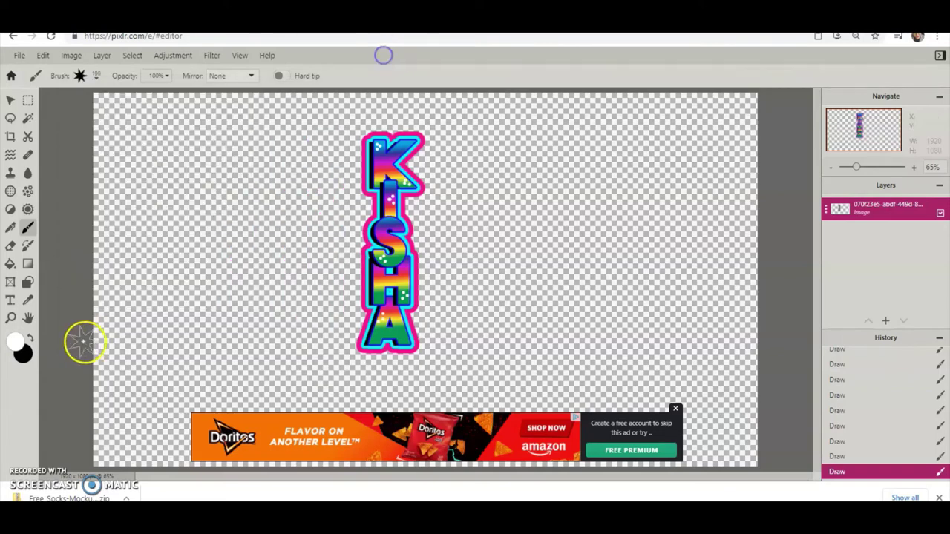
left_click(29, 338)
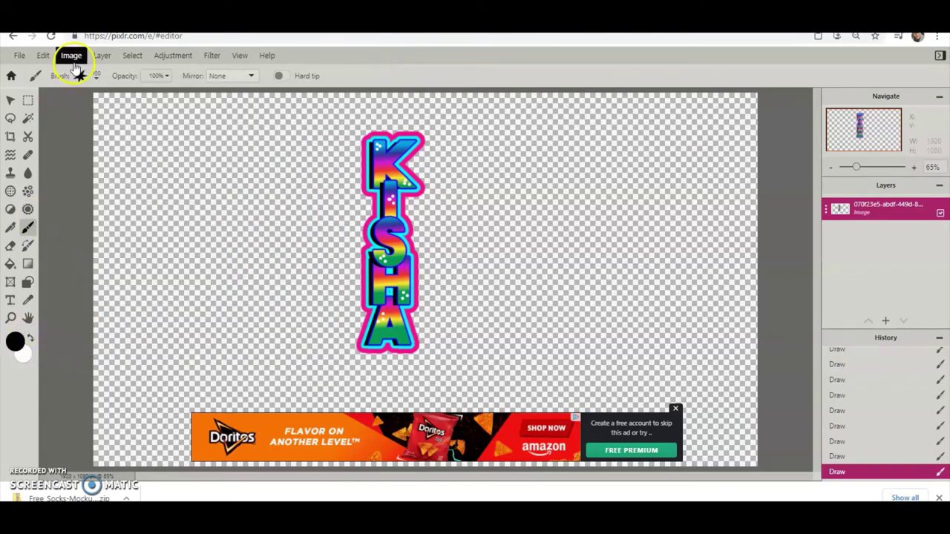
left_click(97, 81)
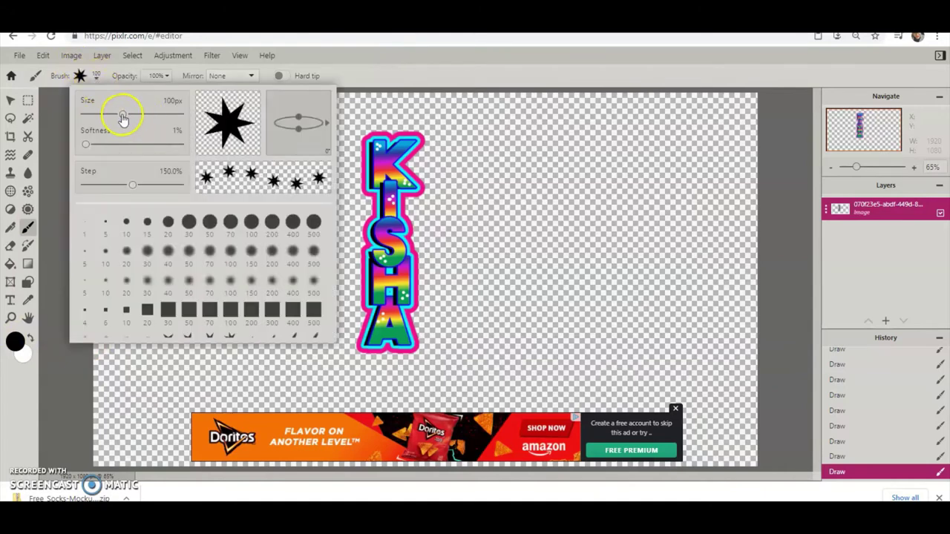
left_click_drag(121, 120, 93, 113)
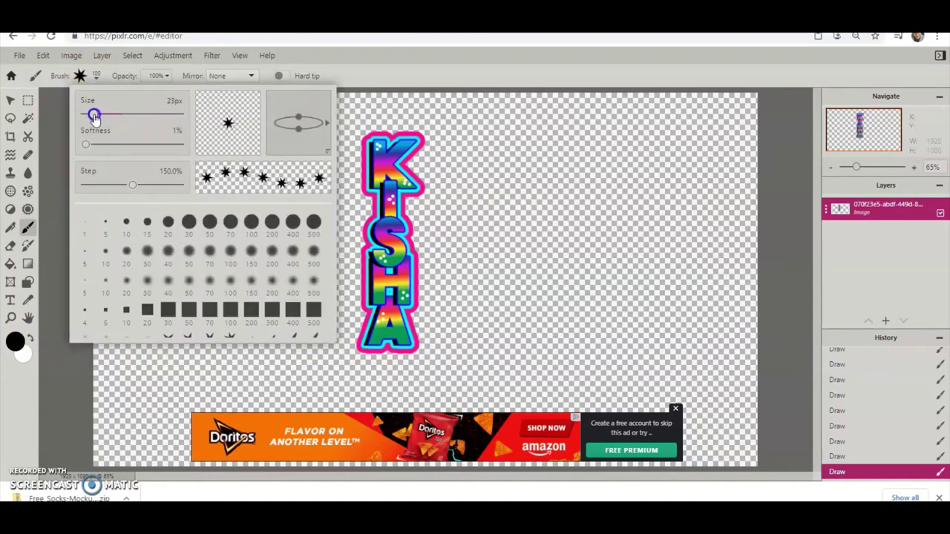
left_click(412, 146)
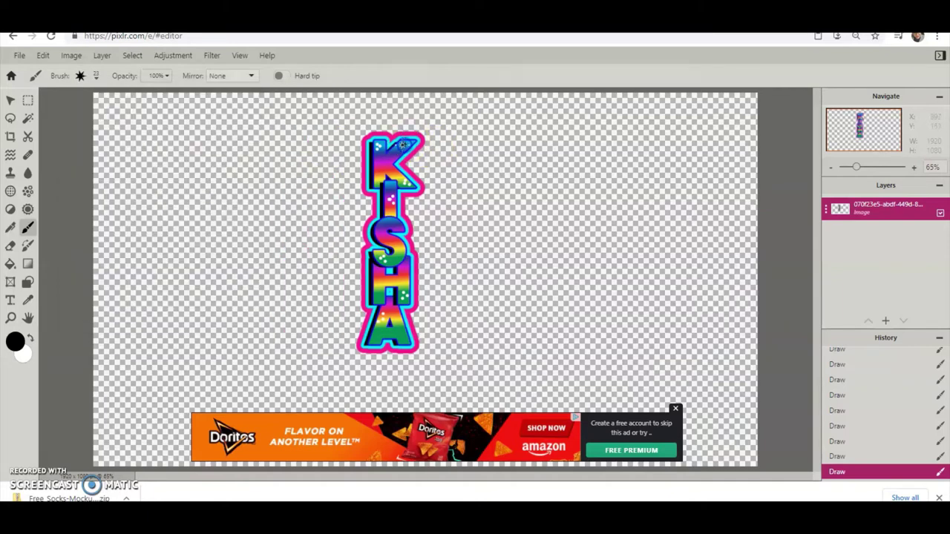
Stamp small black stars on all five letters, undoing and repositioning the one on the fourth letter's right leg.
left_click(403, 144)
left_click(380, 170)
left_click(391, 216)
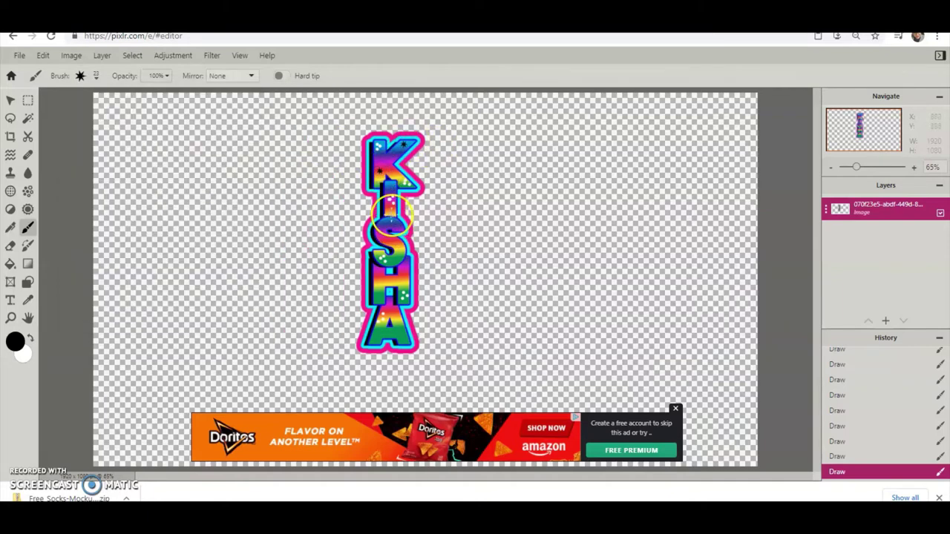
left_click(391, 198)
left_click(385, 236)
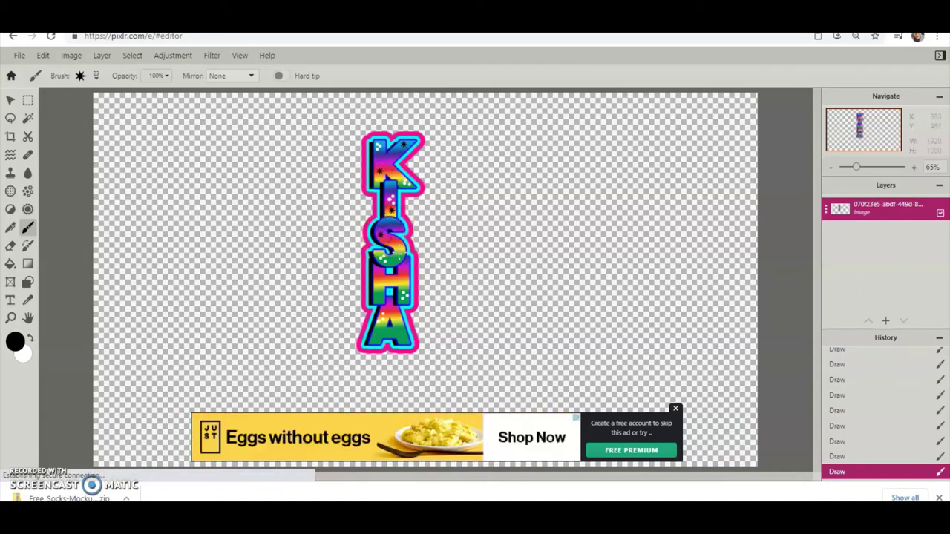
left_click(379, 287)
left_click(410, 279)
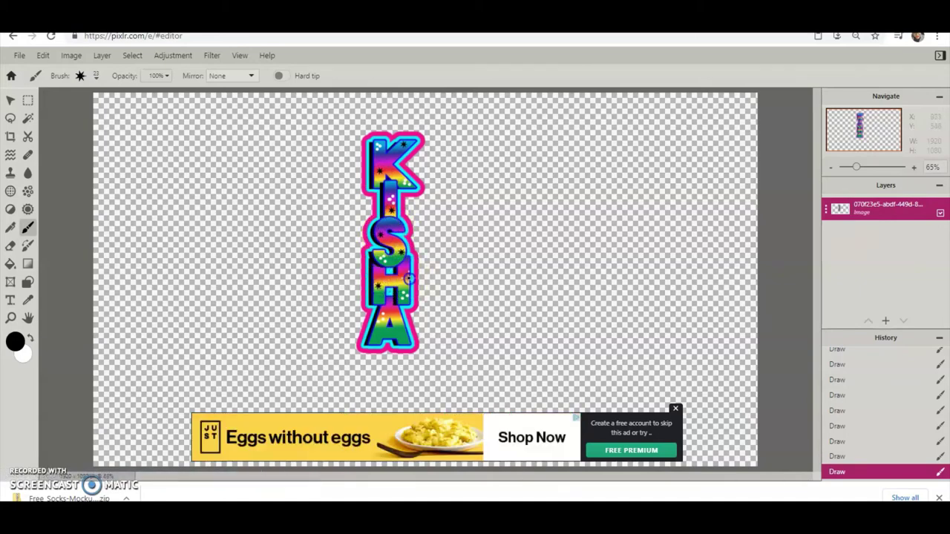
left_click(384, 324)
key("ctrl+z")
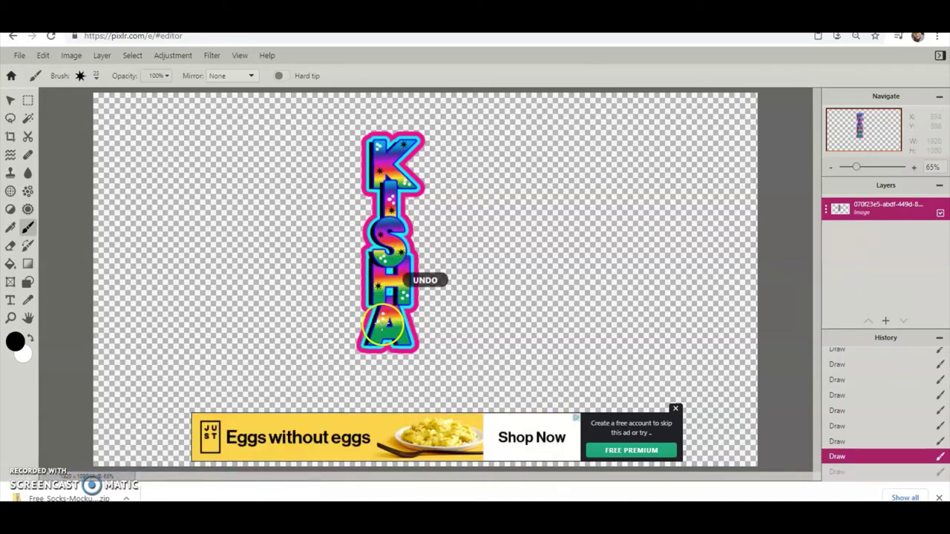
left_click(401, 280)
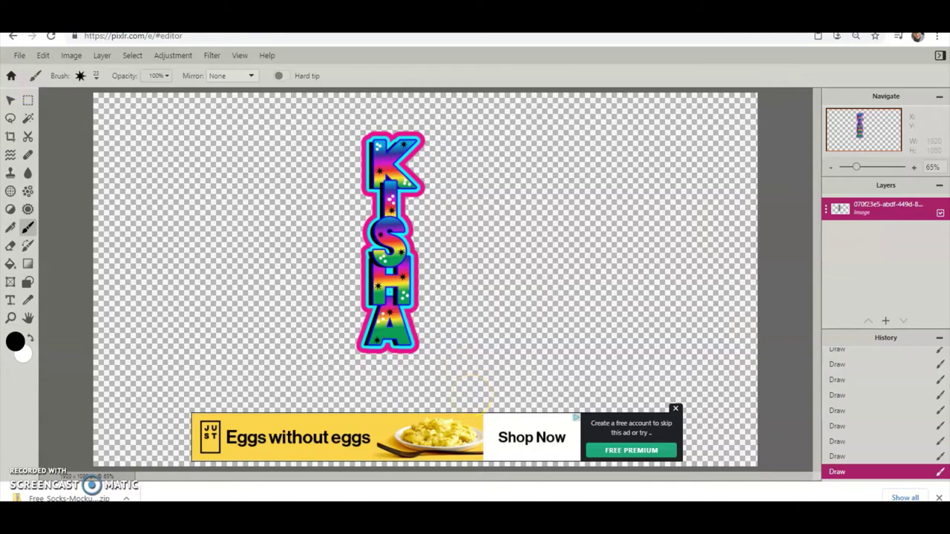
Switch the foreground colour back to white and download the design to the Desktop as a PNG named Untitled.
left_click(11, 99)
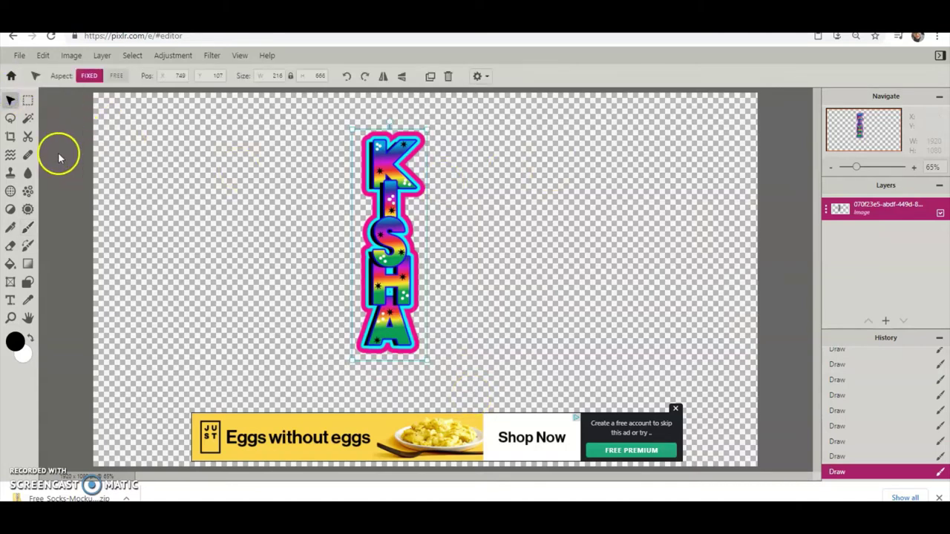
left_click(30, 337)
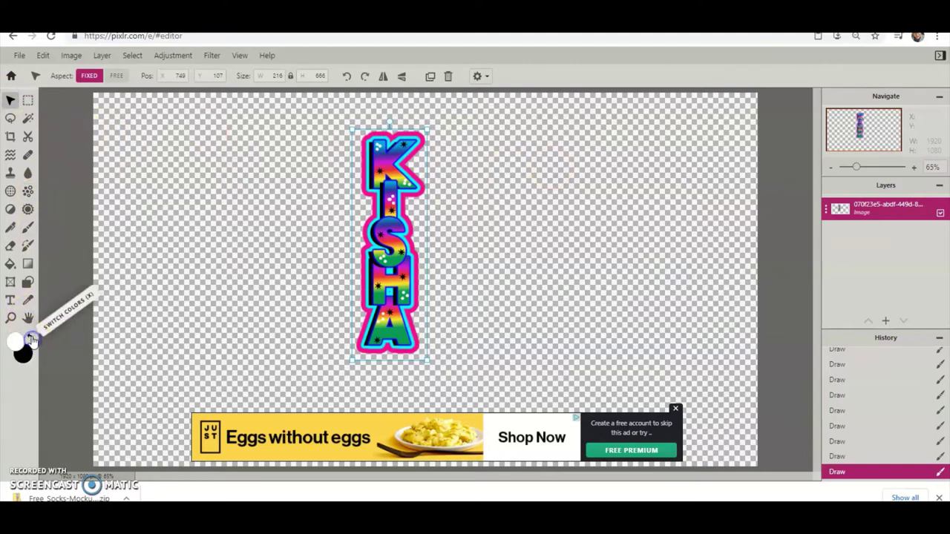
left_click(19, 58)
left_click(29, 149)
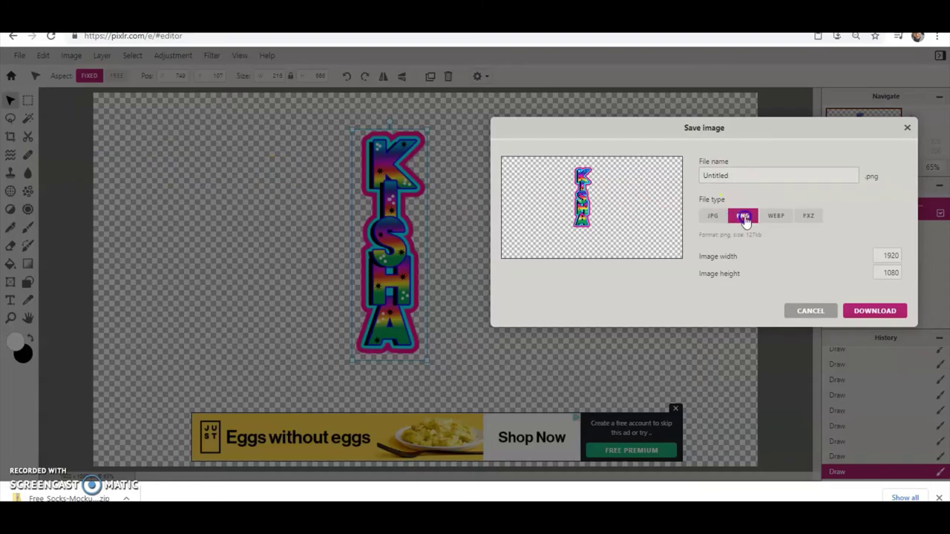
left_click(866, 315)
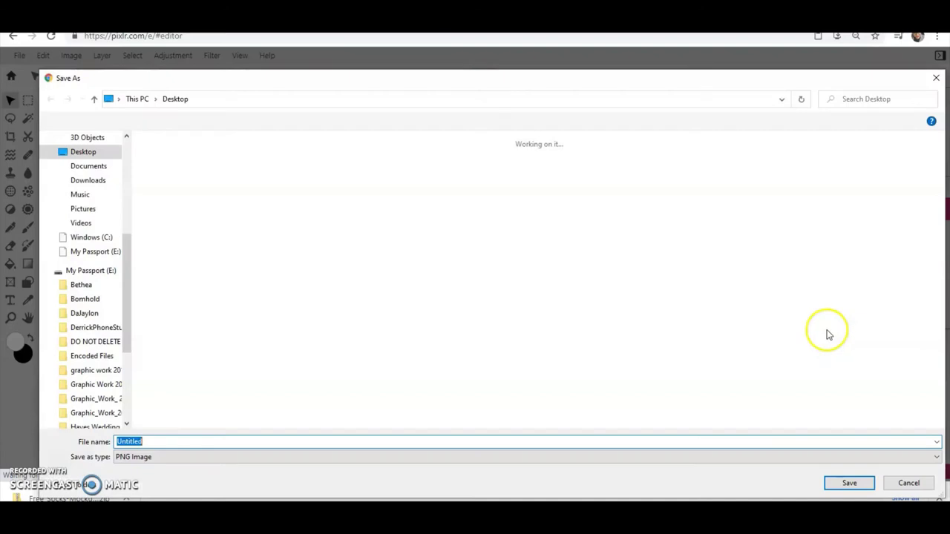
left_click(849, 483)
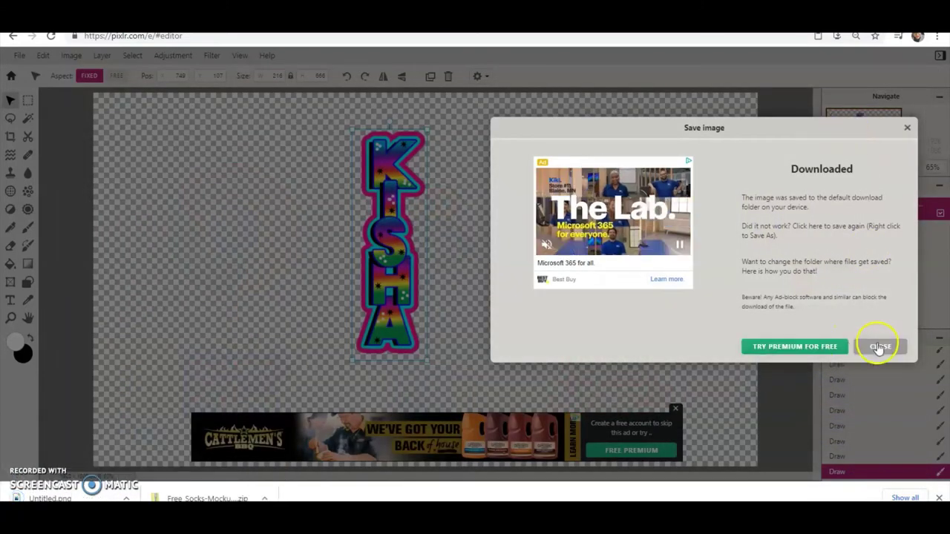
left_click(877, 345)
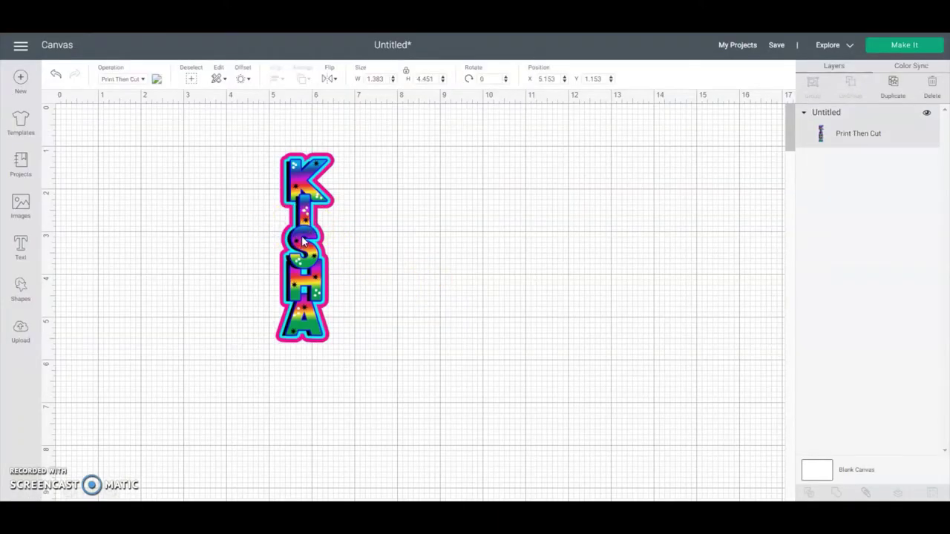
In Cricut Design Space, move the uploaded name image to the upper-left corner of the canvas, at about Y 0.125.
left_click_drag(303, 239, 254, 251)
left_click(351, 231)
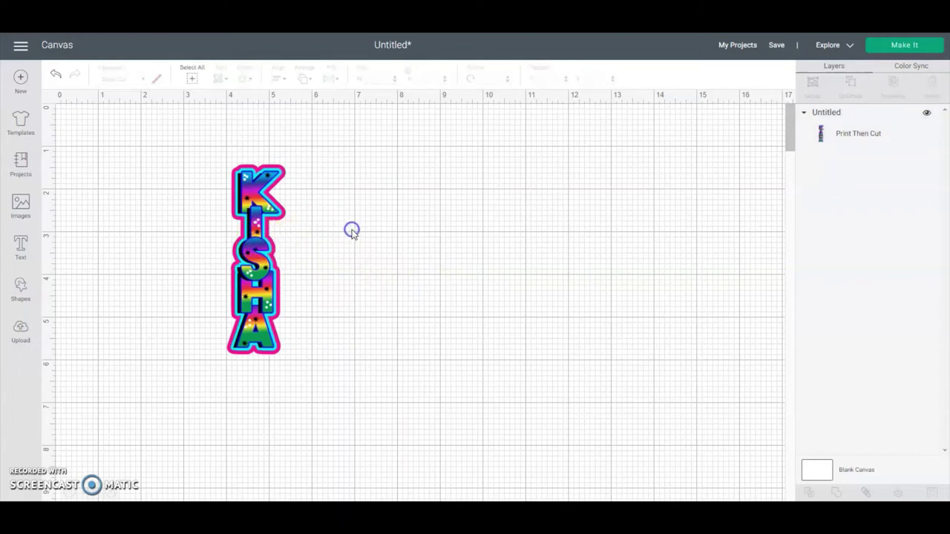
key("ctrl+z")
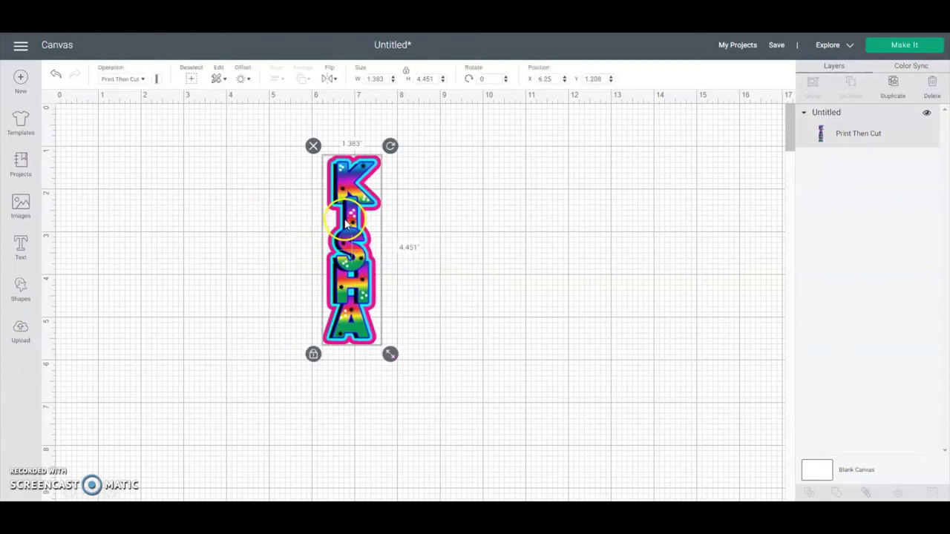
left_click_drag(338, 213, 87, 169)
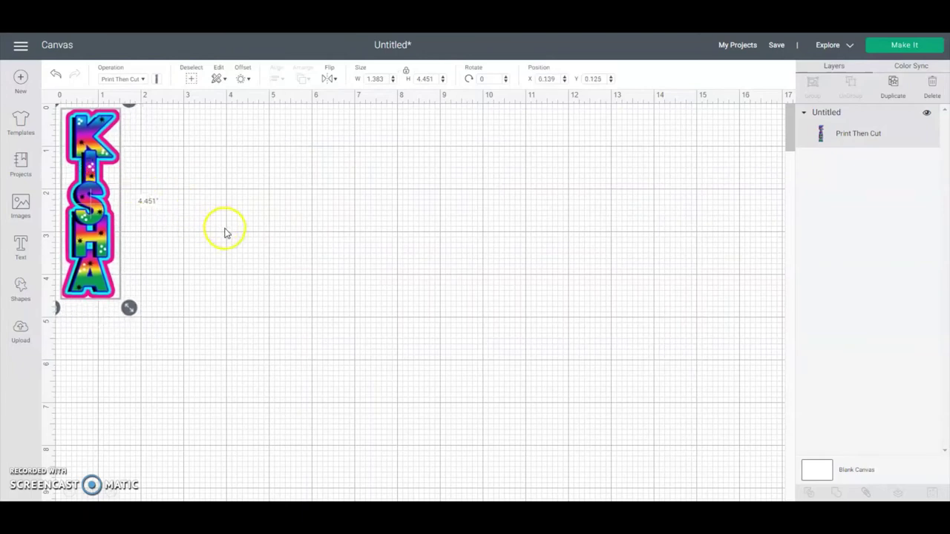